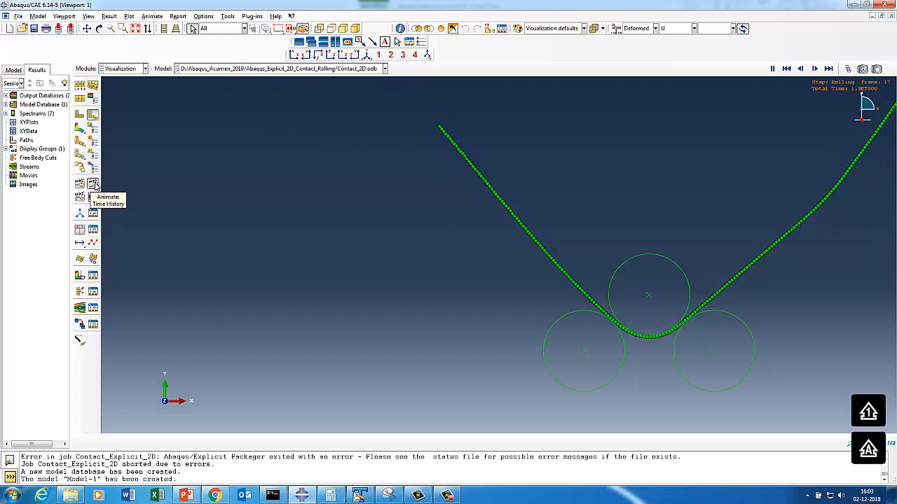
- Stop the time-history animation and start the slide show of the 2D contact presentation in PowerPoint
click(94, 185)
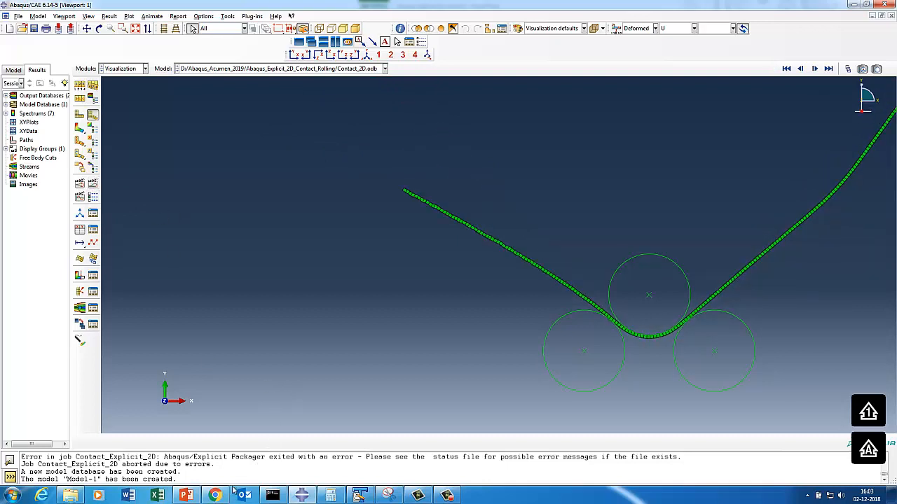
click(185, 495)
click(132, 89)
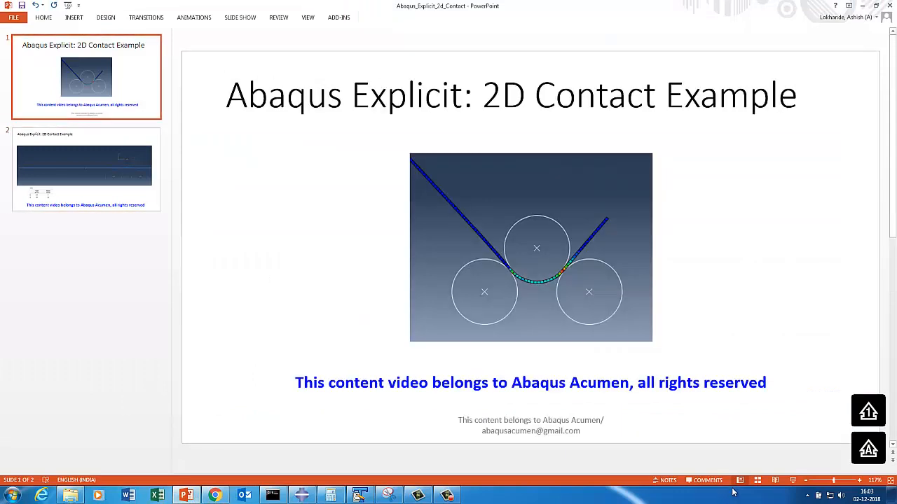
click(793, 481)
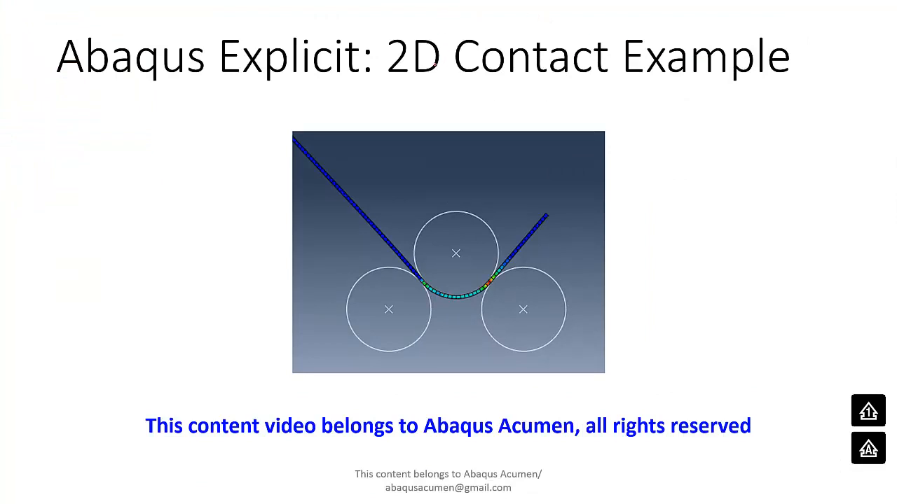
- Annotate the slides with the pen: underline "2D Contact" in the title, mark the rollers R and the strip D, and outline the yield stress table
mouse_move(398, 81)
mouse_down()
mouse_move(548, 77)
mouse_move(419, 90)
mouse_up()
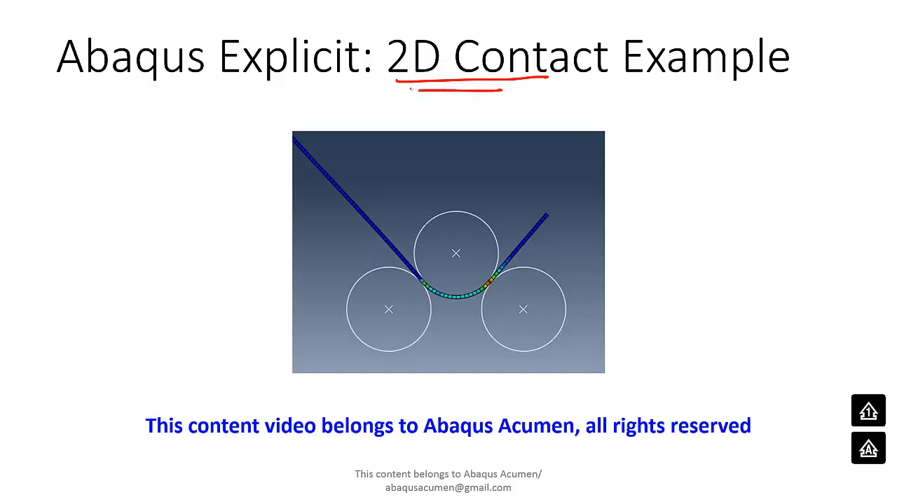
drag(272, 94, 329, 93)
key(Right)
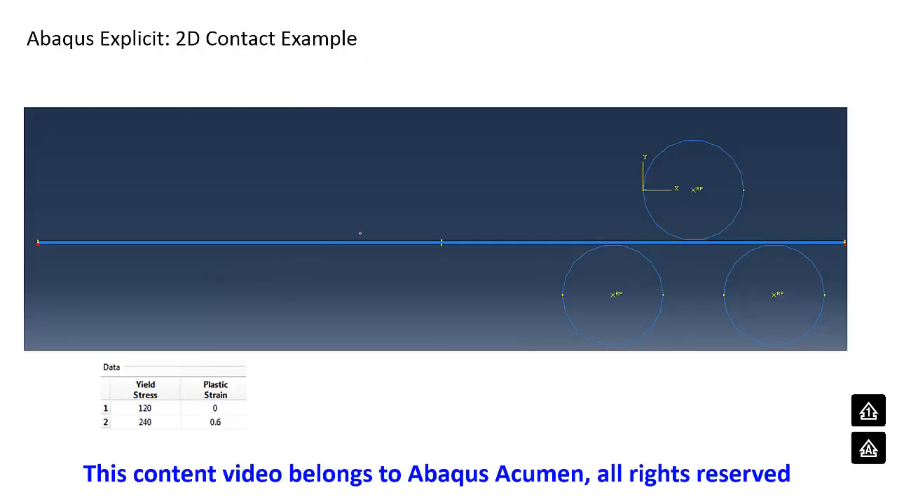
mouse_move(663, 145)
mouse_down()
mouse_move(619, 117)
mouse_move(628, 89)
mouse_up()
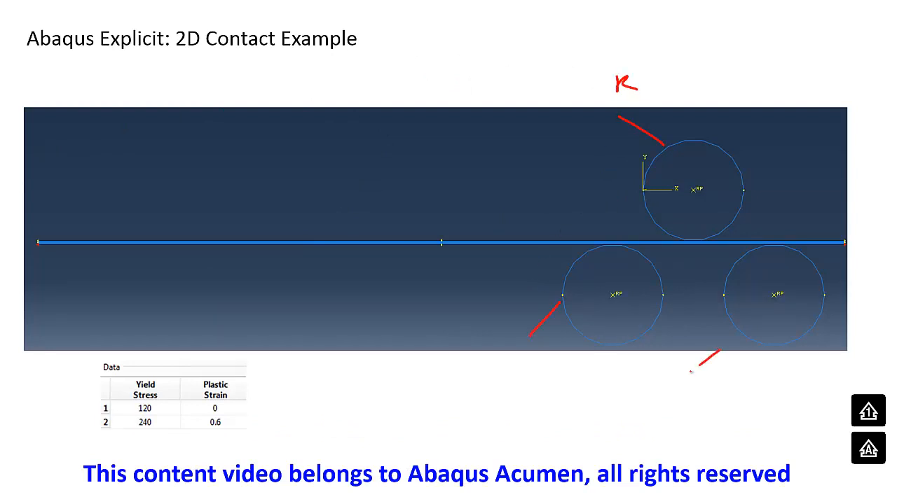
drag(691, 373, 703, 382)
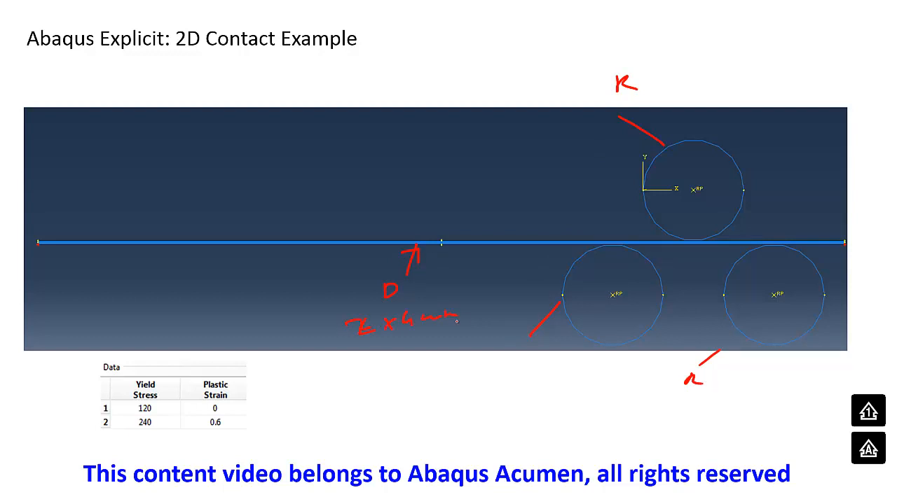
mouse_move(79, 357)
mouse_down()
mouse_move(83, 432)
mouse_move(129, 350)
mouse_move(259, 348)
mouse_move(160, 437)
mouse_move(83, 430)
mouse_up()
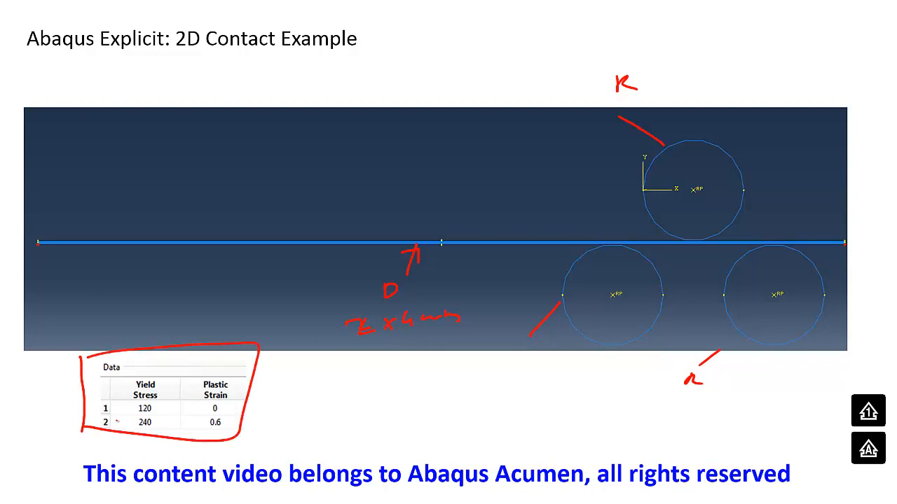
- End the slide show discarding the ink annotations, and replay the time-history animation in Abaqus/CAE
key(Escape)
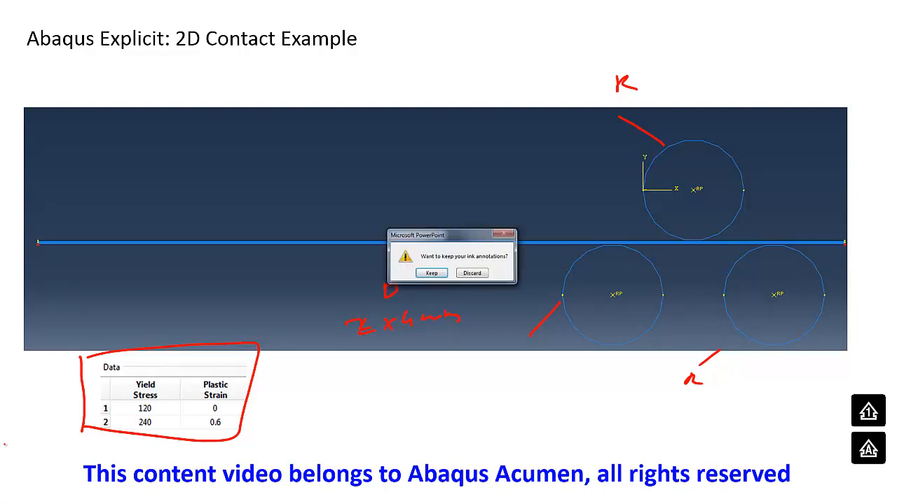
click(475, 274)
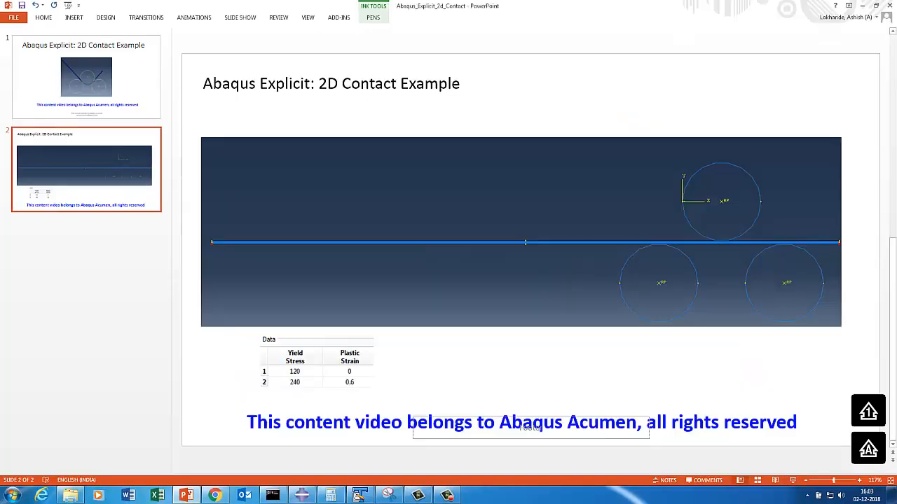
click(301, 496)
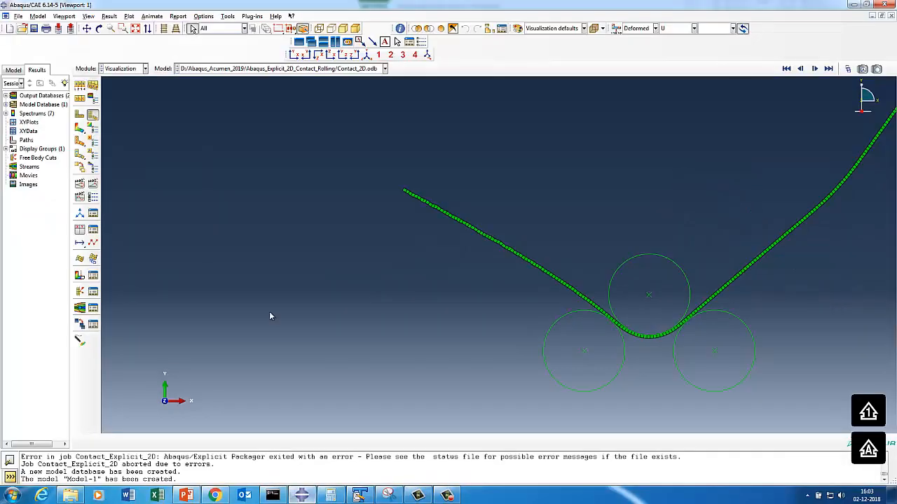
click(92, 184)
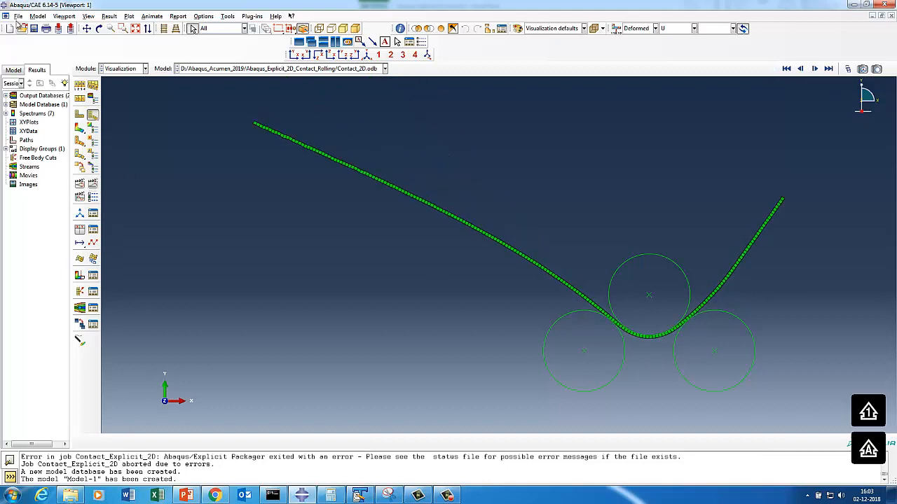
- Create a new model database with a Standard/Explicit model
click(18, 17)
mouse_move(28, 26)
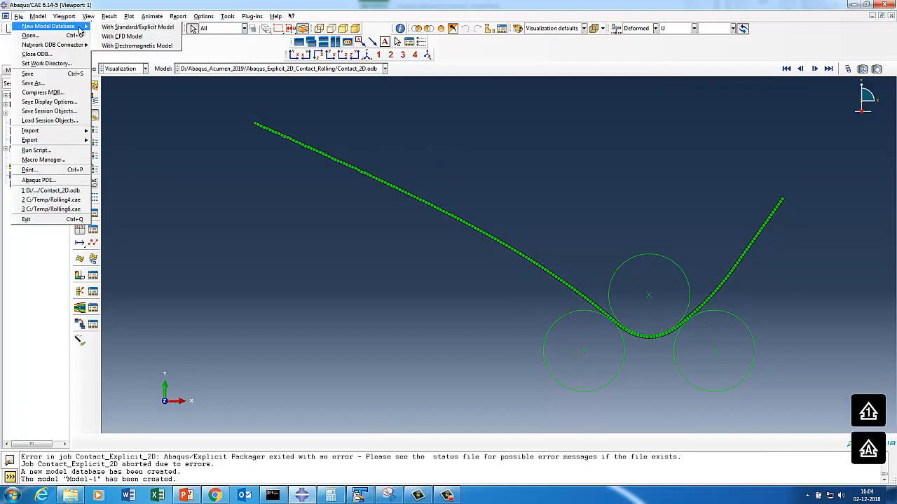
click(112, 26)
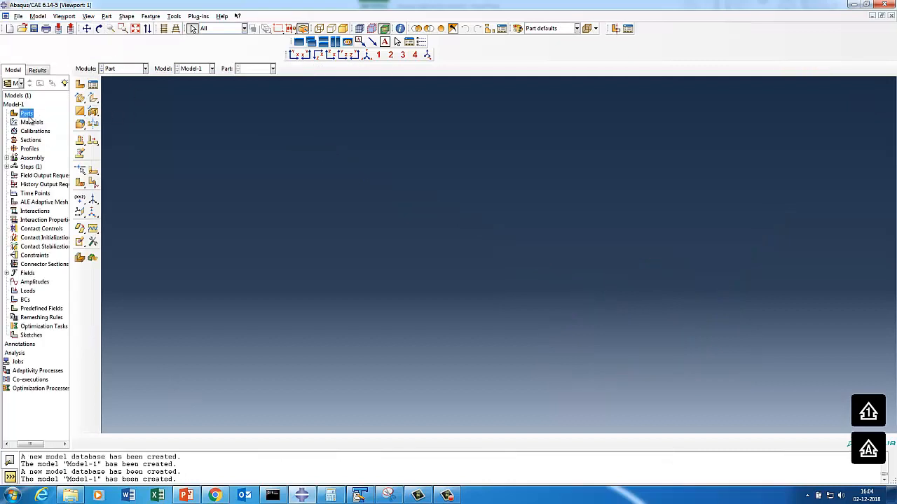
- Create a 2D planar discrete rigid wire part named Rigid1 with an approximate size of 100
right_click(28, 116)
click(50, 132)
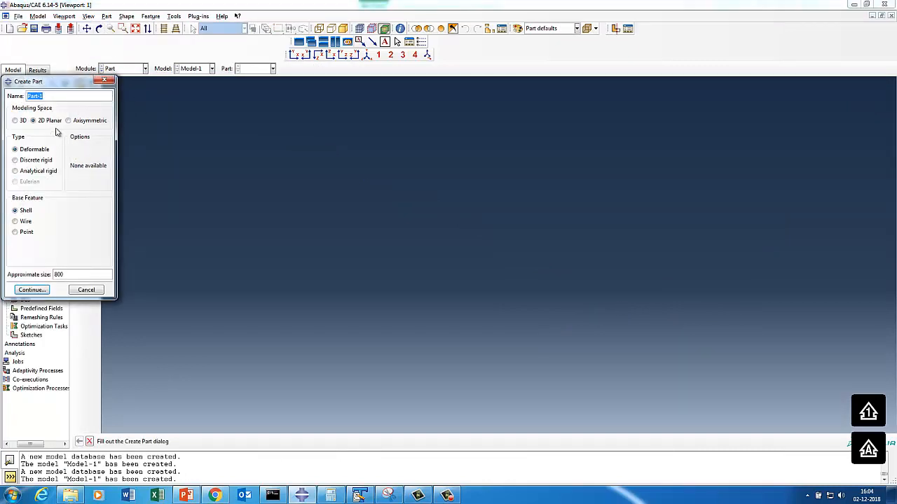
click(15, 160)
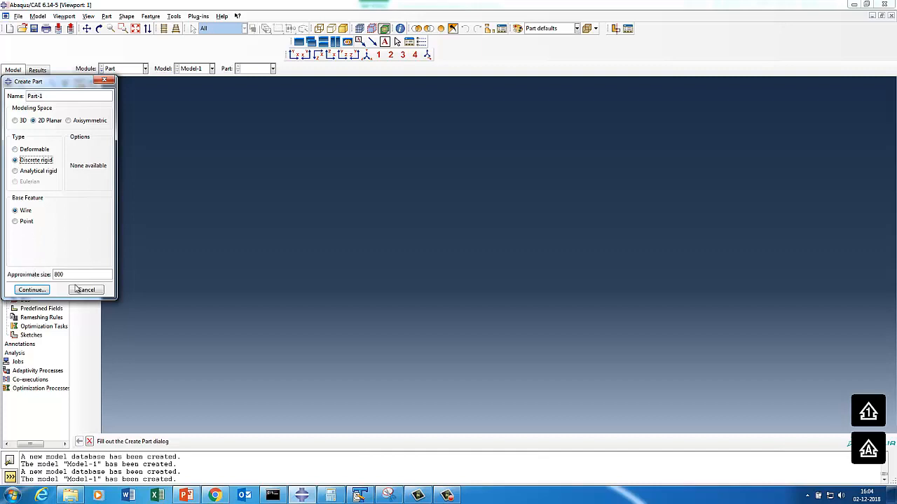
key(Tab)
text(1)
drag(47, 96, 27, 96)
key(BackSpace)
text(Rigid1)
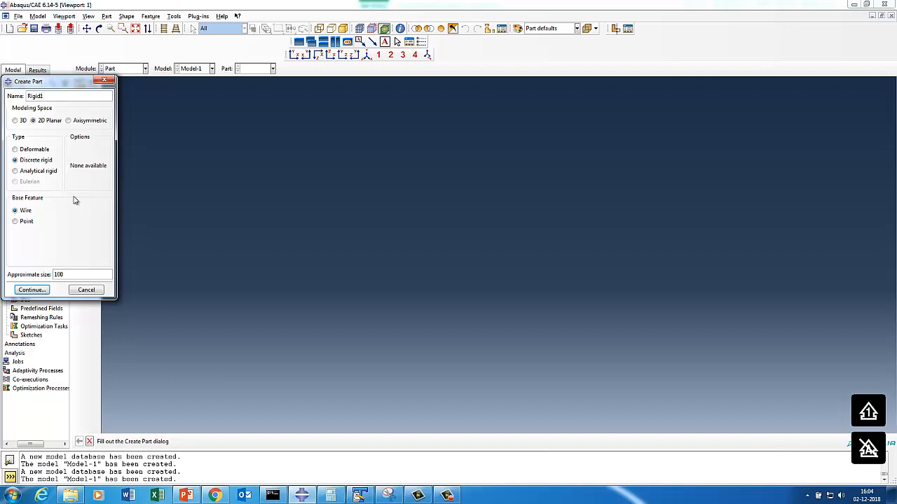
click(33, 291)
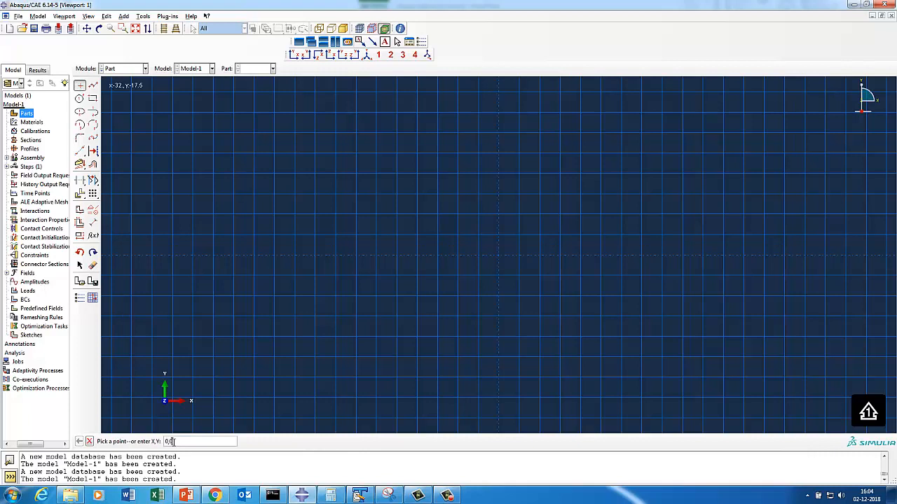
- Place a sketch point at 0,0 and draw a circle of about 8 radius centred on it
click(79, 98)
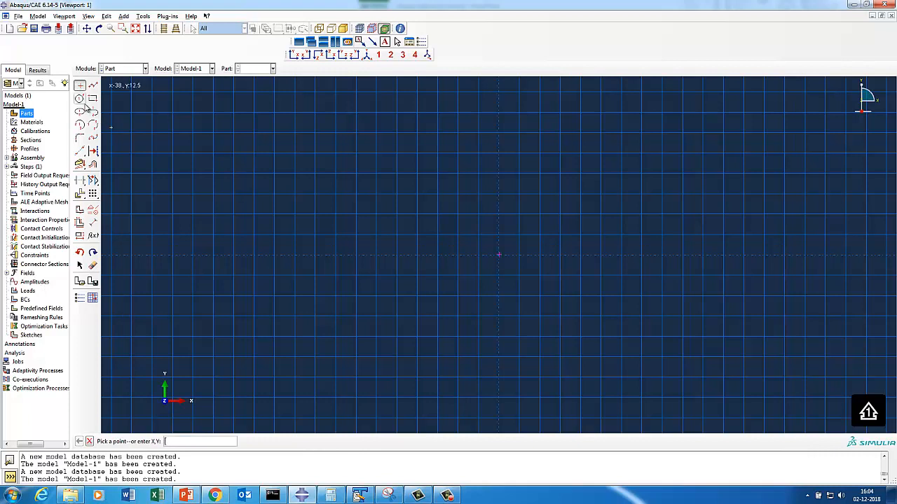
click(499, 255)
click(580, 257)
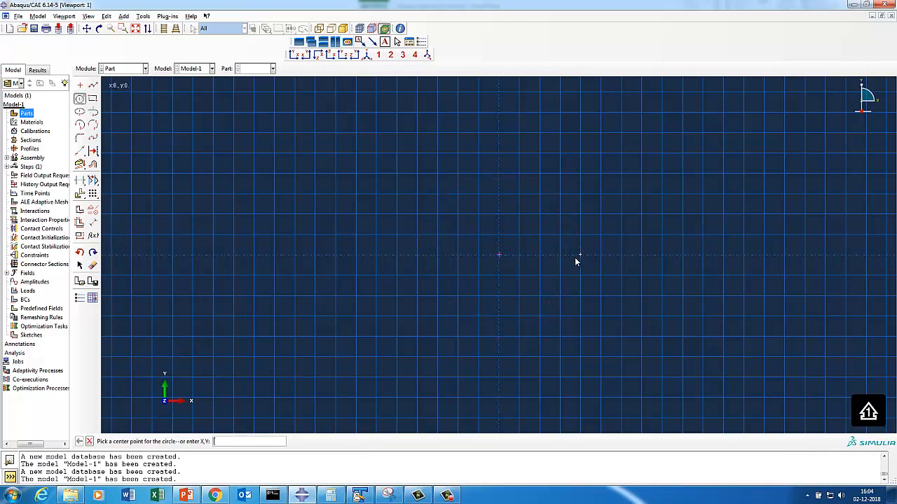
- Dimension the circle's radius as 25 and complete the wire sketch
click(93, 222)
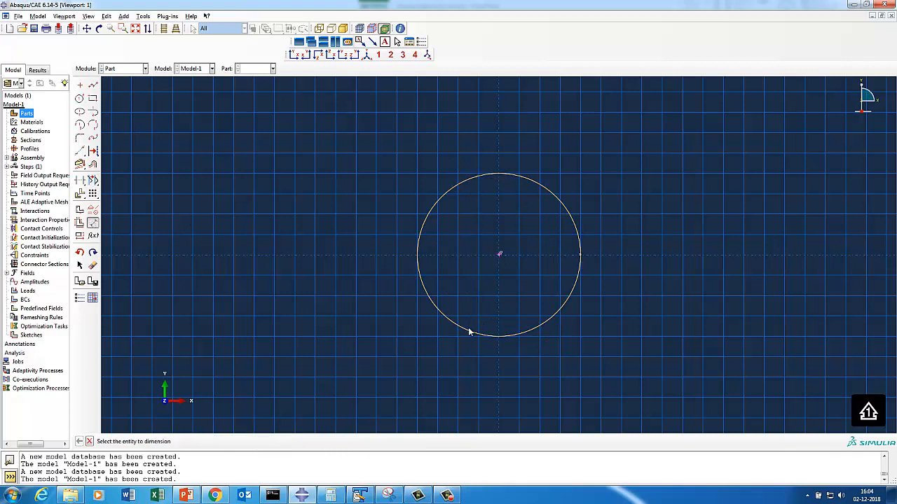
click(470, 331)
click(433, 354)
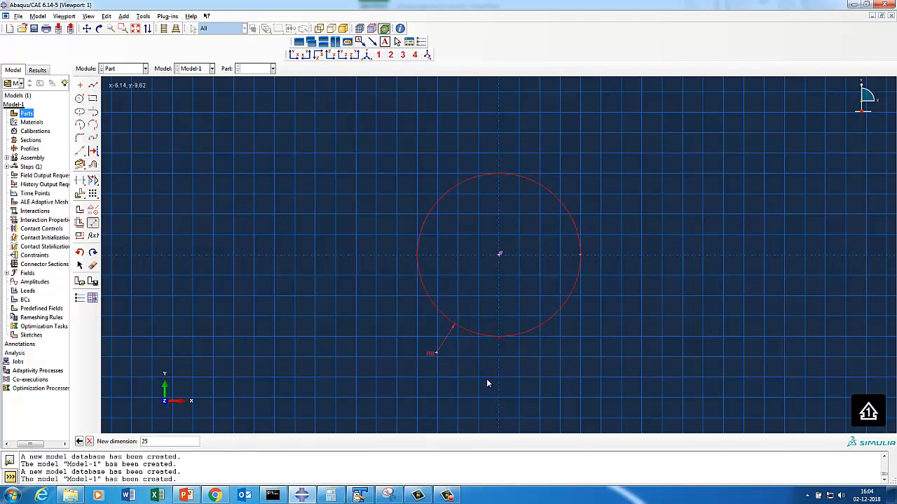
key(Return)
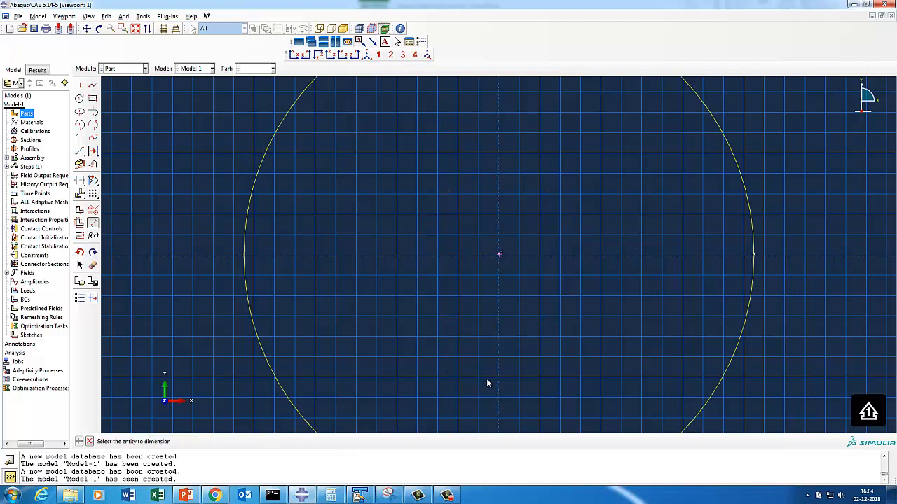
click(135, 29)
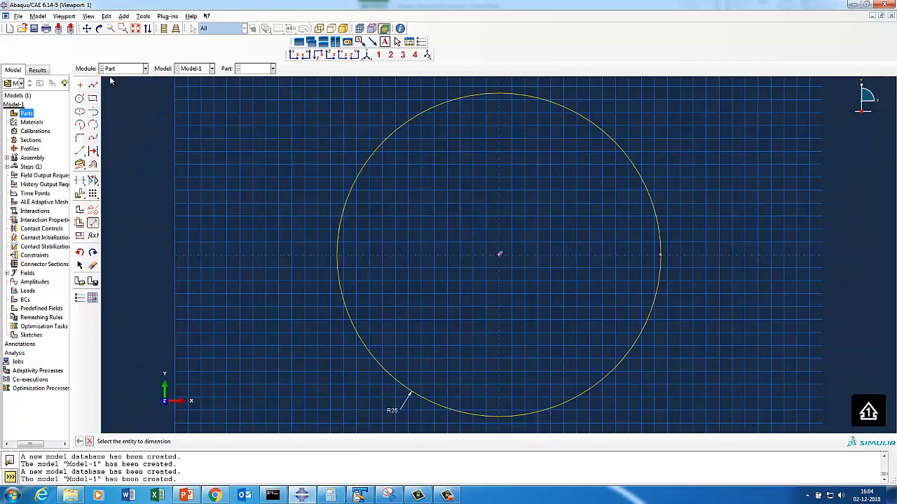
scroll(104, 70, down, 1)
click(482, 265)
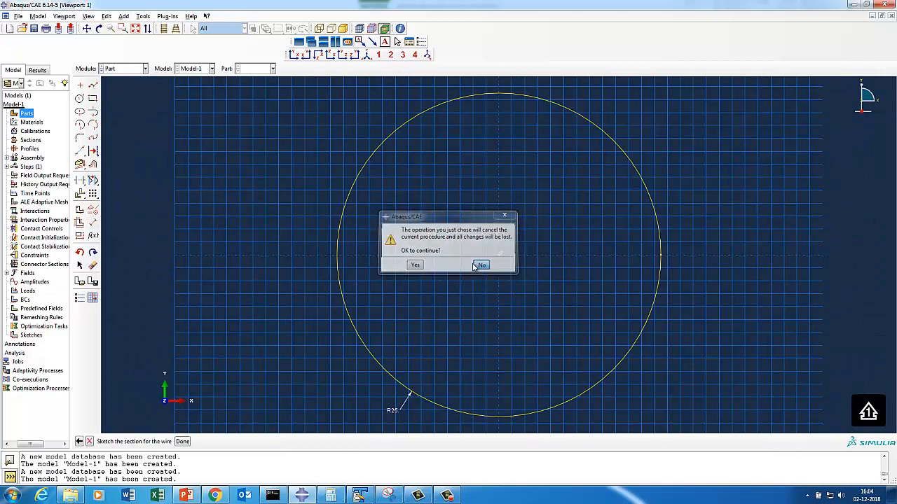
click(182, 441)
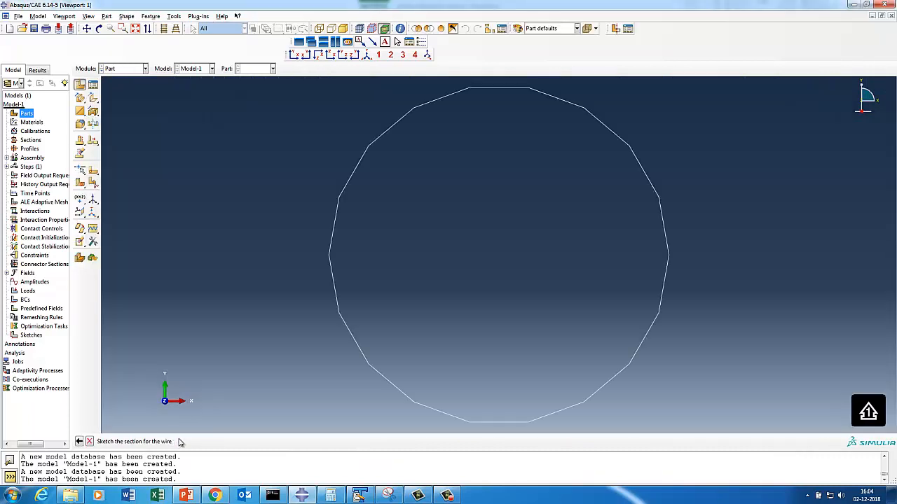
- Switch to the Property module and add a reference point at the centre of the Rigid1 circle
click(133, 69)
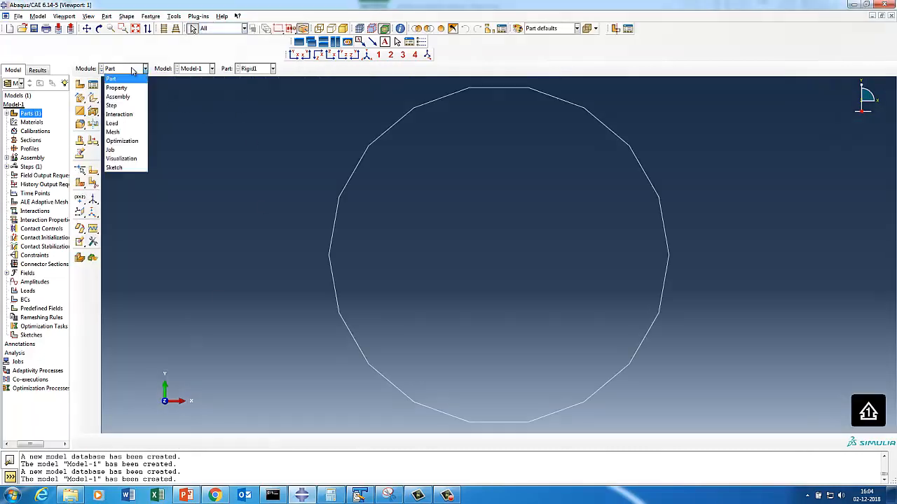
click(125, 87)
click(293, 16)
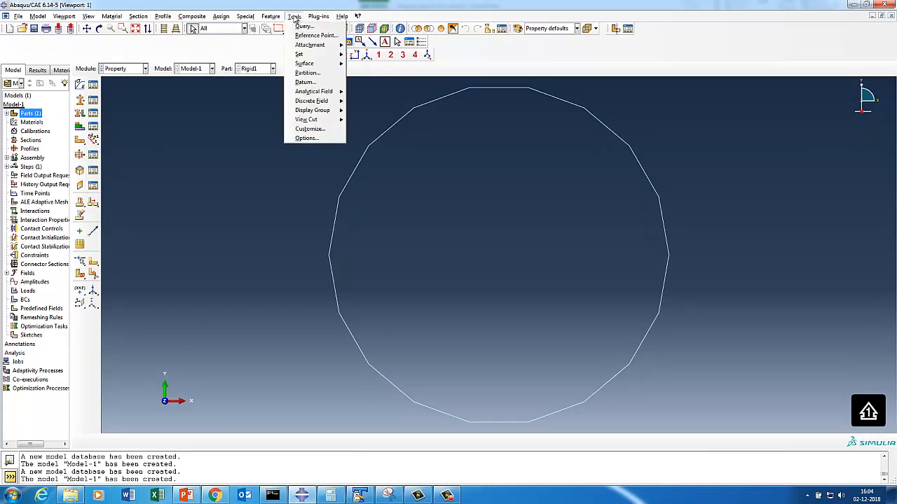
click(314, 32)
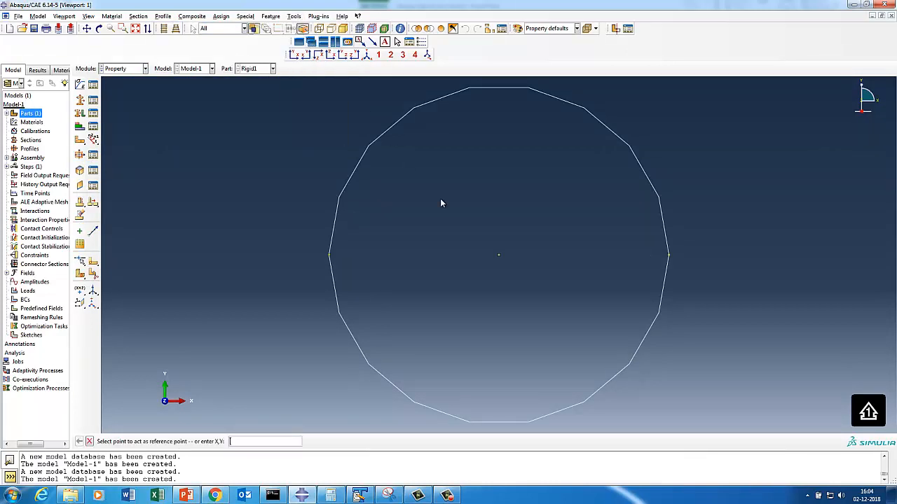
click(499, 257)
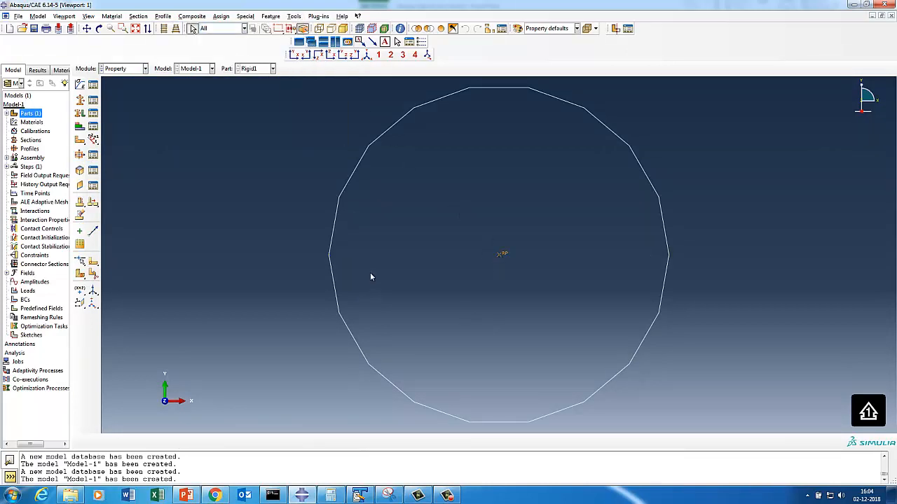
- Copy the part Rigid1 to a new part named Rigid2
click(6, 113)
click(26, 122)
right_click(26, 124)
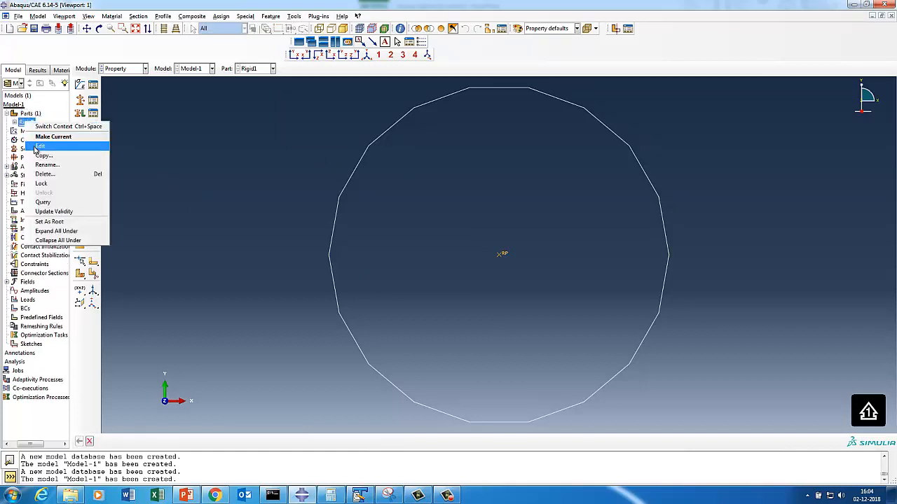
click(45, 156)
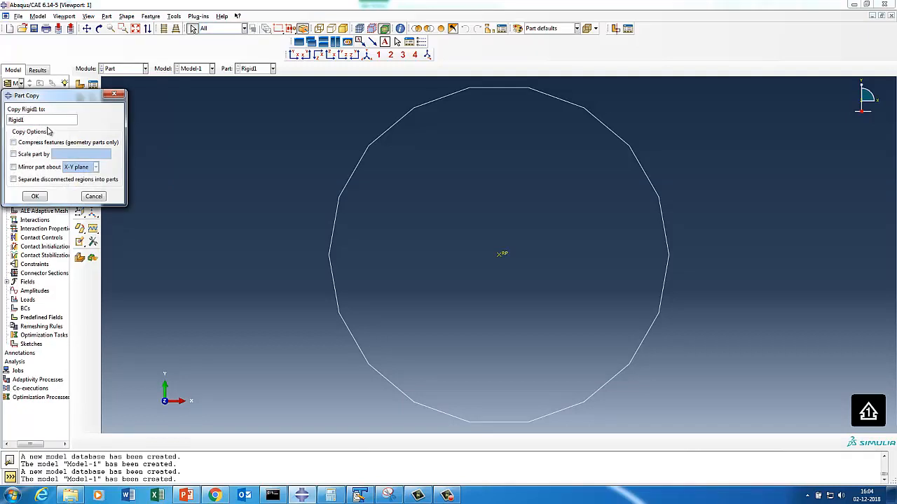
click(35, 196)
- Copy the part Rigid1 again to a new part named Rigid3
right_click(28, 123)
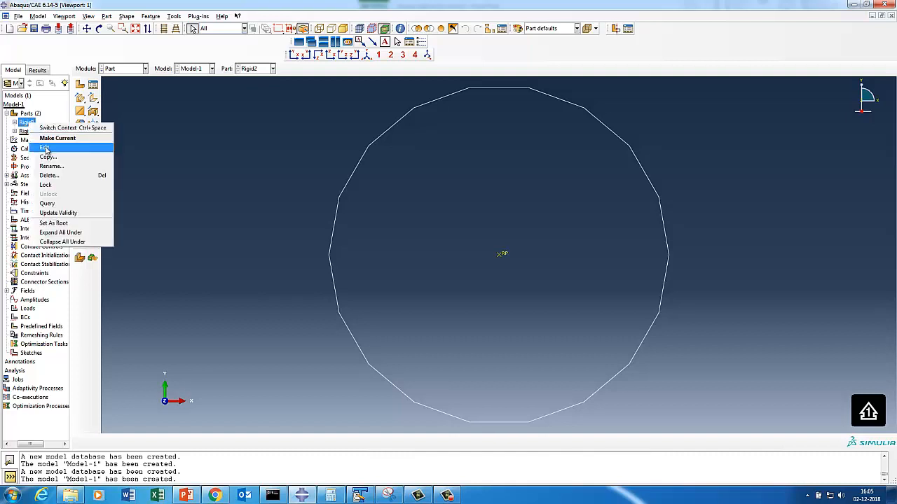
click(47, 157)
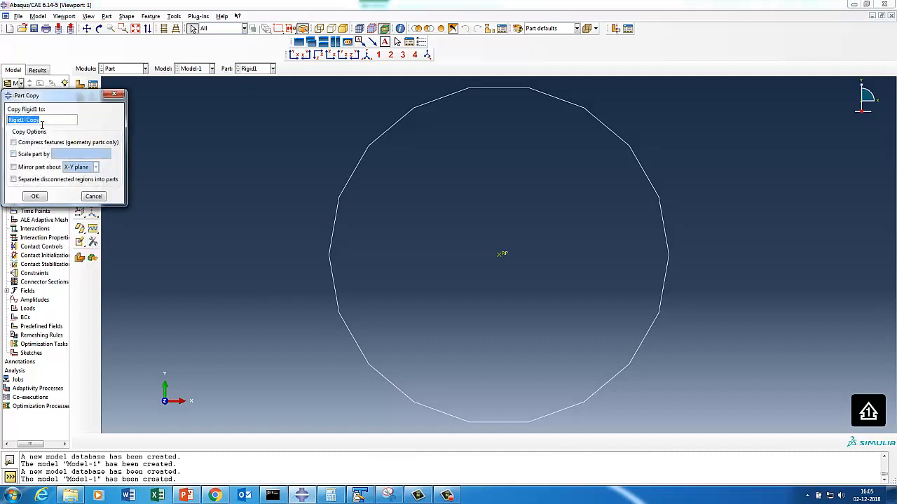
click(43, 120)
click(35, 196)
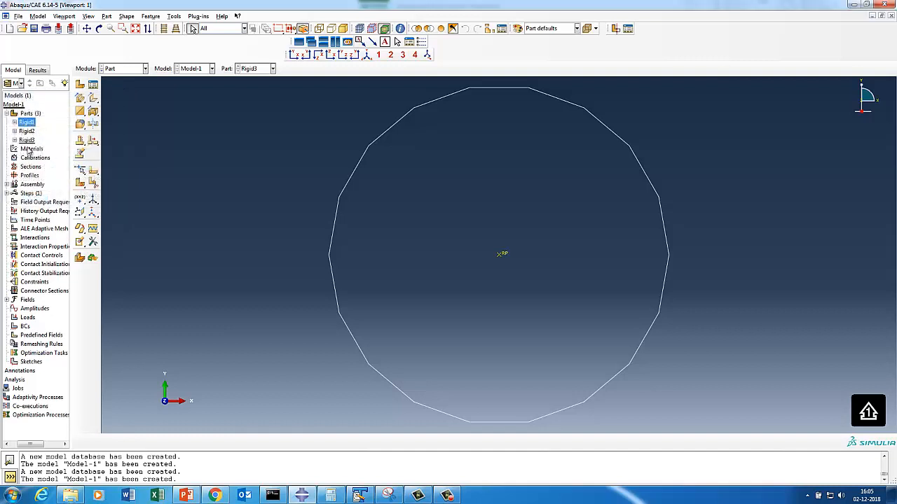
click(259, 68)
click(257, 88)
click(259, 68)
click(252, 78)
- Start a new 2D planar deformable shell part with an approximate size of 800
right_click(31, 114)
click(38, 132)
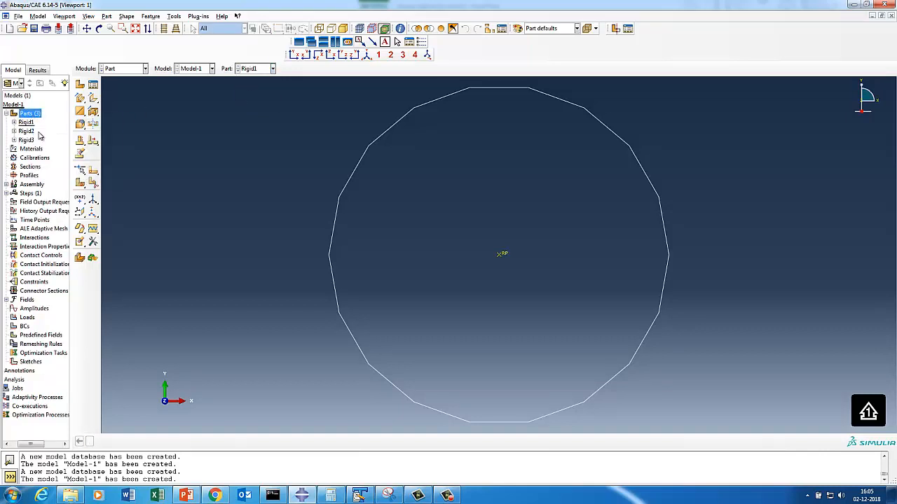
click(28, 151)
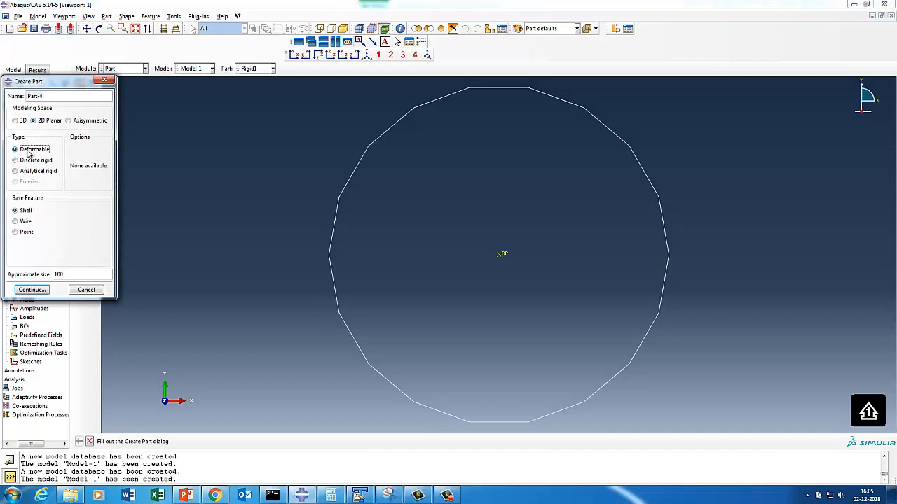
drag(65, 272, 24, 271)
text(800)
click(31, 290)
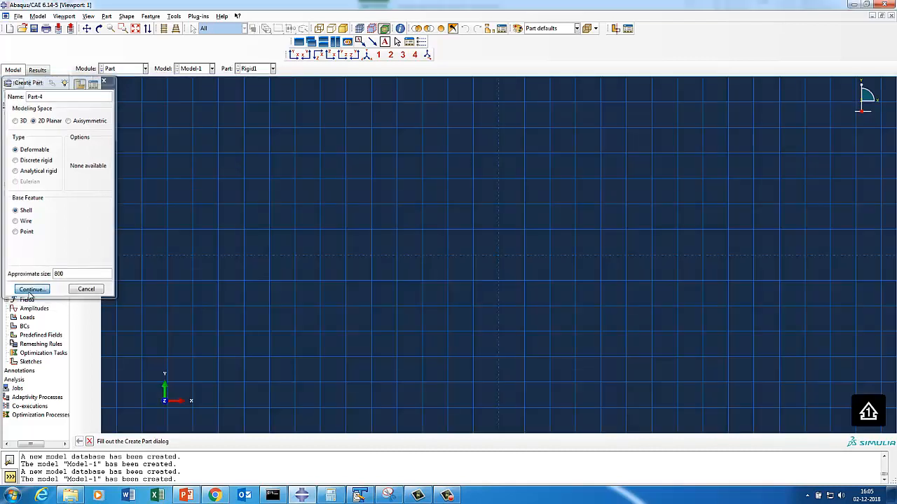
- Sketch a long horizontal rectangle about 540 wide and 10 high just below the horizontal axis
click(92, 98)
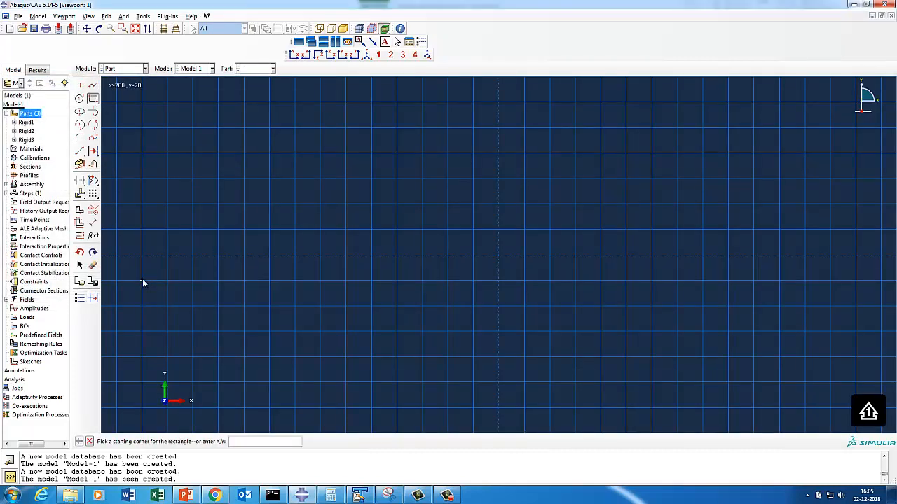
click(142, 282)
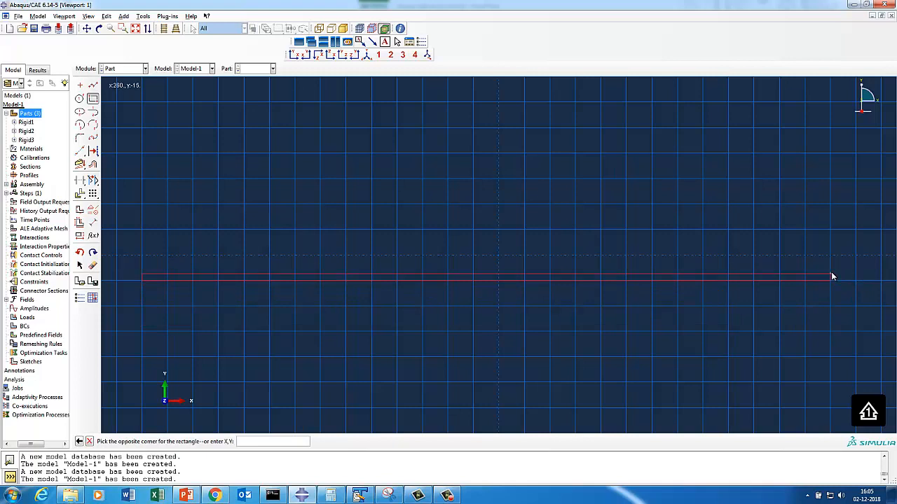
click(831, 269)
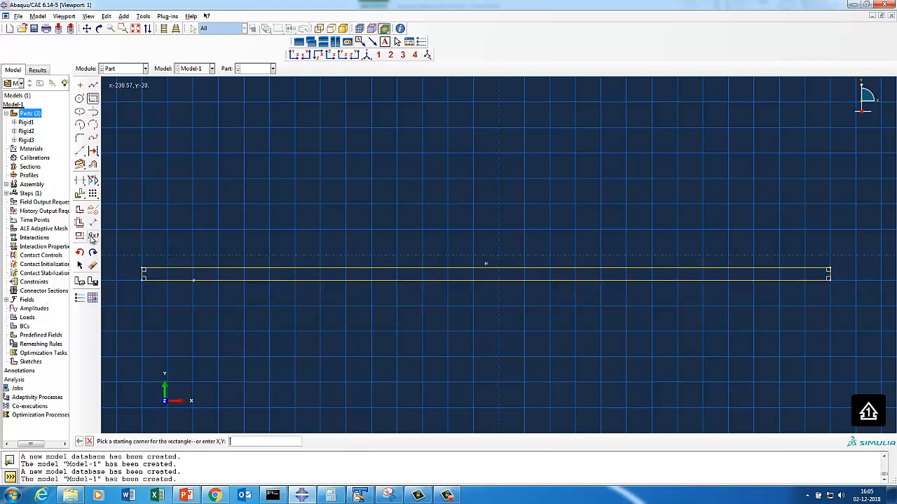
- Dimension the rectangle's short vertical side to turn it into a thin strip
click(92, 223)
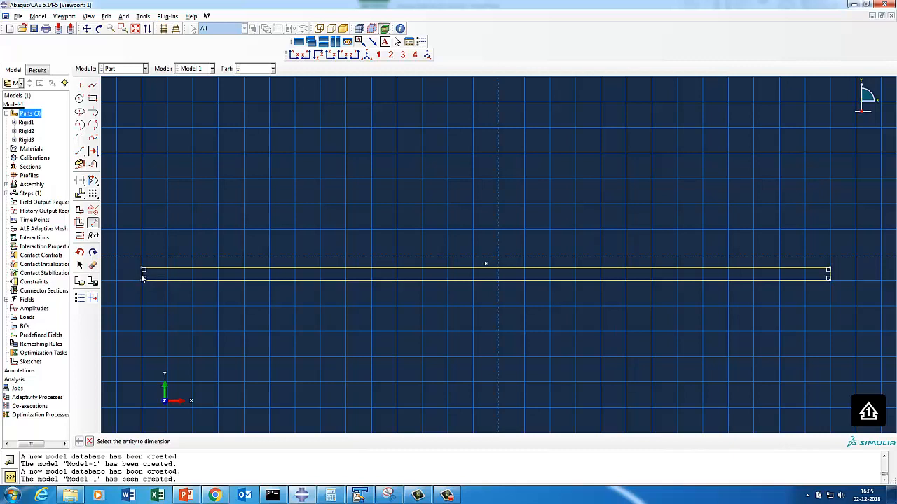
click(142, 279)
click(126, 285)
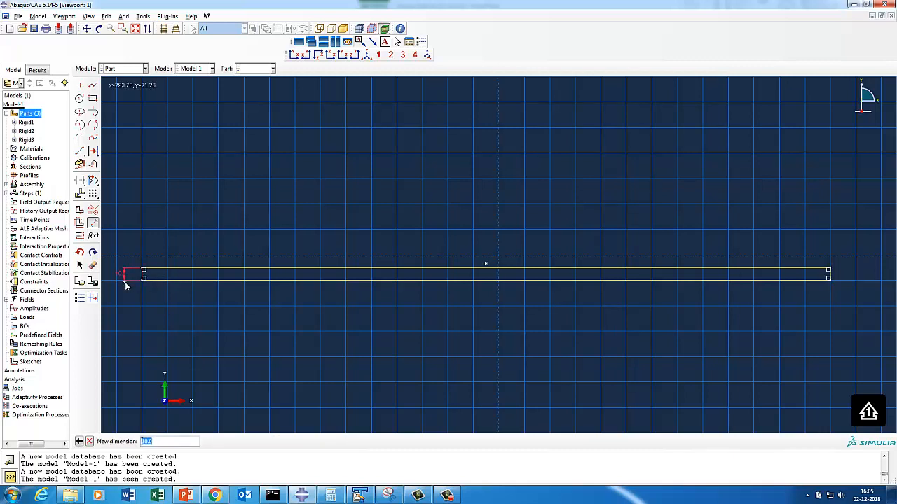
text(0.1)
key(Return)
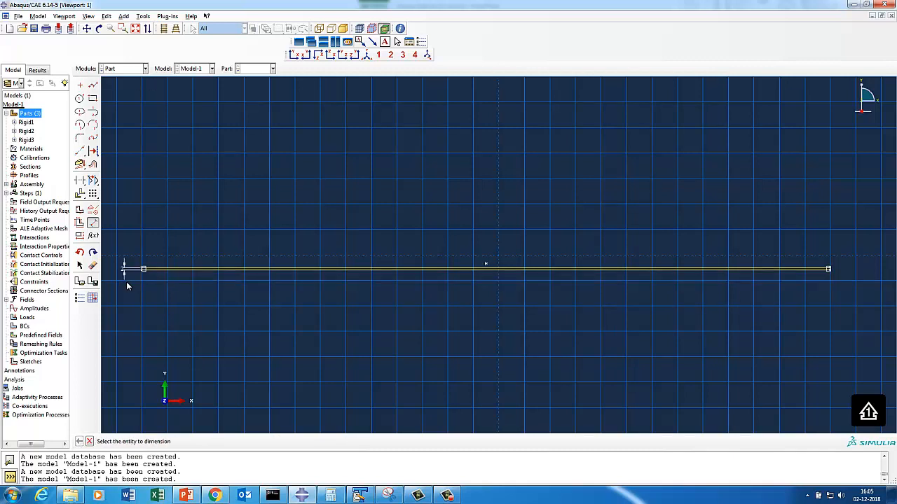
- Dimension the strip's length as 400 and complete the shell sketch
click(96, 223)
click(96, 222)
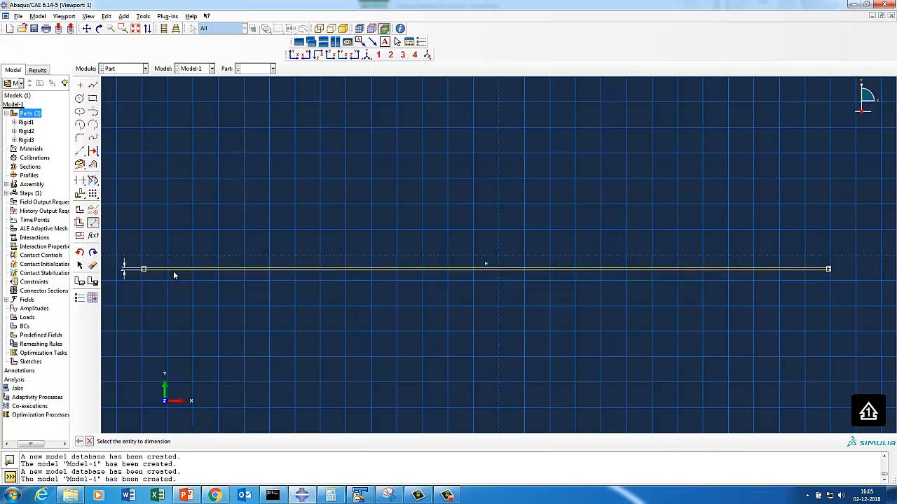
click(175, 270)
click(187, 312)
text(400)
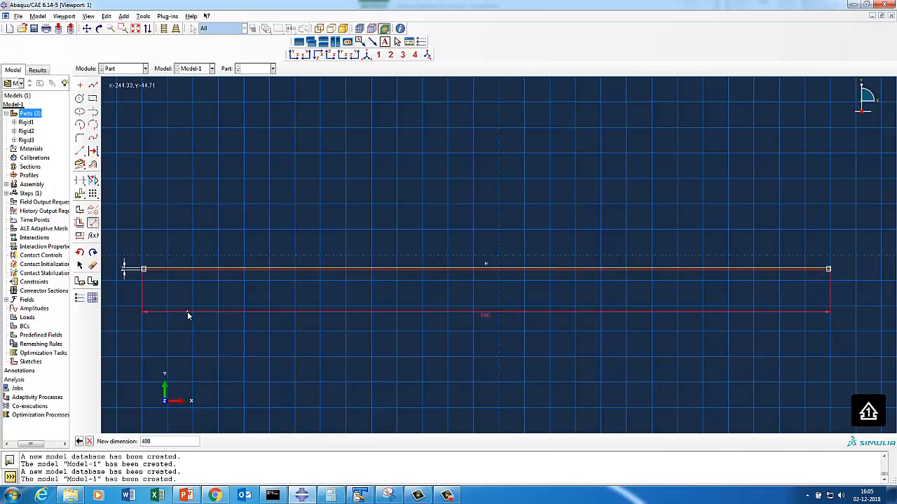
key(Return)
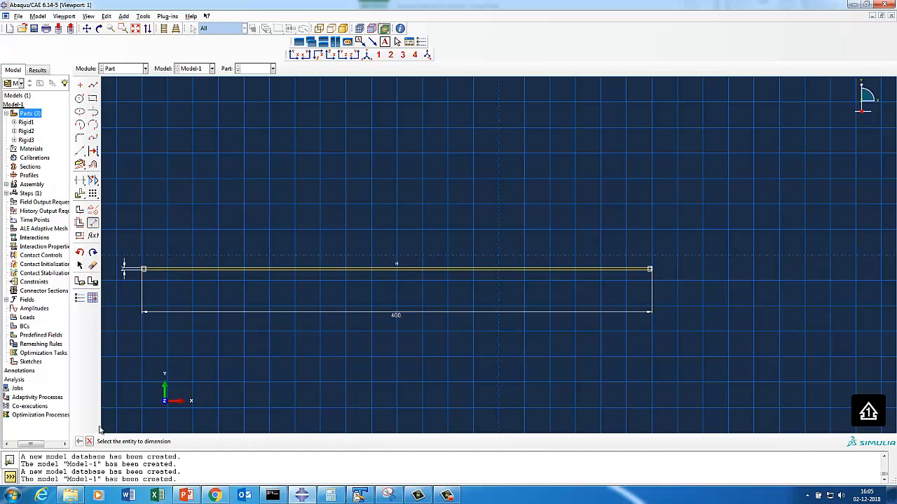
click(89, 441)
click(201, 441)
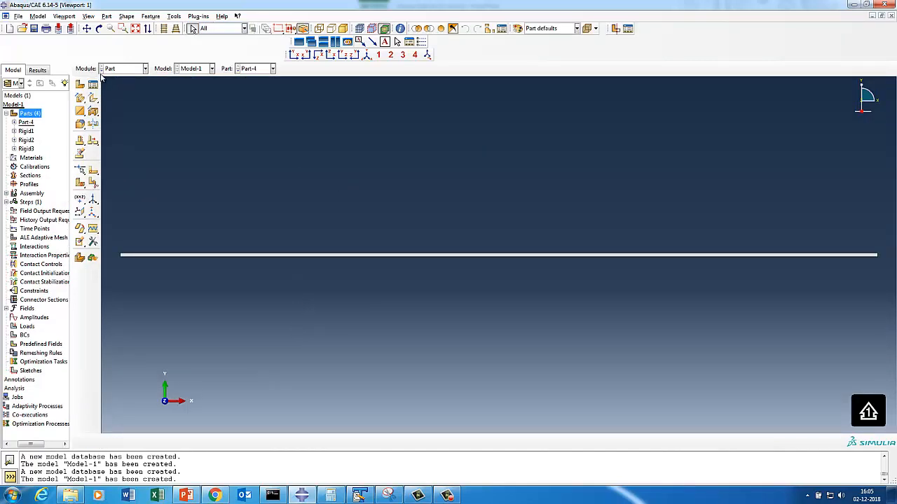
- Switch to the Property module and create a material with a uniform mass density of 7.85e-09
scroll(102, 70, down, 1)
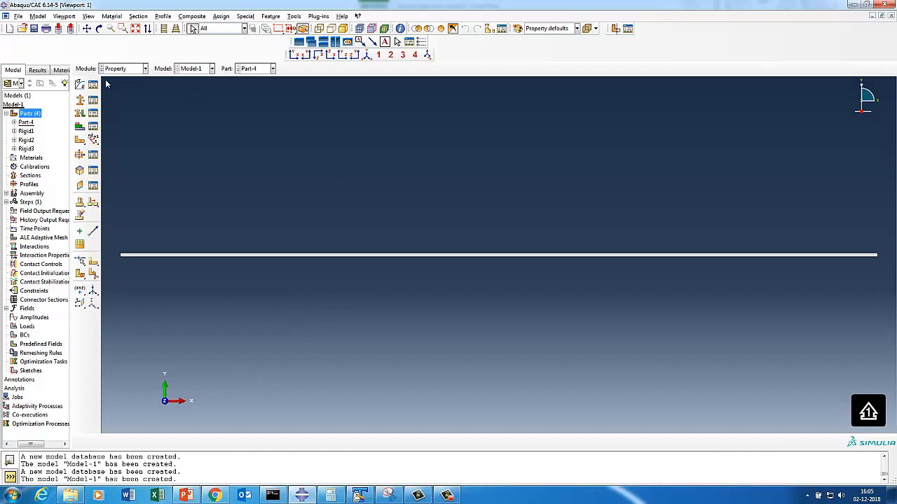
click(98, 84)
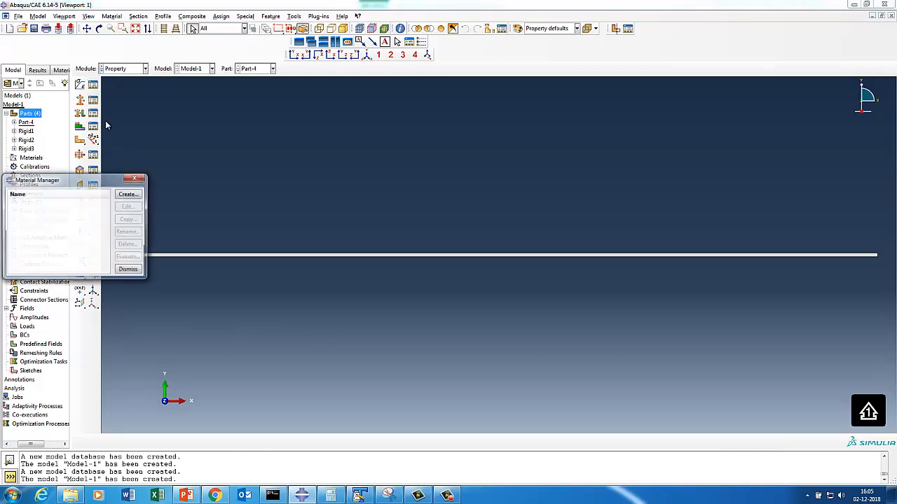
click(129, 196)
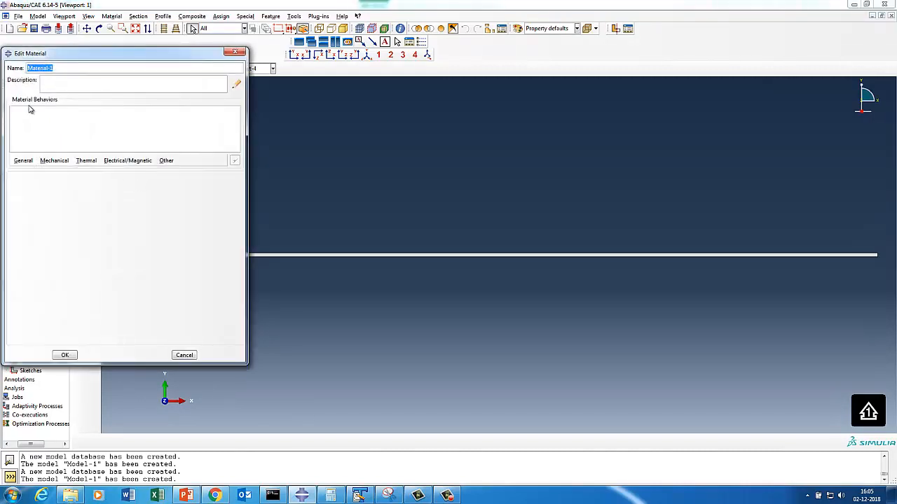
click(27, 161)
click(32, 172)
click(39, 253)
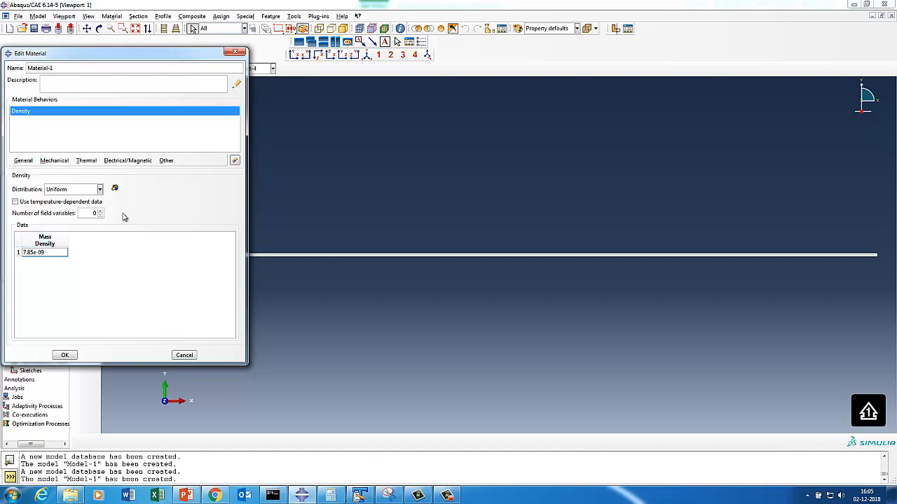
- Add isotropic elastic behavior to the material Material-1
click(54, 161)
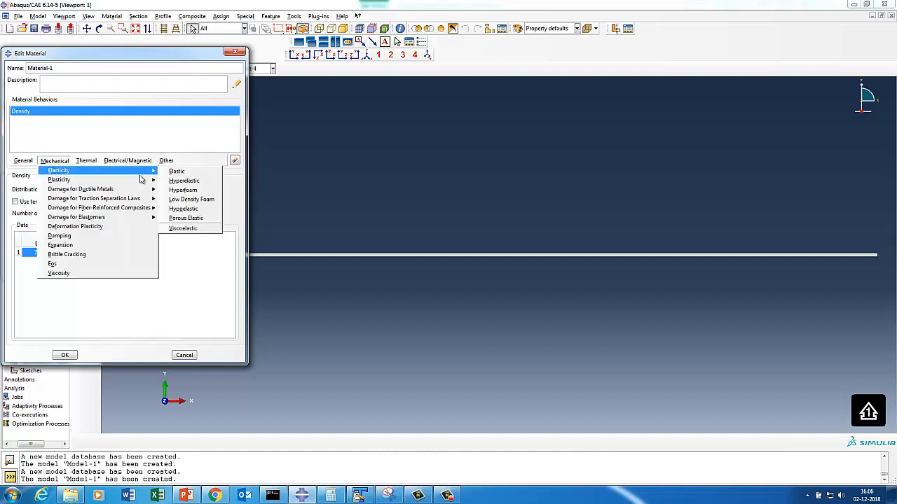
mouse_move(141, 170)
click(181, 174)
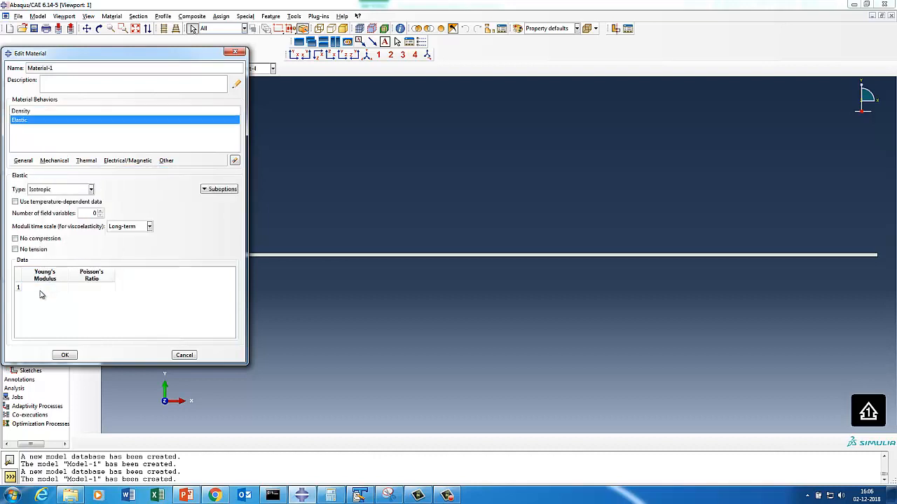
click(42, 288)
text(7.85e-09)
click(85, 286)
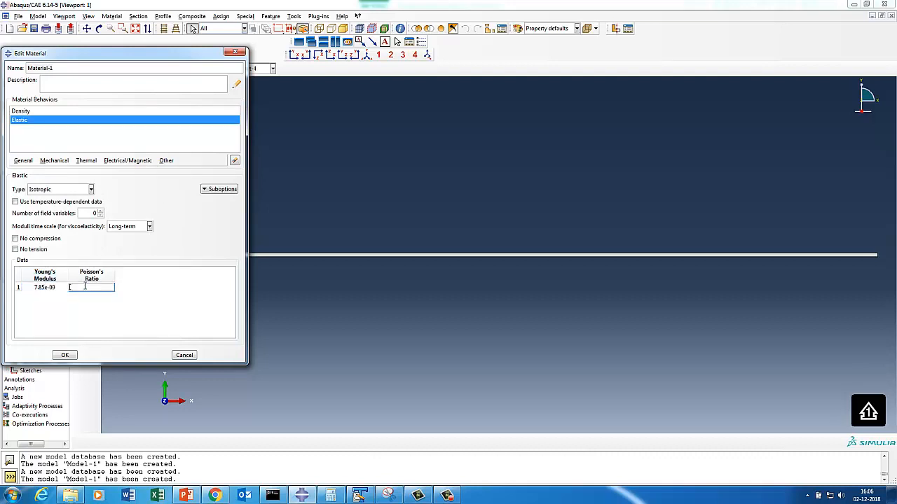
- Set the material's Young's modulus to 210e03 and Poisson's ratio to 0.3, and check the density and elastic entries
click(40, 289)
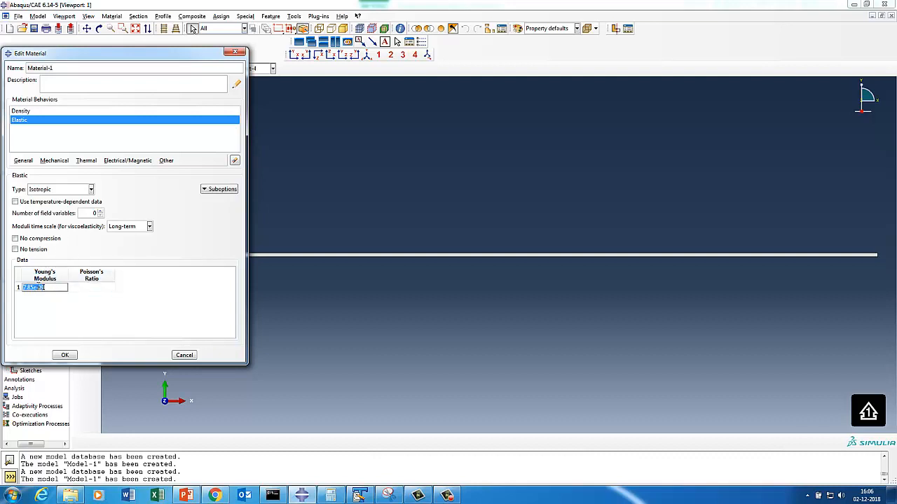
text(210e03)
click(72, 287)
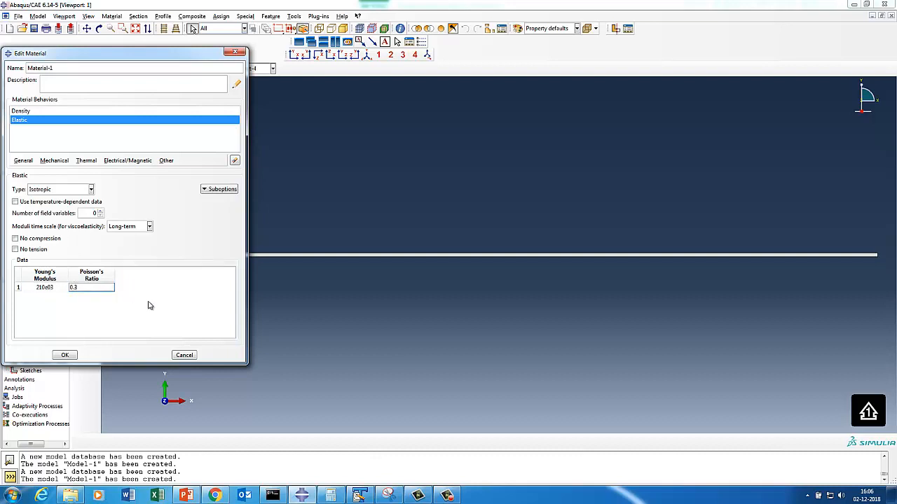
key(Return)
click(21, 111)
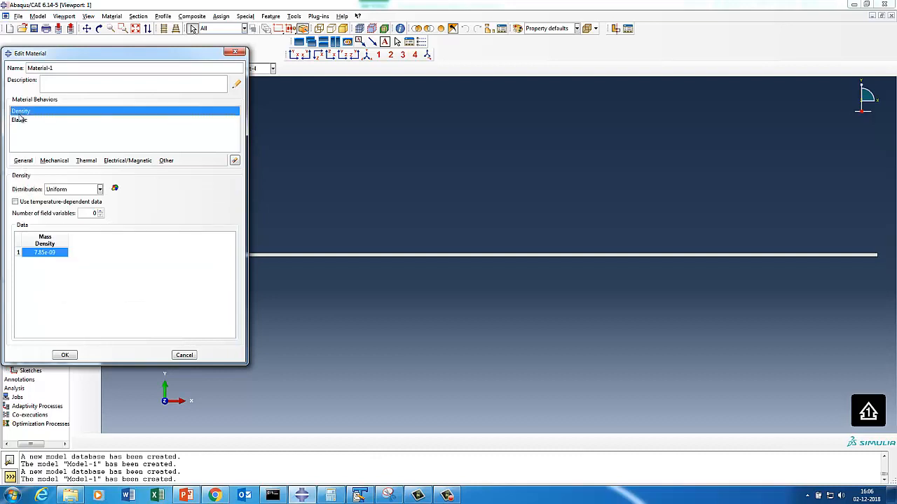
click(20, 120)
- Add isotropic plastic behavior with yield stress data starting at a plastic strain of 0, and save the material
click(54, 161)
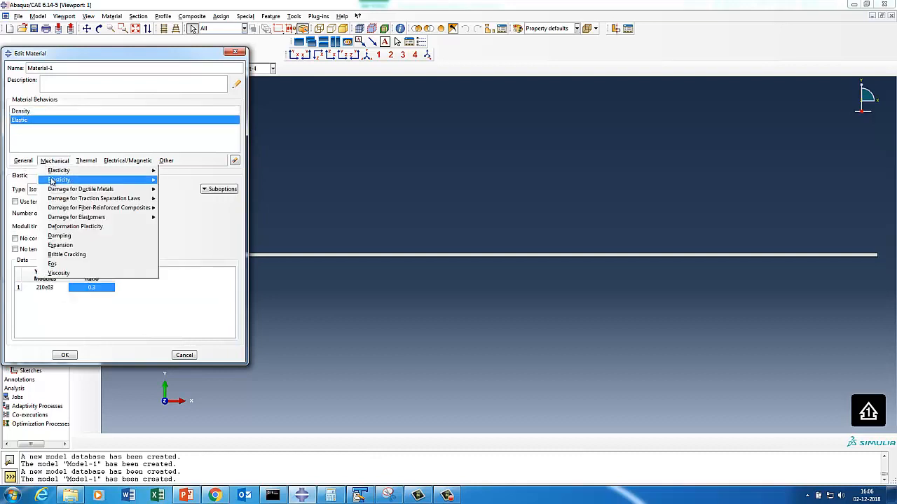
mouse_move(144, 180)
click(175, 184)
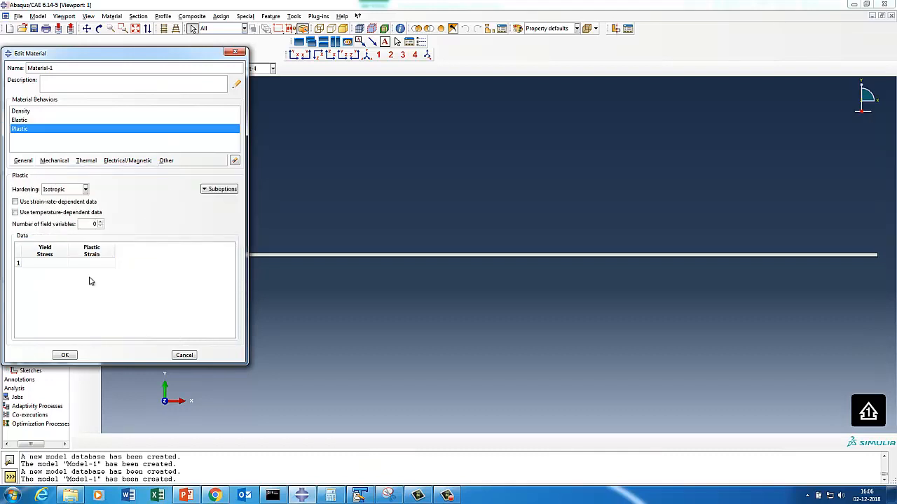
double_click(52, 264)
double_click(72, 264)
text(0)
key(Tab)
double_click(73, 272)
click(64, 356)
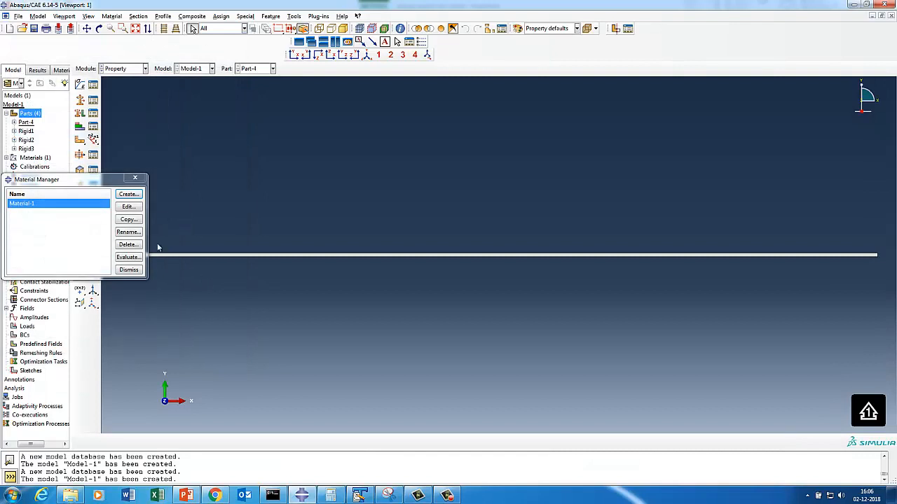
click(138, 273)
- Create a solid homogeneous section named Section-1
click(93, 100)
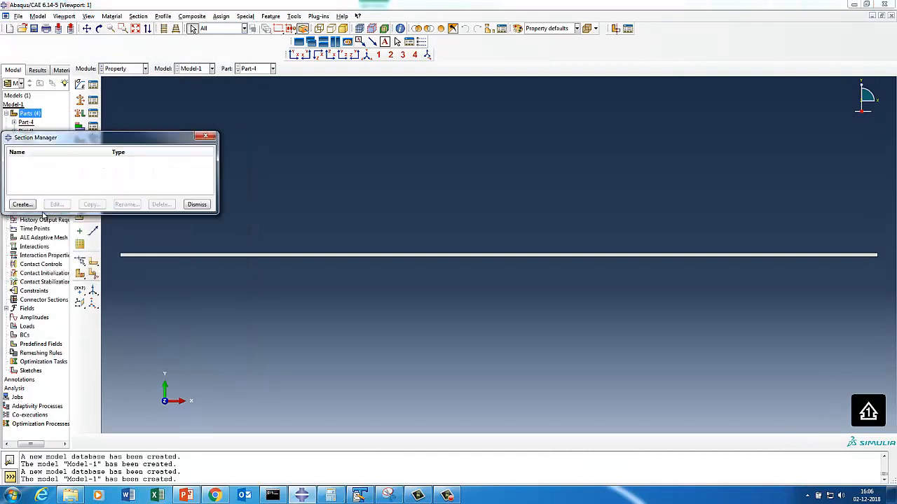
click(32, 204)
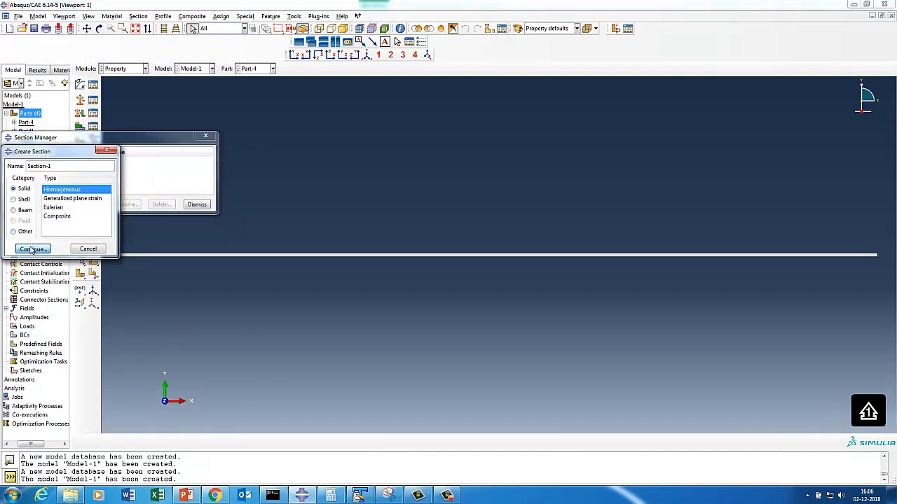
click(33, 248)
click(33, 233)
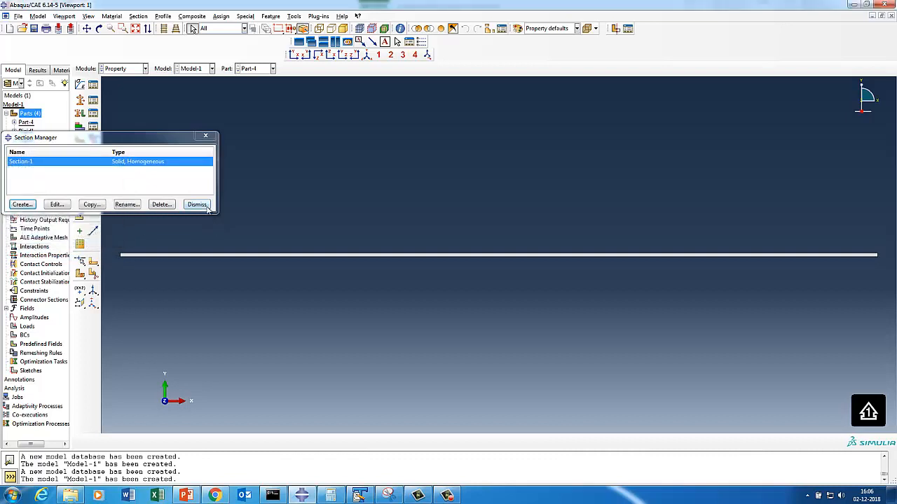
click(198, 204)
- Assign the homogeneous solid section to the whole strip Part-4
click(93, 138)
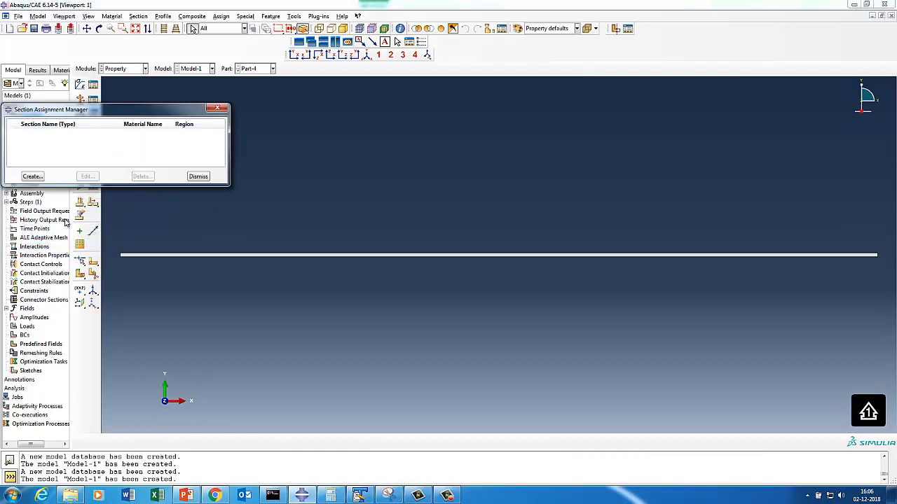
click(33, 175)
drag(175, 233, 324, 300)
click(293, 442)
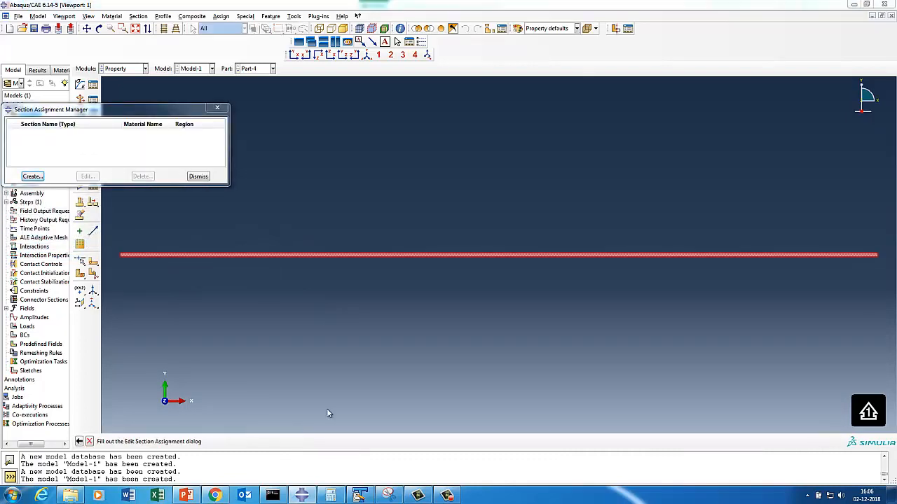
click(38, 259)
click(196, 176)
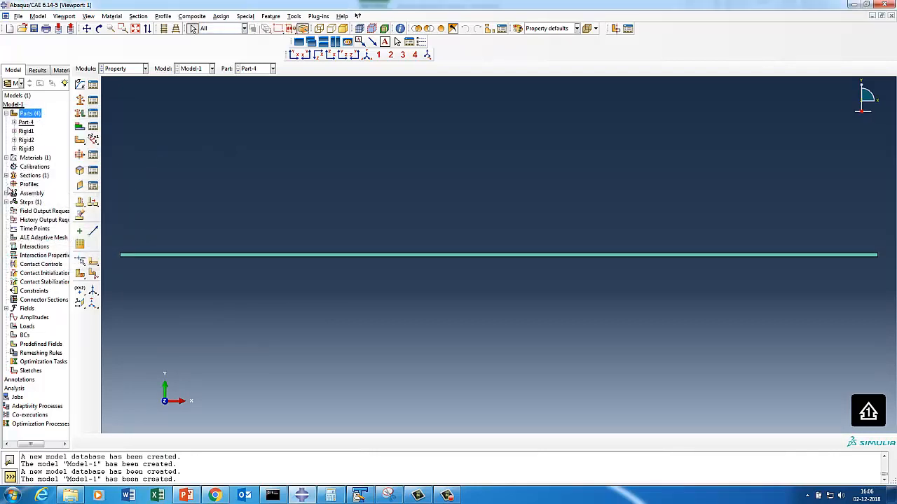
- Create dependent assembly instances of the strip Part-4 and the rigid roller parts
click(6, 193)
click(38, 202)
right_click(43, 203)
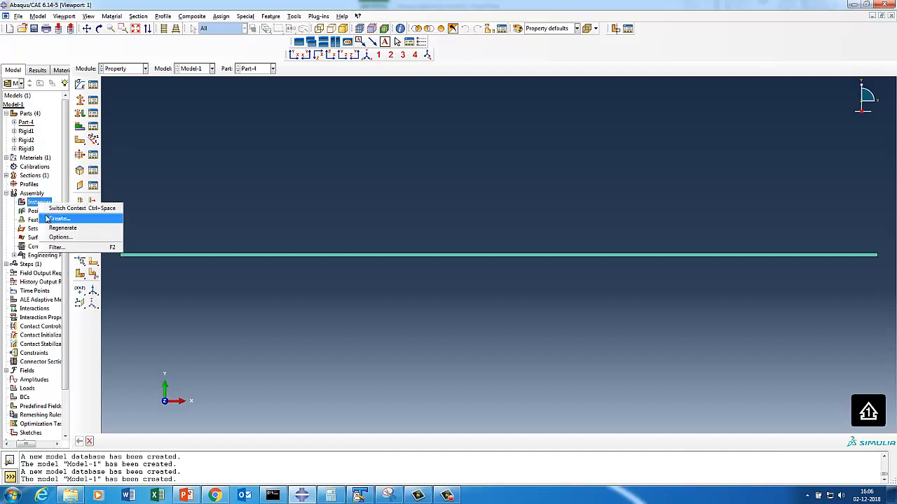
click(56, 218)
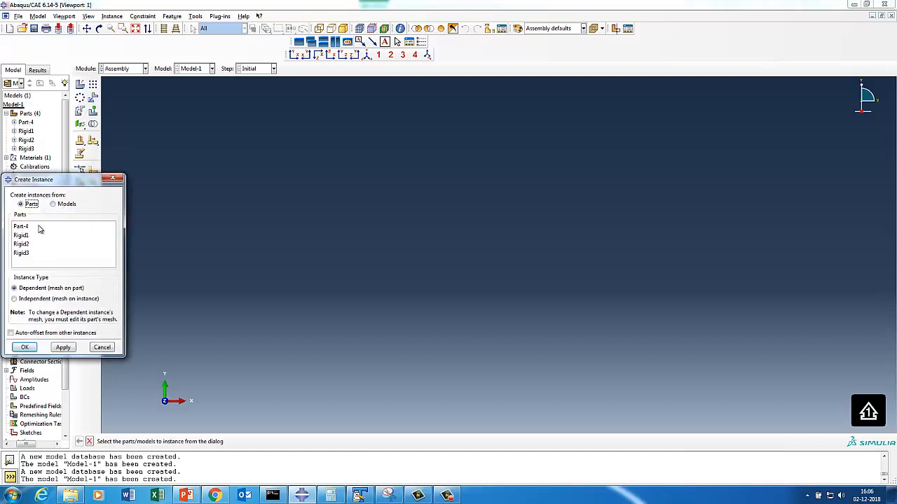
drag(40, 227, 39, 244)
click(61, 349)
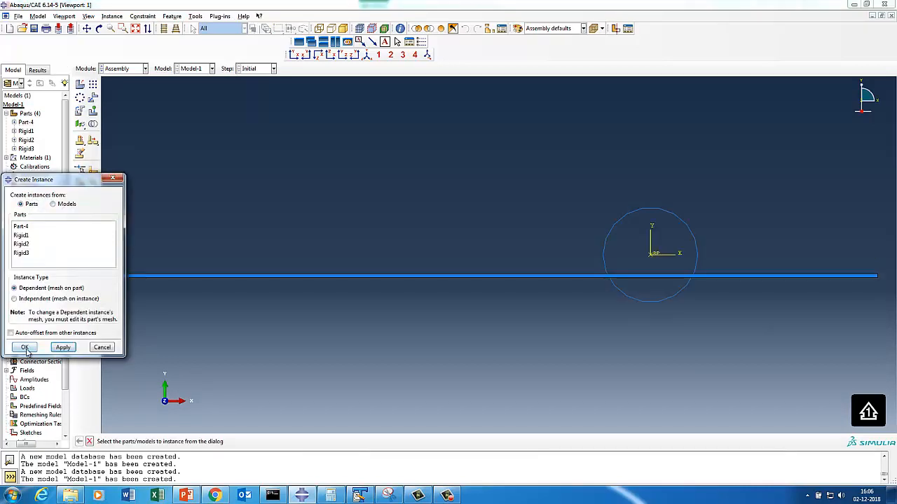
- Finish creating part instances and close the instance creation dialog
click(24, 347)
click(63, 281)
click(95, 347)
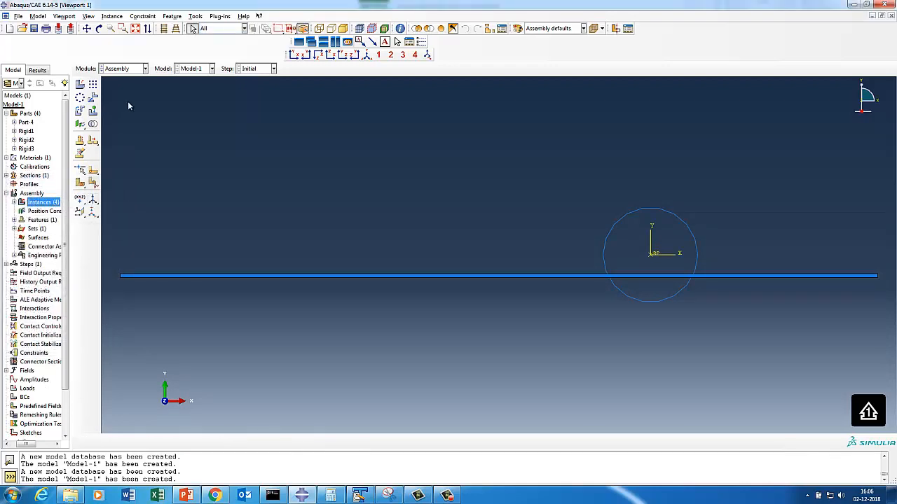
- Translate the roller instances Rigid2-1 and Rigid3-1 together from the origin by the vector 0,-52
click(94, 98)
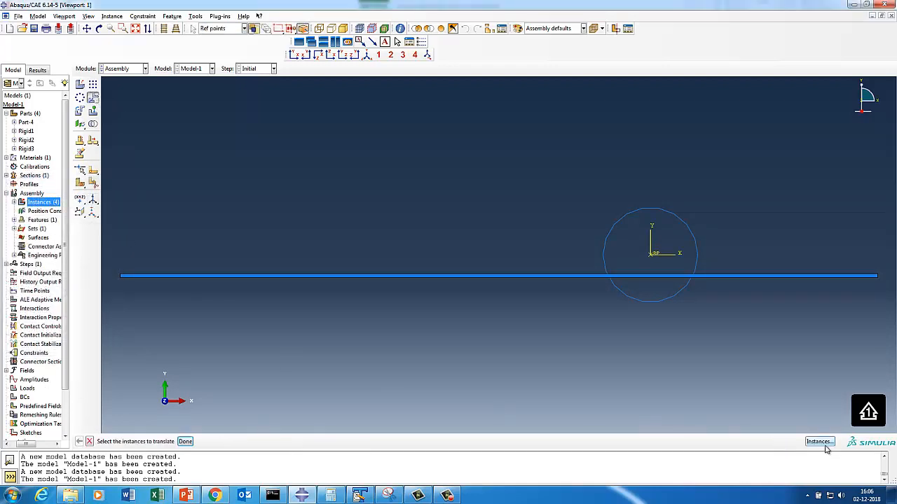
click(819, 442)
click(39, 237)
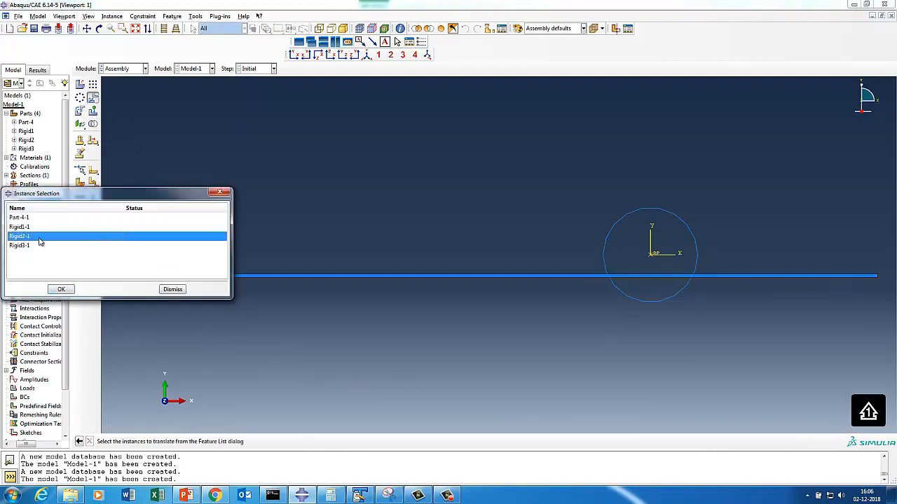
shift+click(39, 245)
click(61, 289)
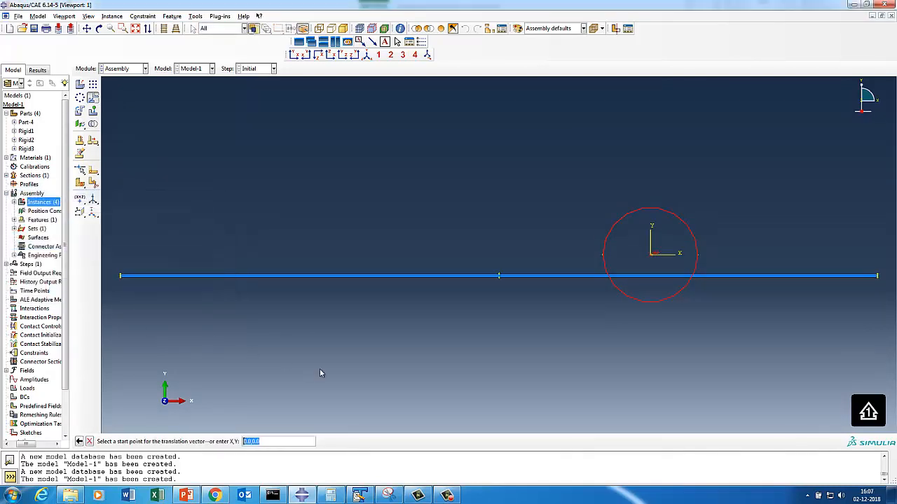
key(Return)
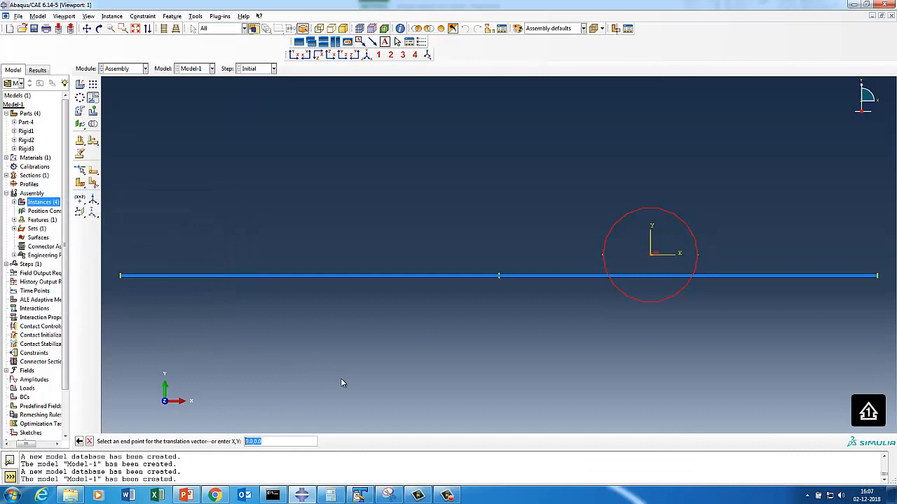
text(0,-52)
key(Return)
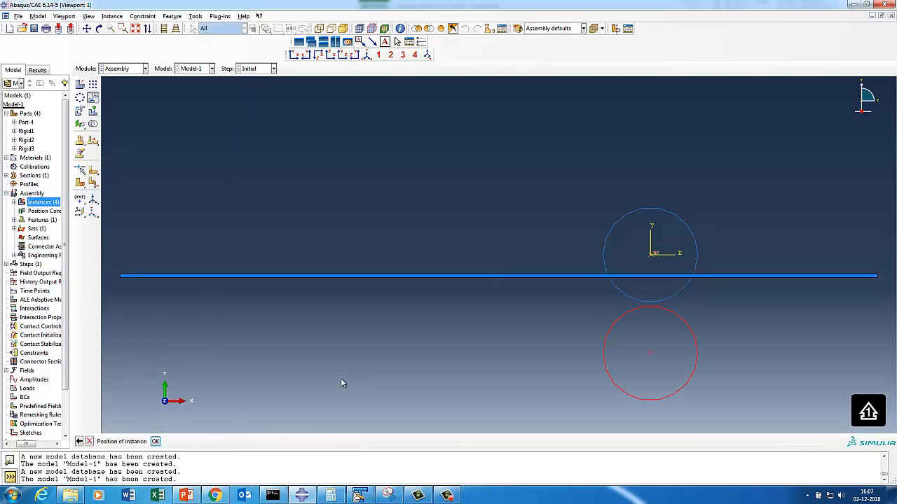
click(156, 442)
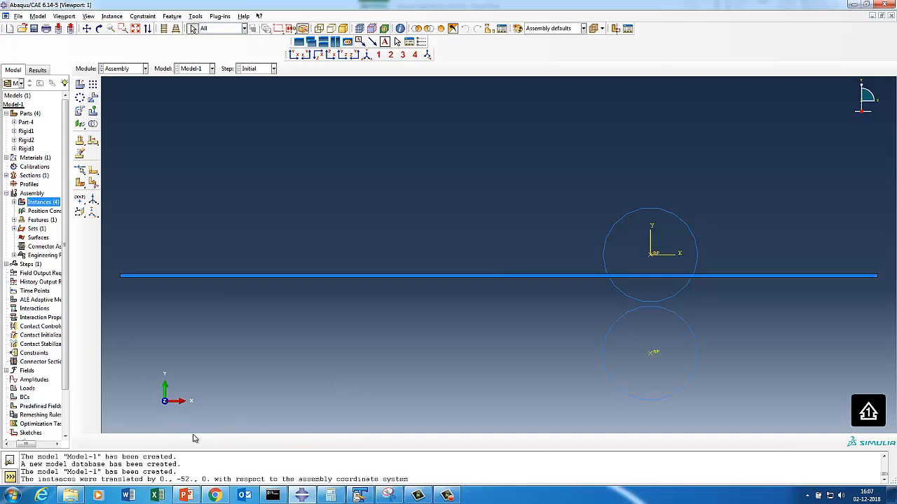
- Translate the lower roller instance Rigid2-1 from the origin by the vector 40,0
click(92, 97)
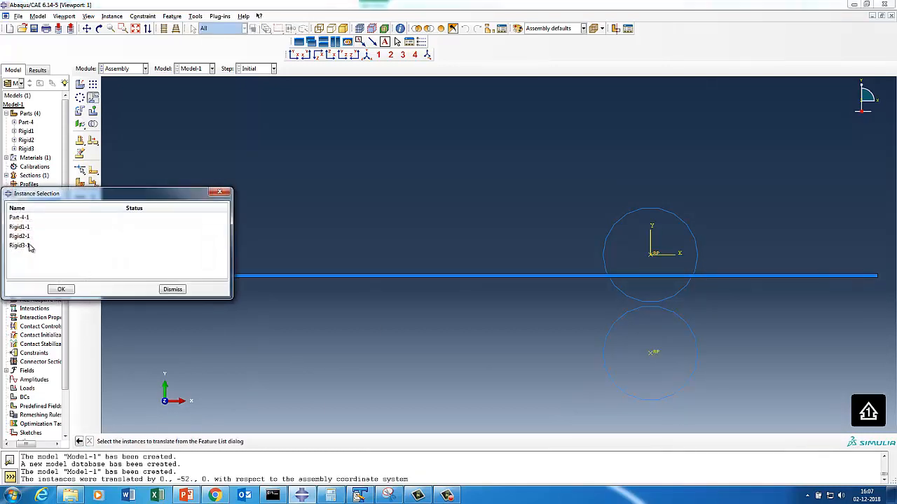
click(31, 246)
click(21, 237)
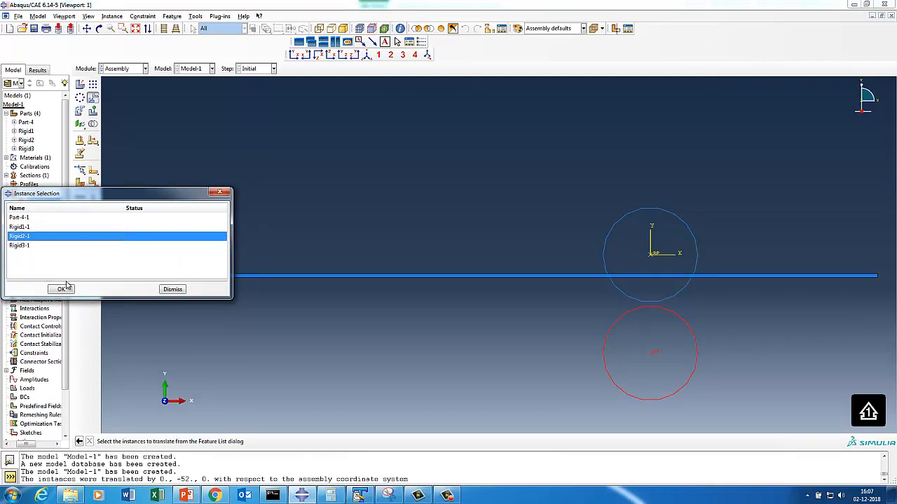
click(61, 289)
key(Return)
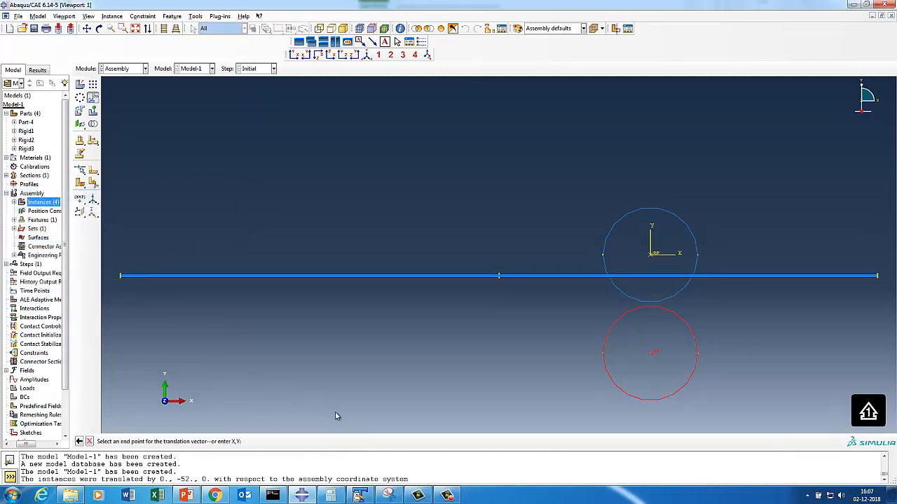
text(40,0)
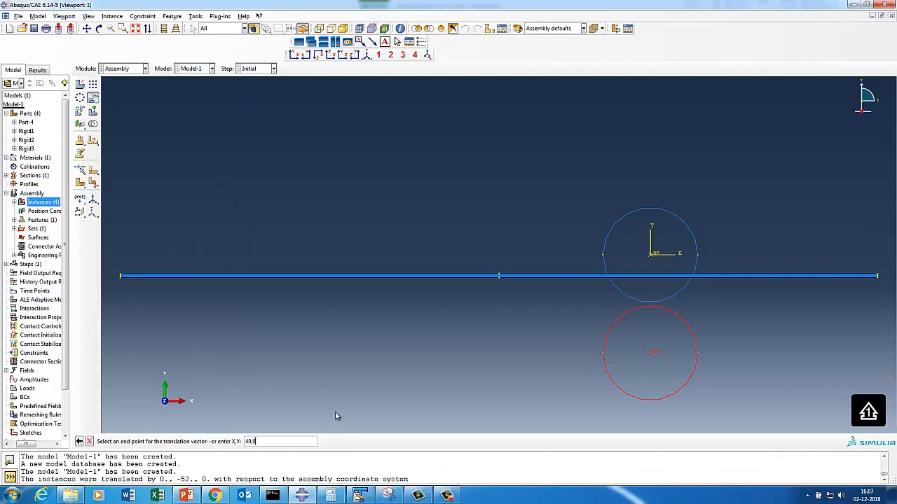
key(Return)
click(155, 441)
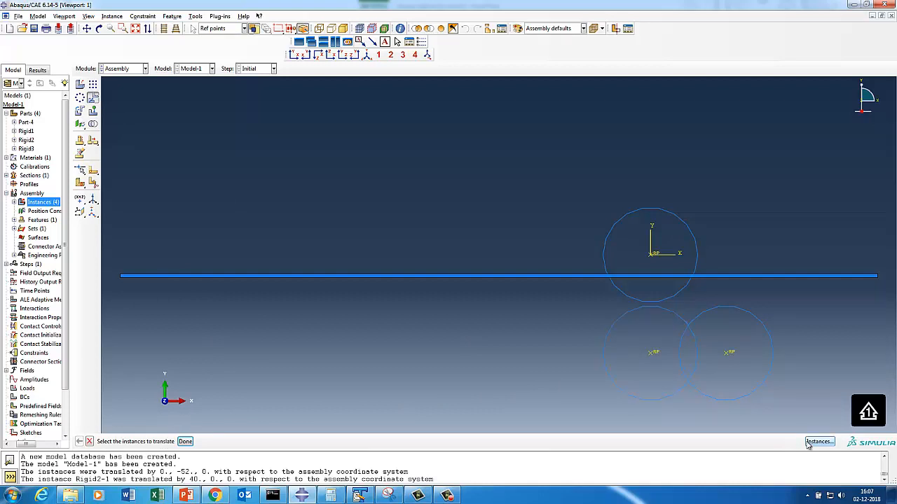
- Translate the lower roller instance Rigid3-1 from the origin by the vector -40,0
click(618, 391)
click(186, 442)
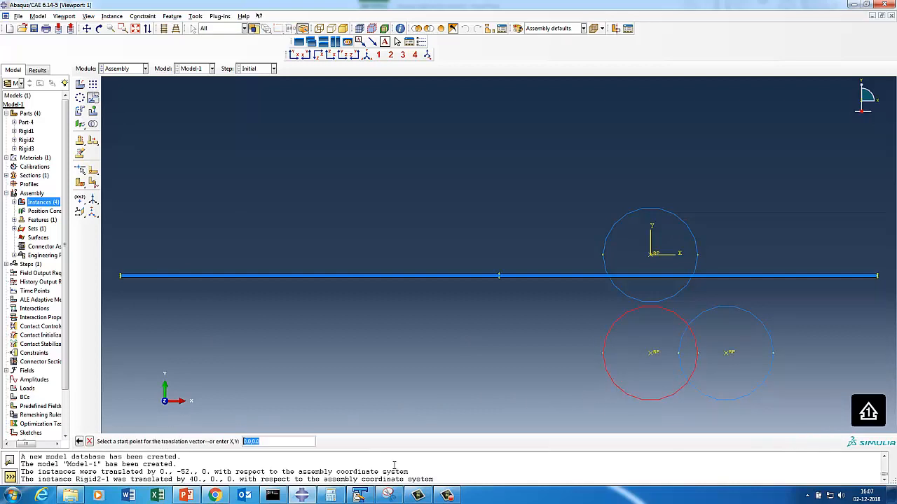
key(Return)
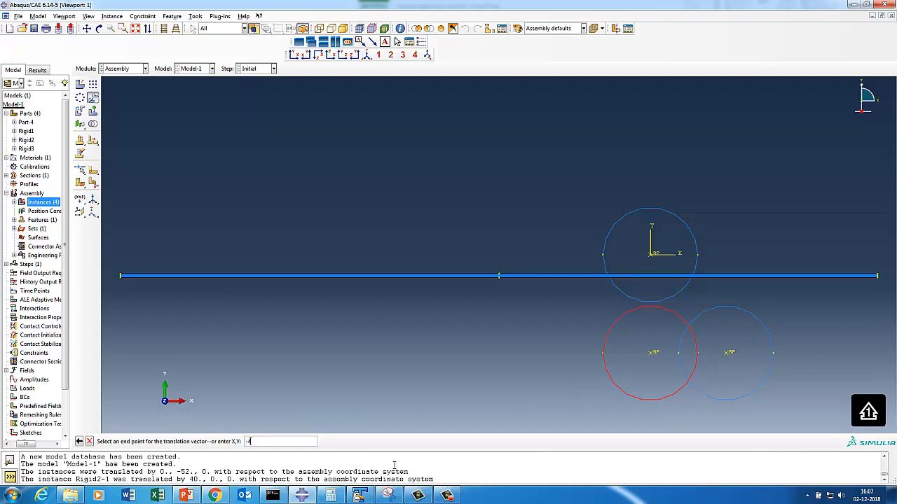
key(Return)
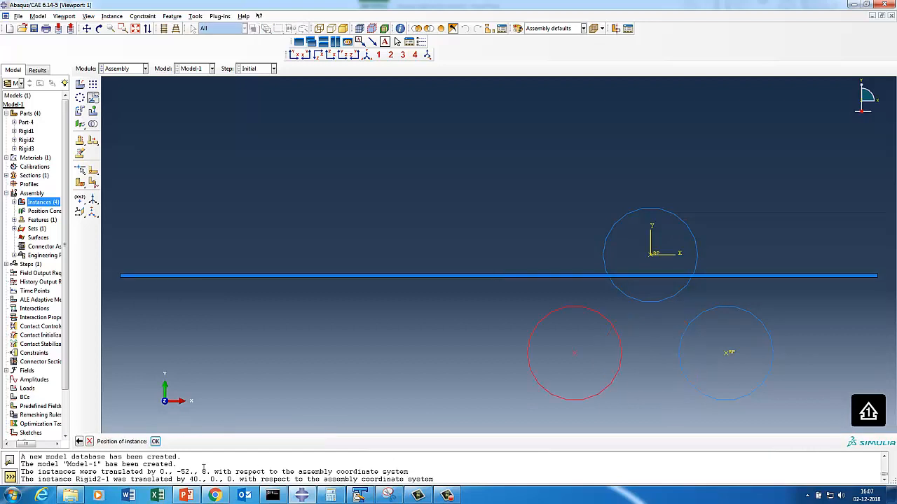
click(155, 442)
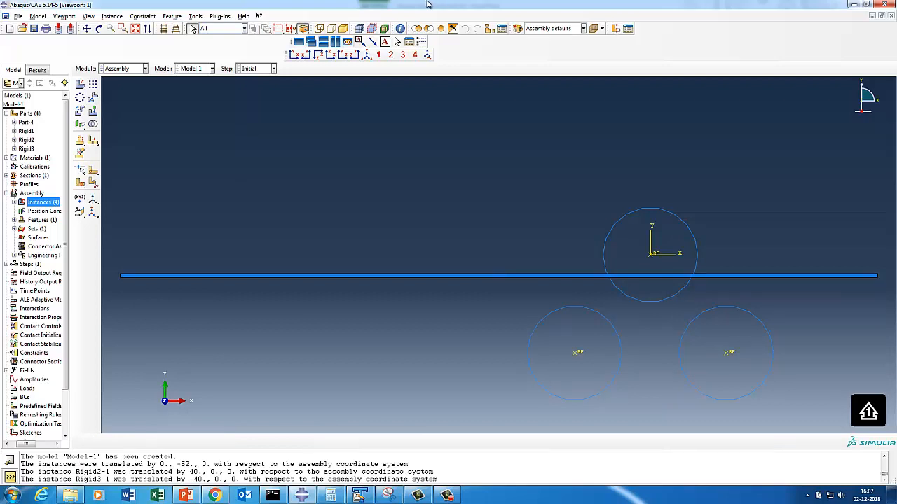
- Translate the strip Part-4-1 so its right end point meets the reference point of the lower roller Rigid2-1
click(92, 97)
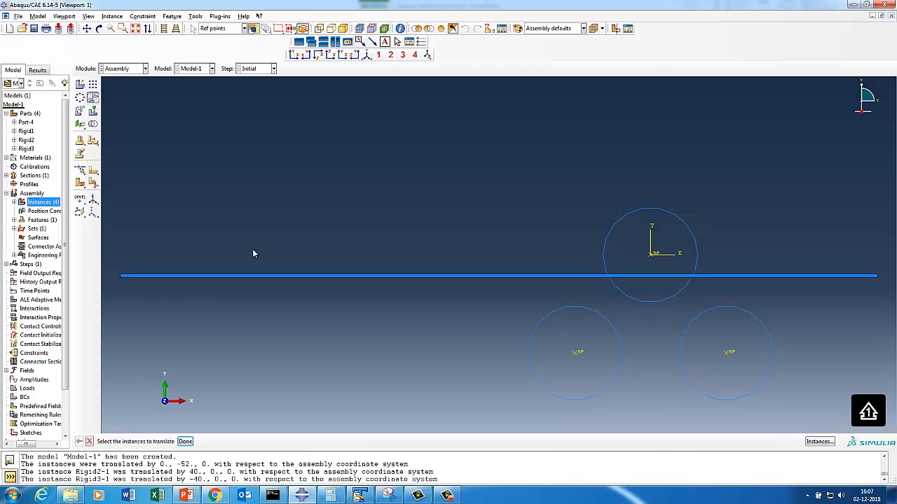
click(284, 277)
click(185, 441)
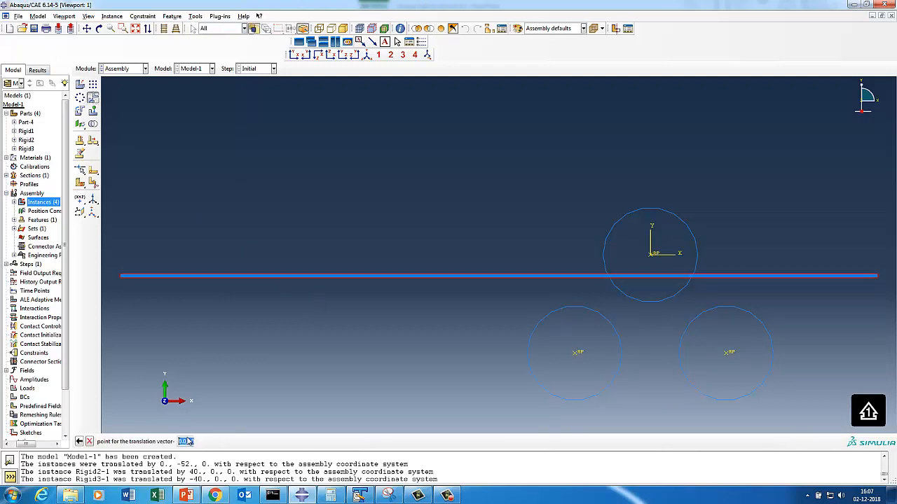
click(877, 277)
click(727, 357)
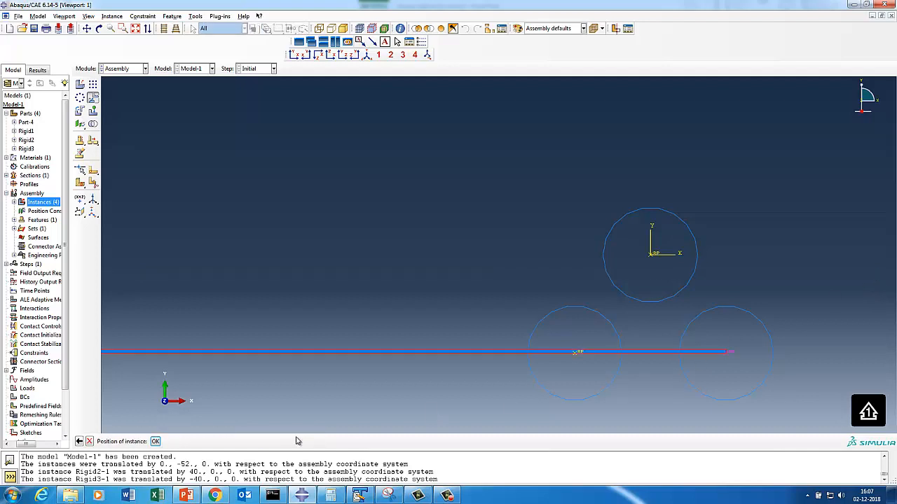
click(155, 442)
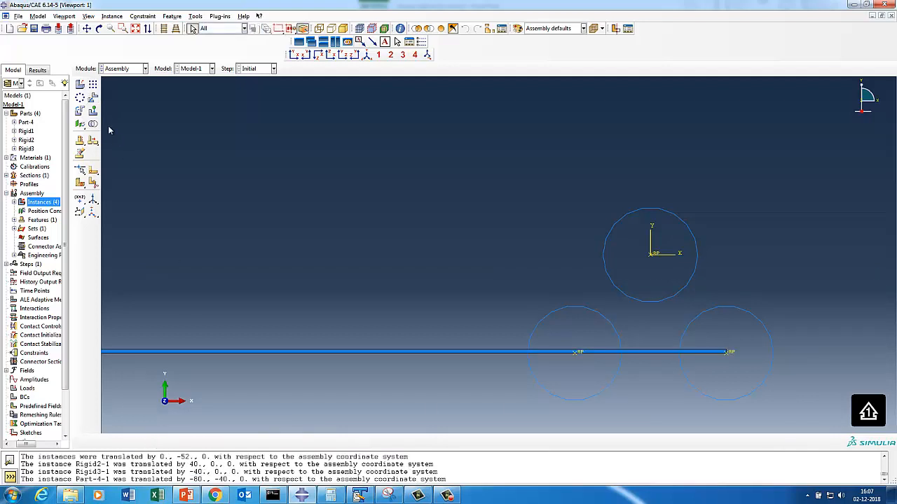
- Translate the strip Part-4-1 upward by the vector 0,25 to sit between the upper and lower rollers
click(93, 98)
click(247, 353)
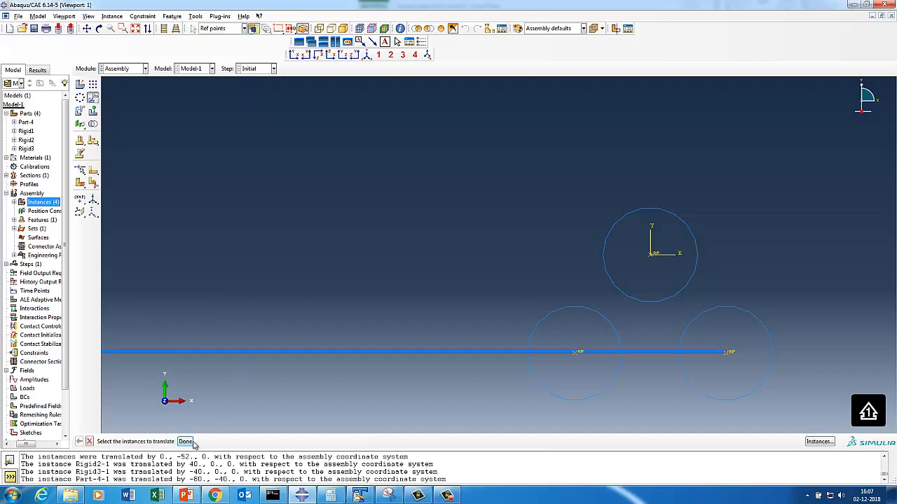
click(188, 442)
key(Return)
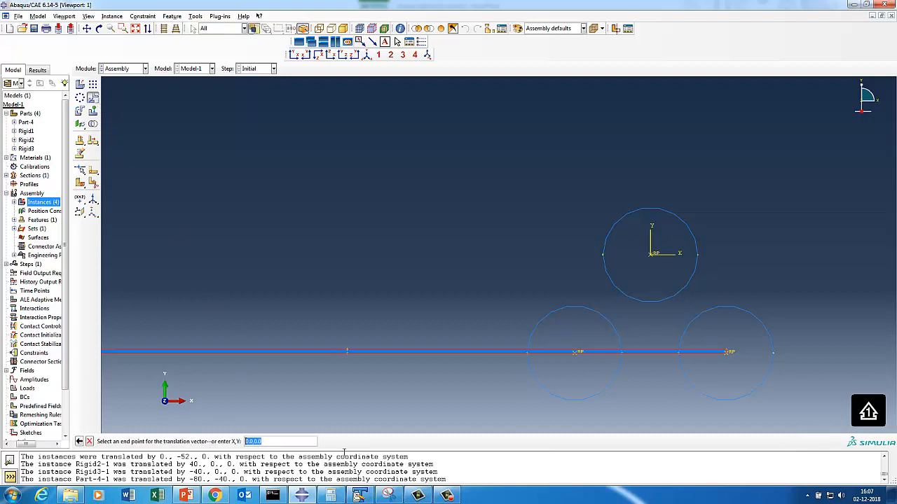
text(0,25)
key(Return)
click(157, 441)
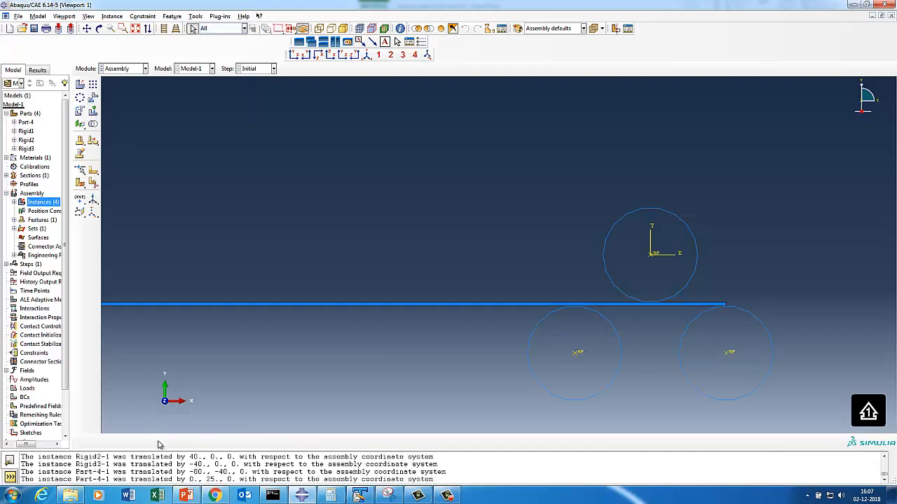
- Translate the strip Part-4-1 horizontally by the vector 35,0 so its end extends past the lower roller Rigid2-1
click(162, 304)
click(185, 441)
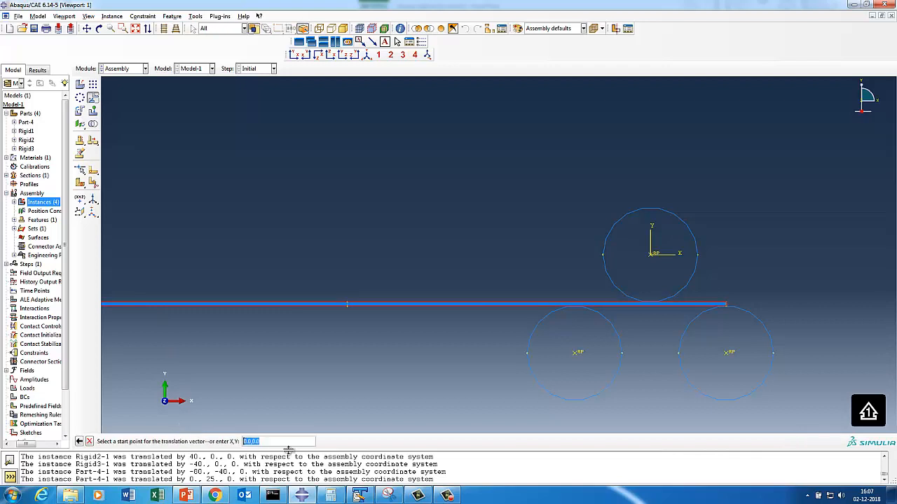
key(Return)
text(35)
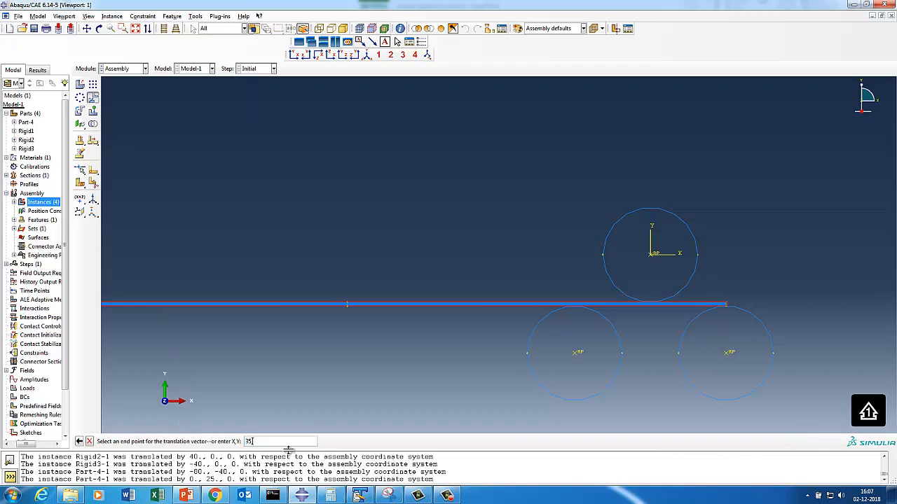
text(,0)
key(Return)
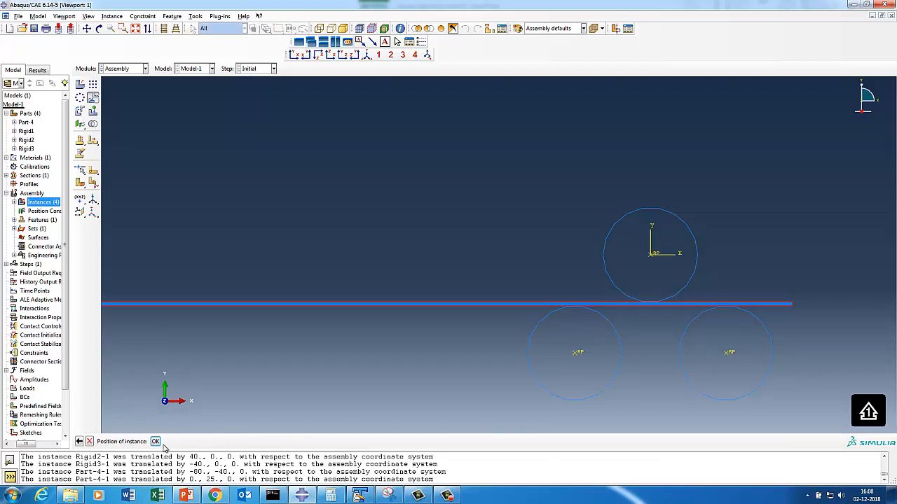
click(159, 443)
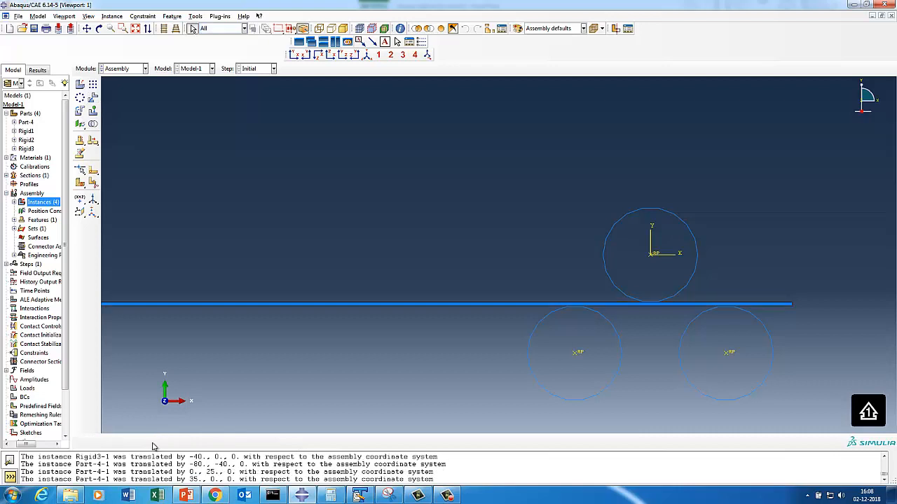
- Start creating an analysis step named Bending after the Initial step
click(123, 28)
drag(522, 199, 853, 452)
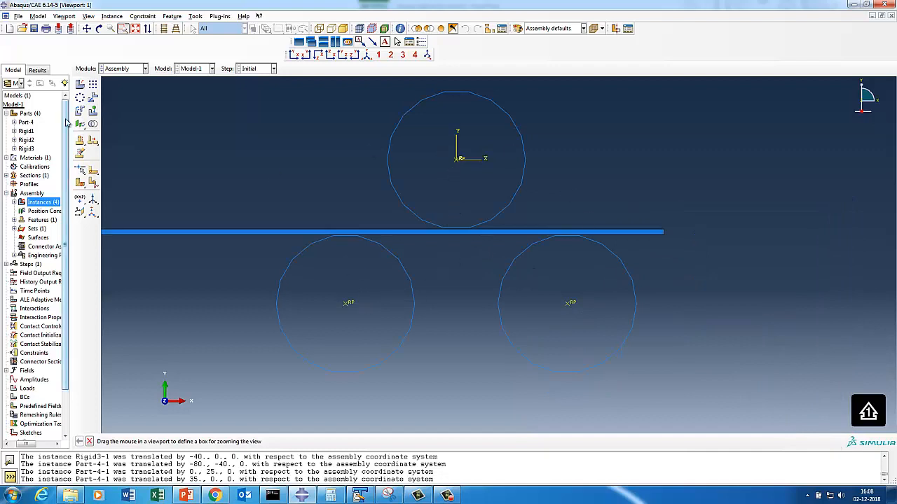
click(117, 69)
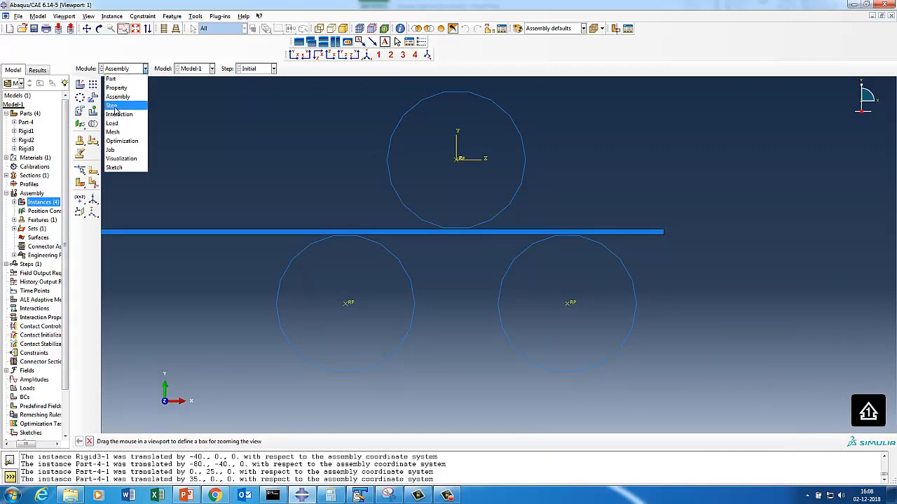
click(112, 105)
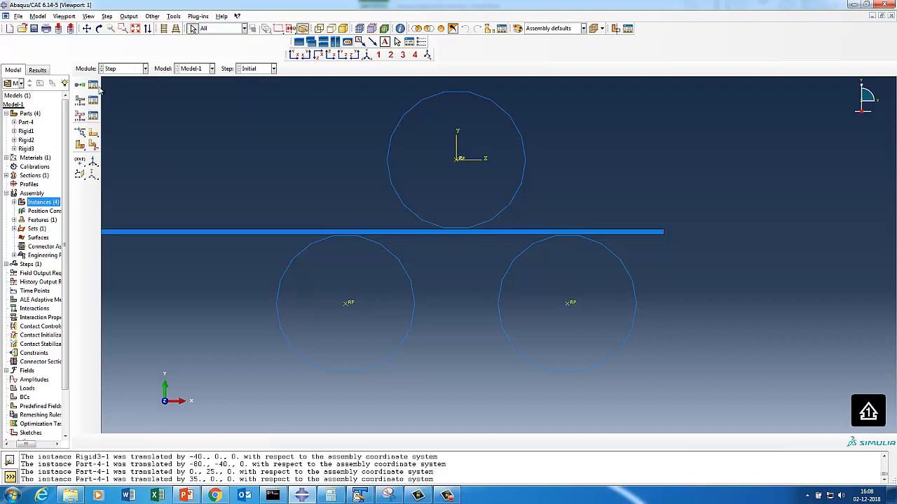
click(93, 84)
click(21, 218)
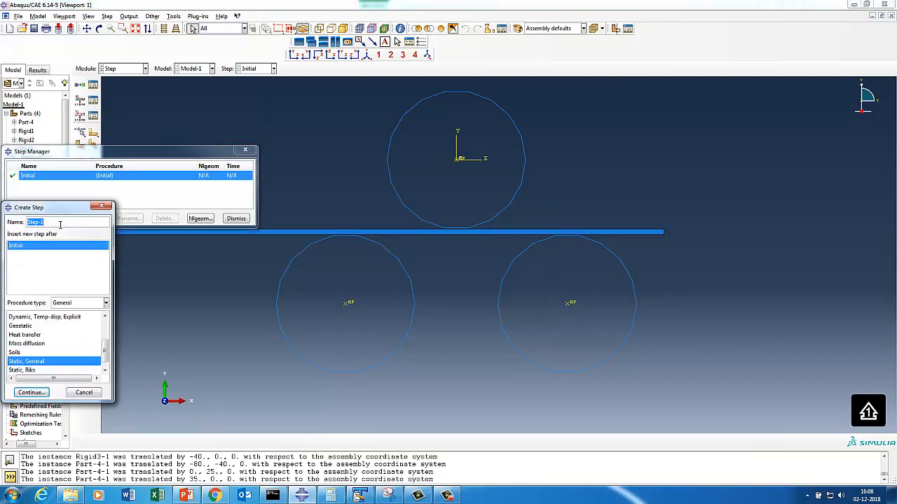
text(B)
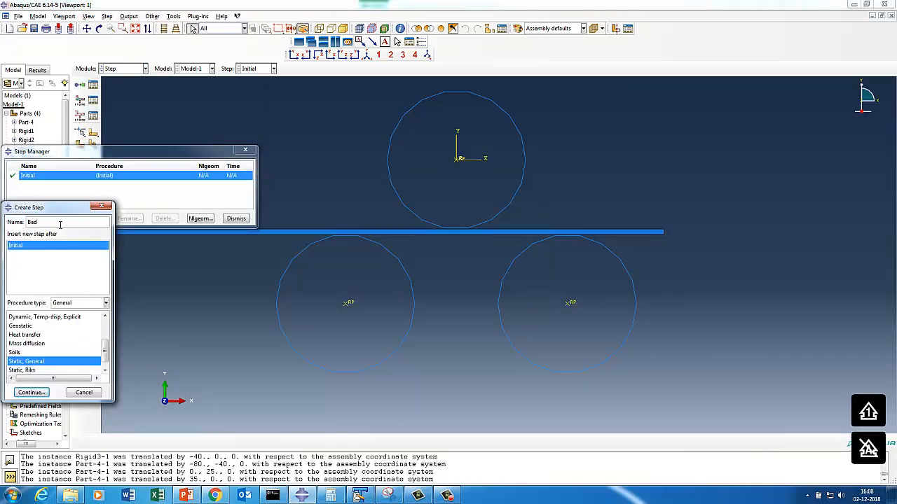
text(endging)
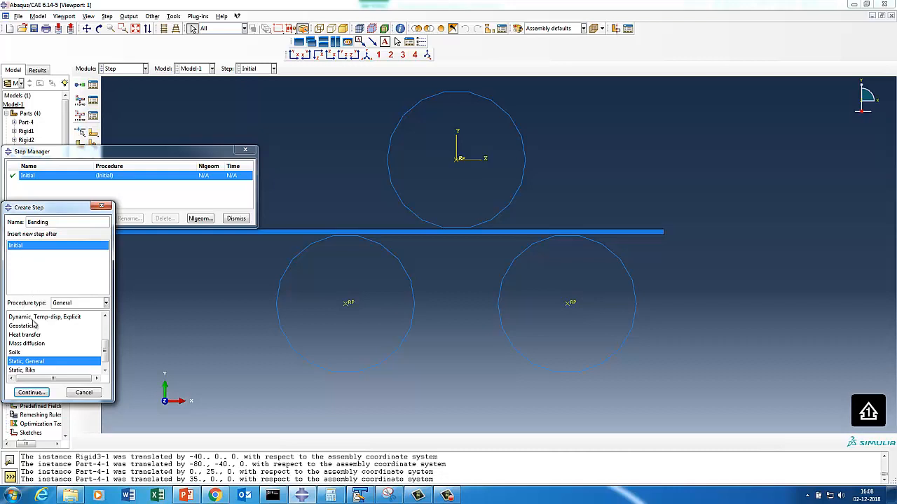
- Make the Bending step a Dynamic, Explicit procedure with a time period of 0.375
click(106, 334)
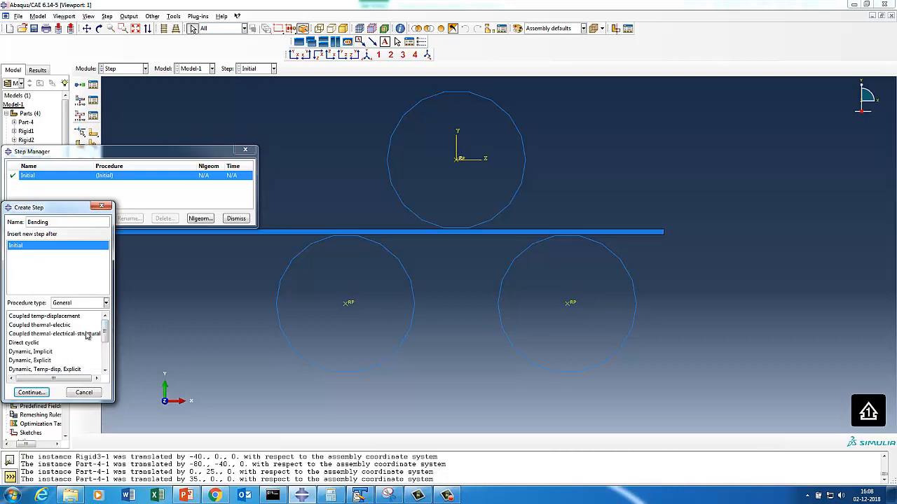
click(46, 361)
click(31, 393)
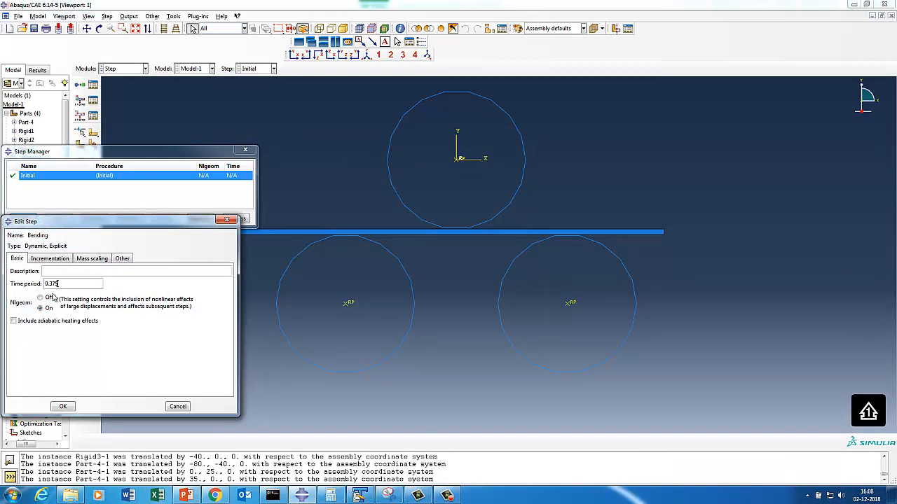
click(62, 408)
click(238, 219)
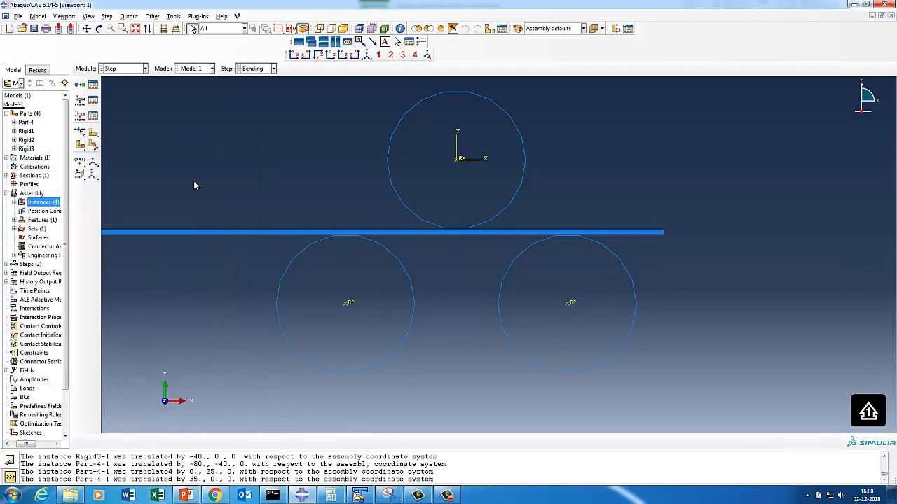
- Create a contact interaction property with "Hard" Contact normal behavior
click(123, 68)
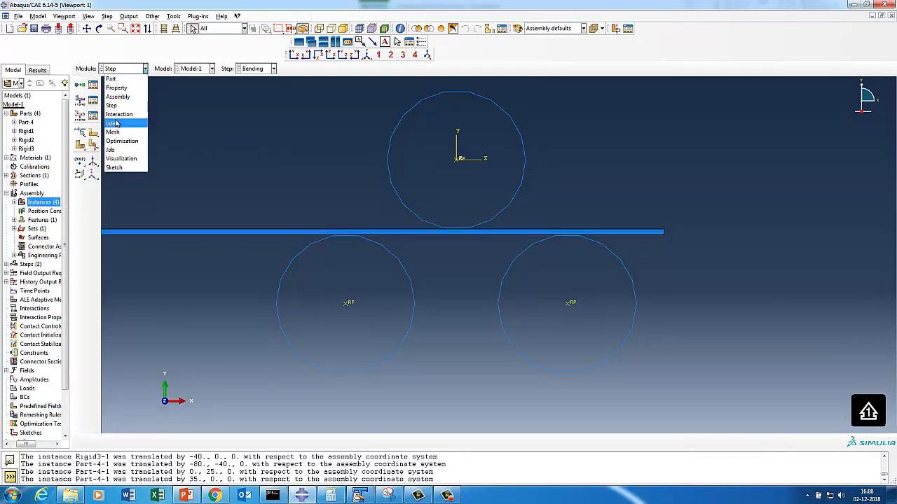
click(118, 116)
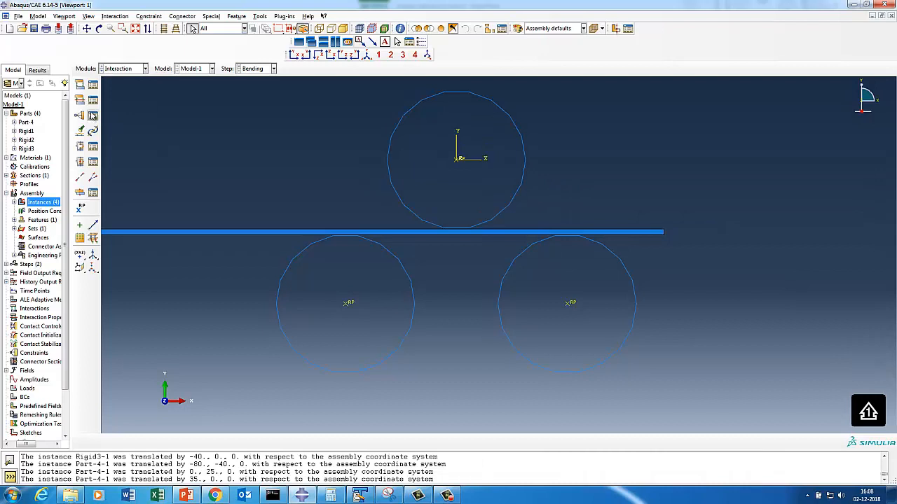
click(94, 100)
click(23, 372)
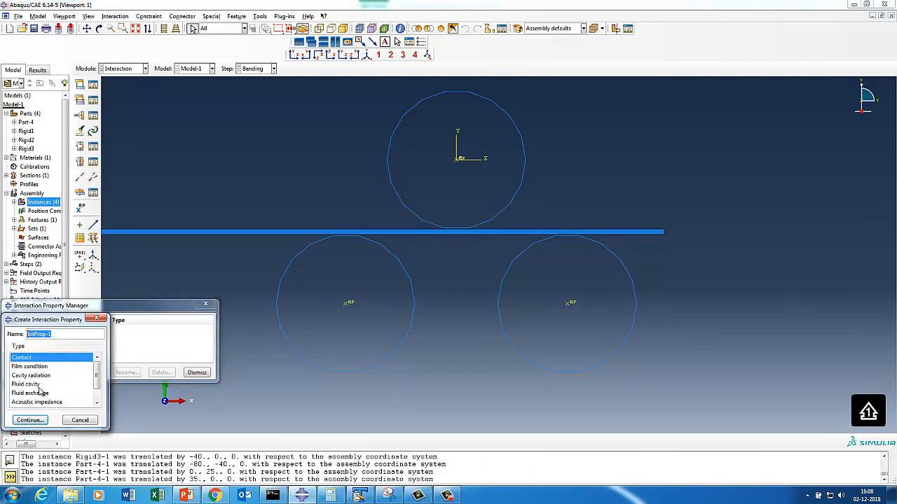
click(30, 419)
click(28, 139)
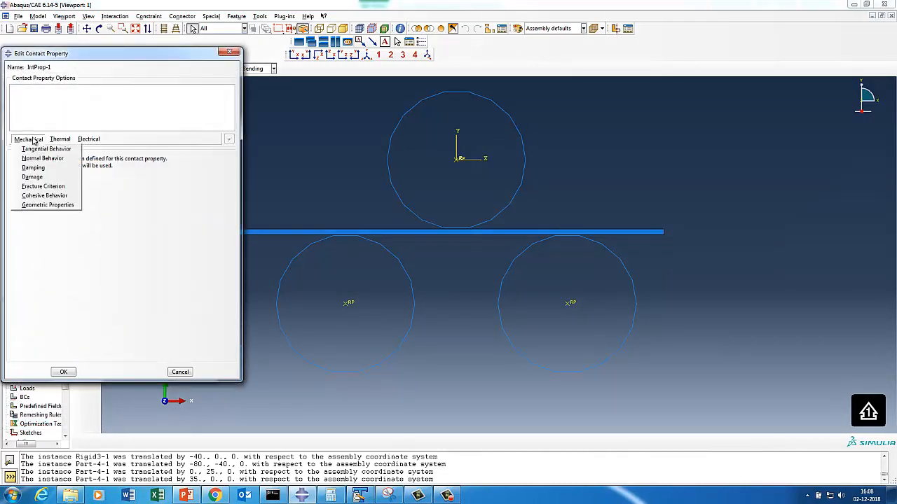
click(33, 159)
- Add tangential behavior with the Penalty friction formulation and a friction coefficient of 0.3 to the contact property
click(28, 139)
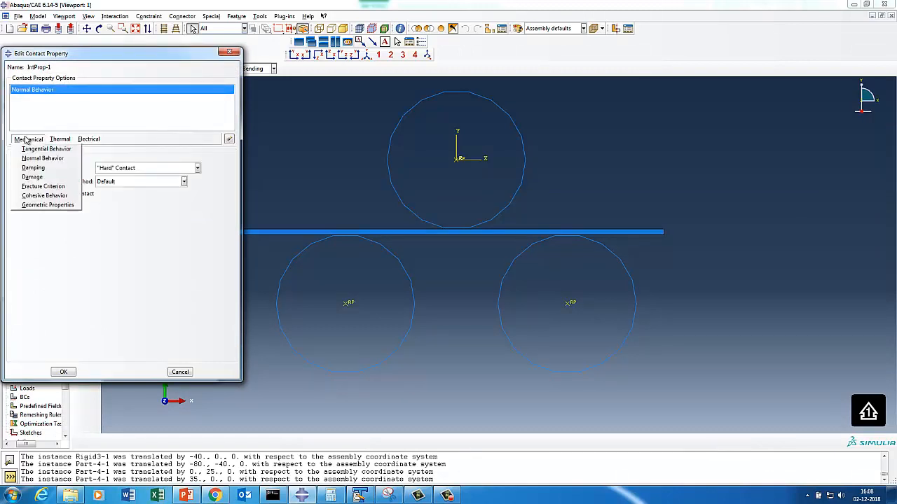
click(39, 149)
click(87, 168)
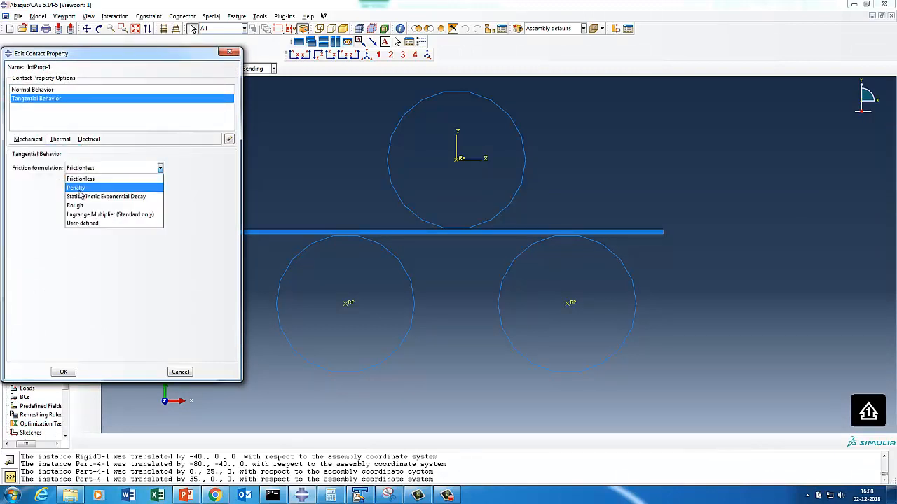
click(83, 176)
click(43, 266)
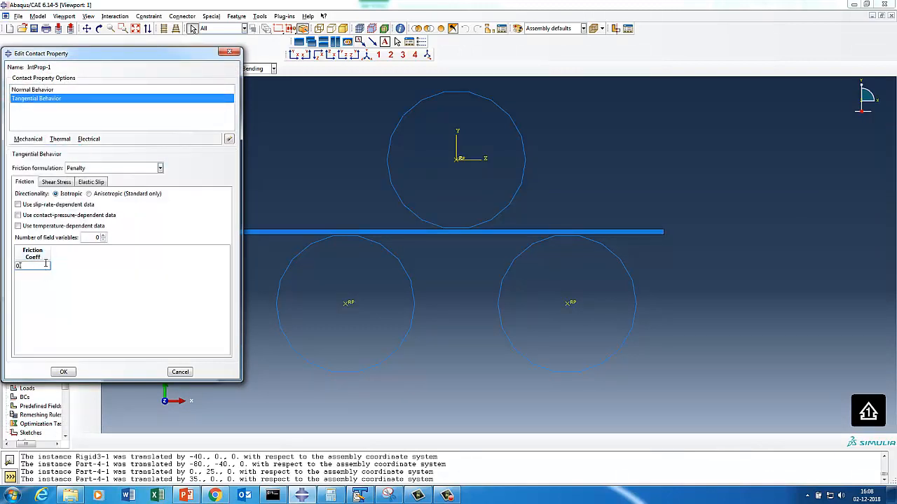
text(0.3)
click(63, 372)
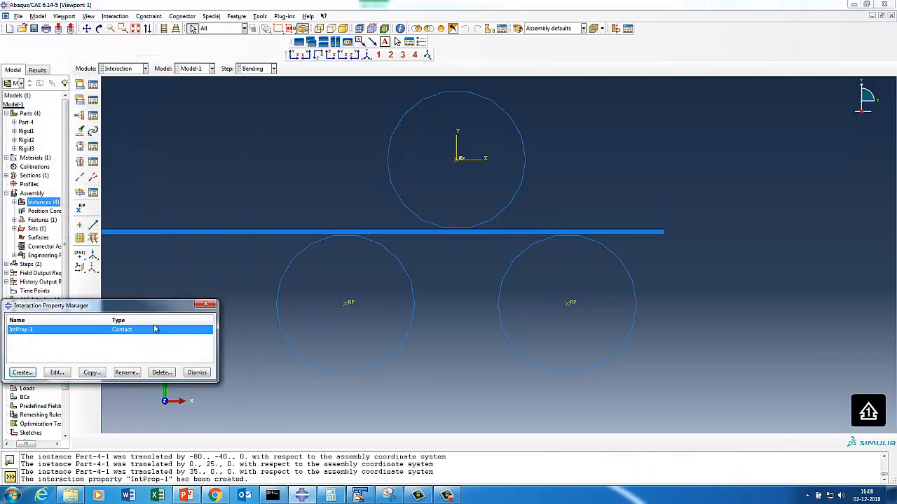
click(197, 372)
- Create a surface-to-surface Explicit contact in the Bending step between the upper roller's outer side and the strip's top edge, using IntProp-1
click(93, 84)
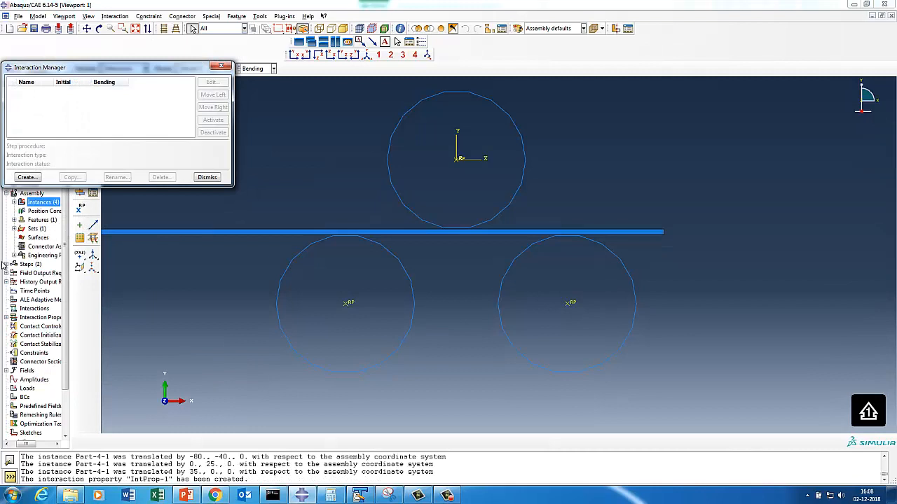
click(28, 177)
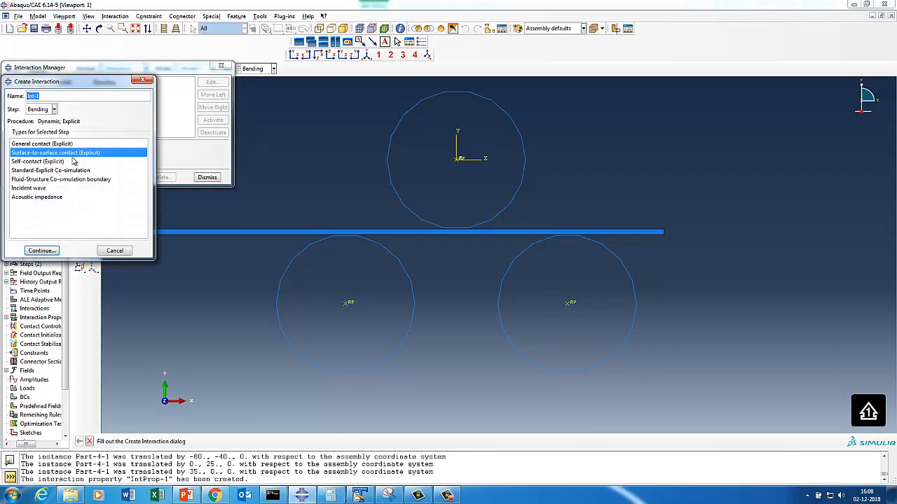
click(40, 250)
click(395, 191)
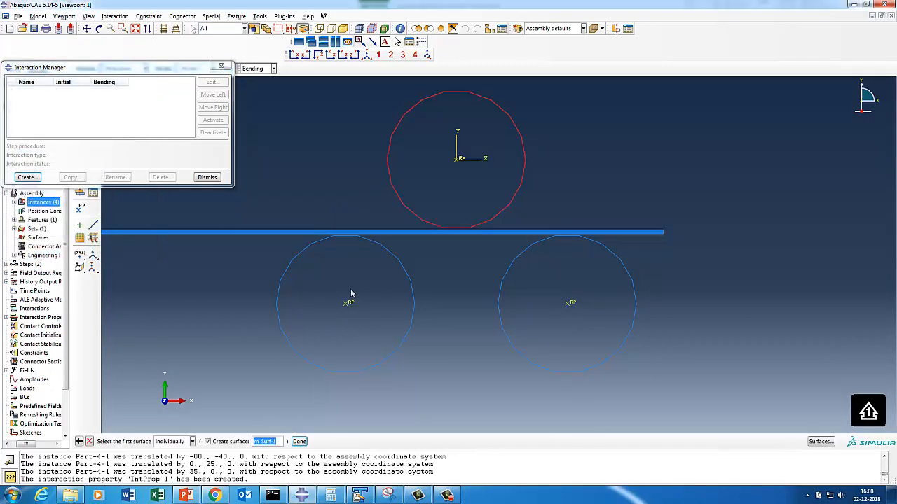
click(299, 442)
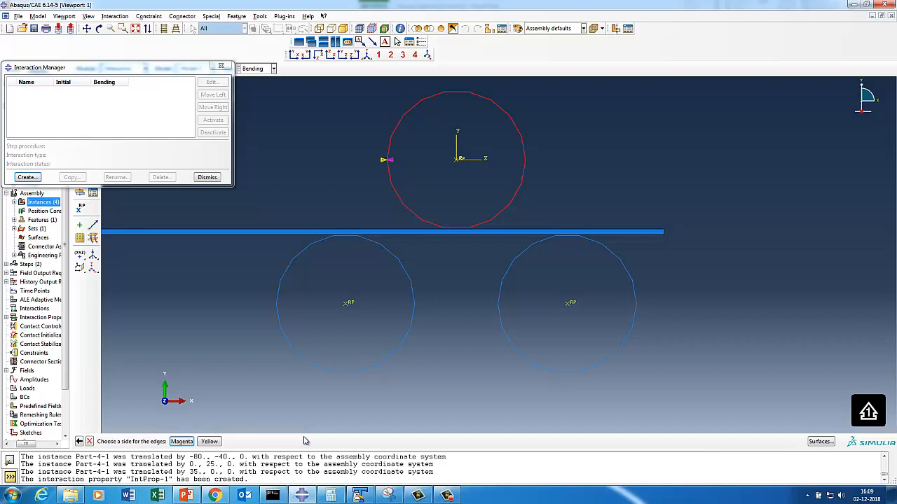
click(209, 441)
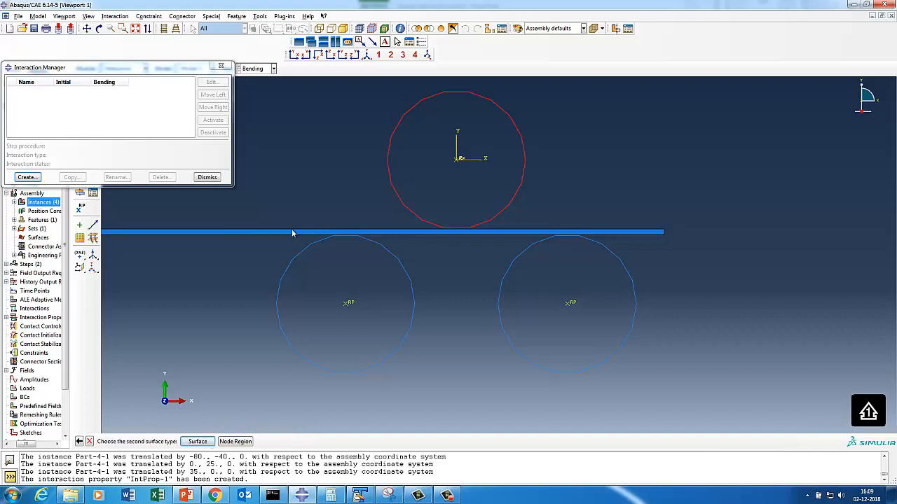
click(198, 441)
click(241, 230)
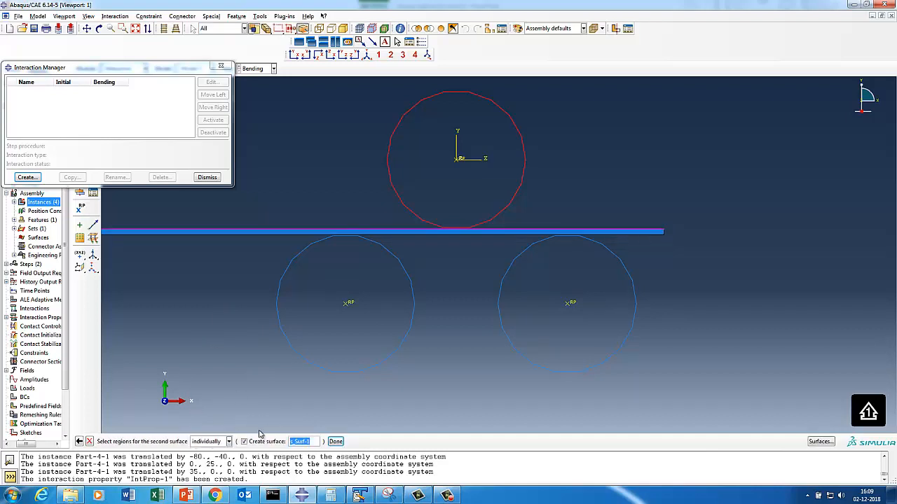
click(335, 442)
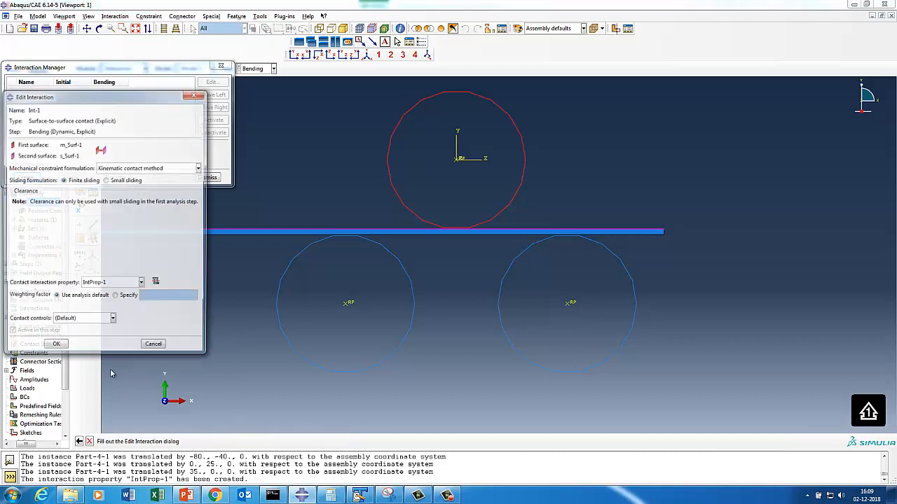
click(56, 343)
- Create a surface-to-surface Explicit contact in the Bending step between the lower-left roller's outer side and the strip's bottom edge, using IntProp-1
click(28, 177)
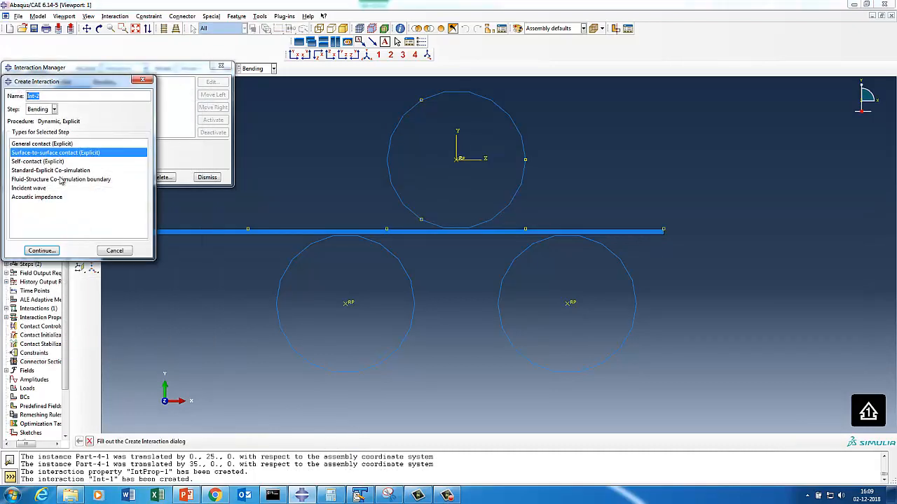
click(35, 252)
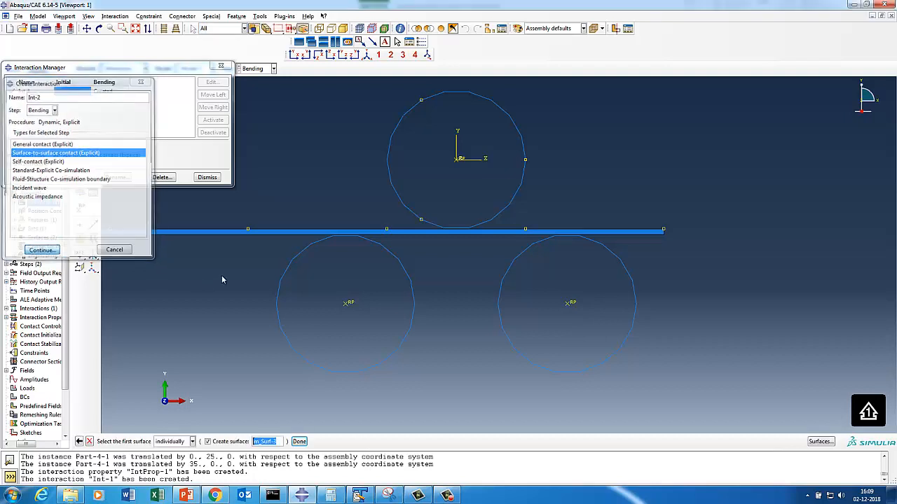
click(287, 288)
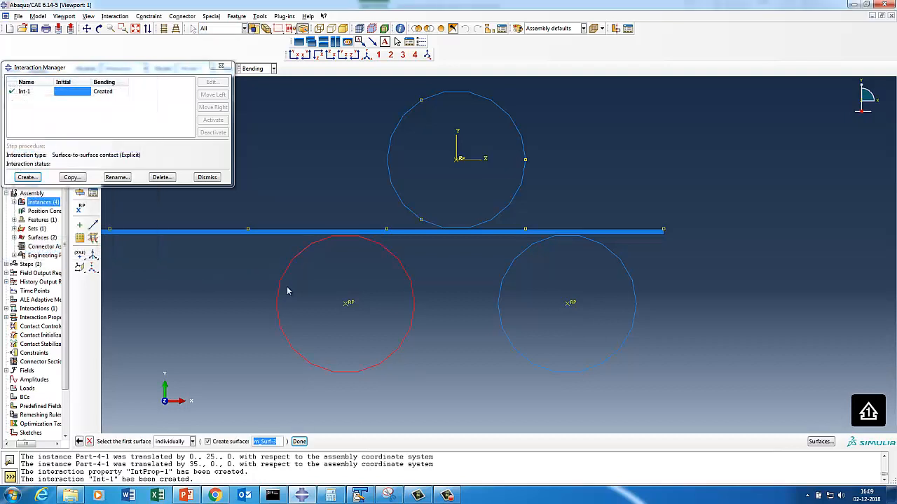
click(299, 441)
click(214, 441)
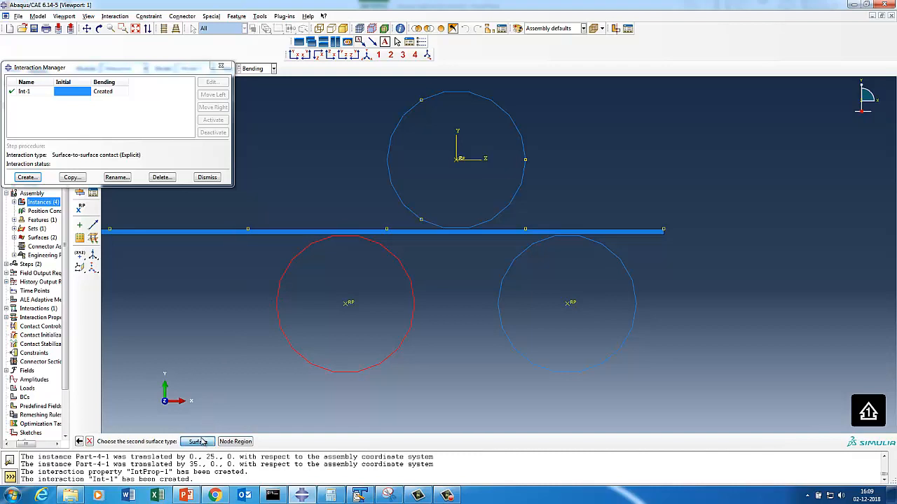
click(199, 442)
click(208, 234)
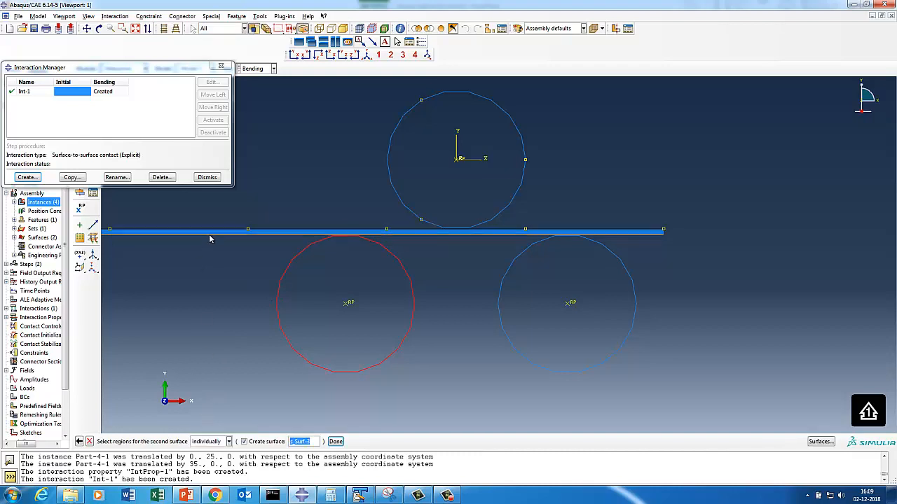
click(336, 441)
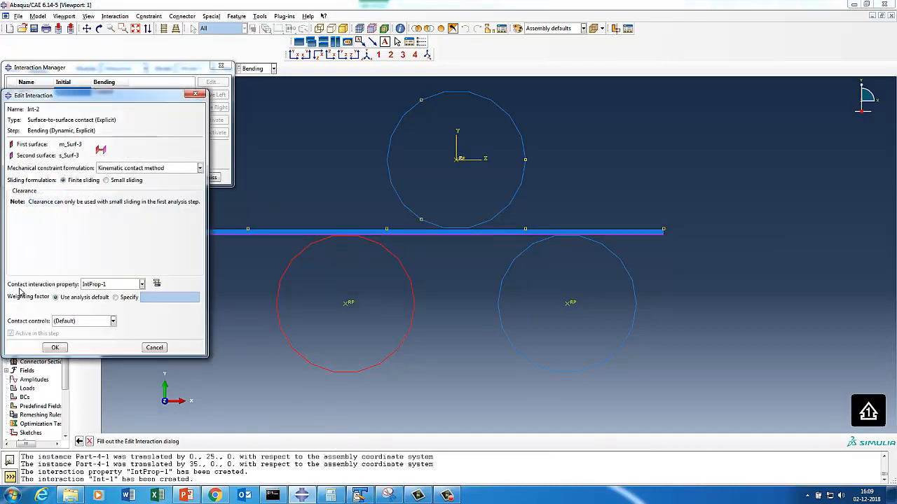
click(55, 348)
- Create a surface-to-surface Explicit contact in the Bending step between the lower-right roller's outer side and the strip's bottom edge
click(31, 179)
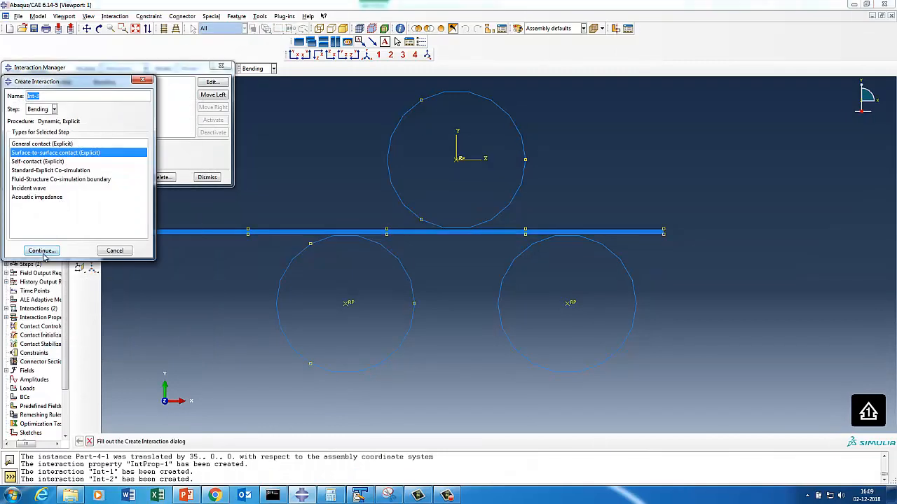
click(42, 251)
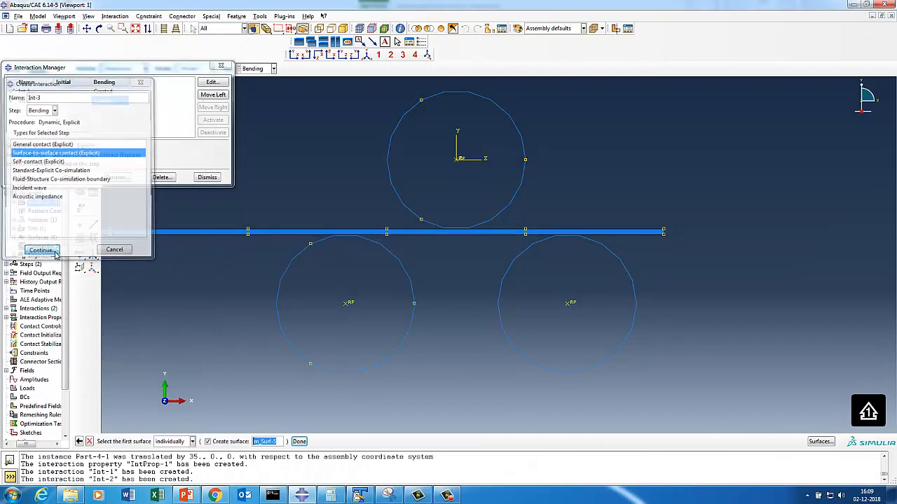
click(511, 346)
click(299, 442)
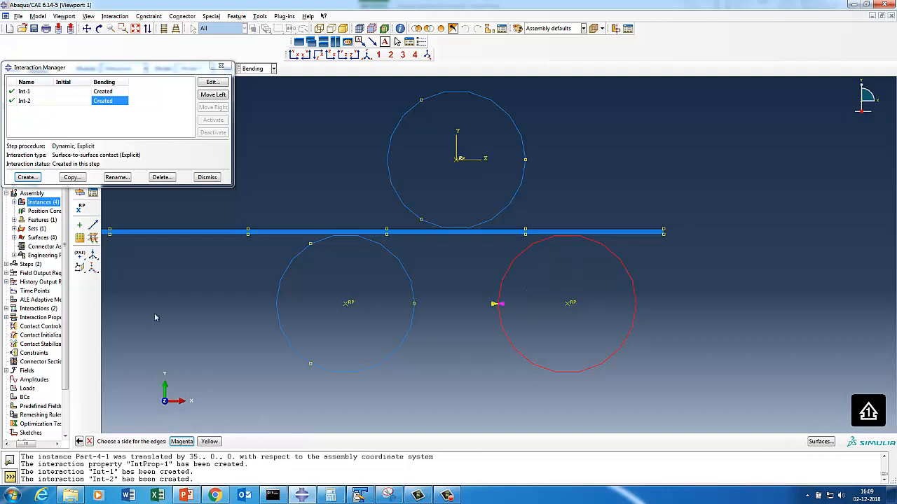
click(209, 442)
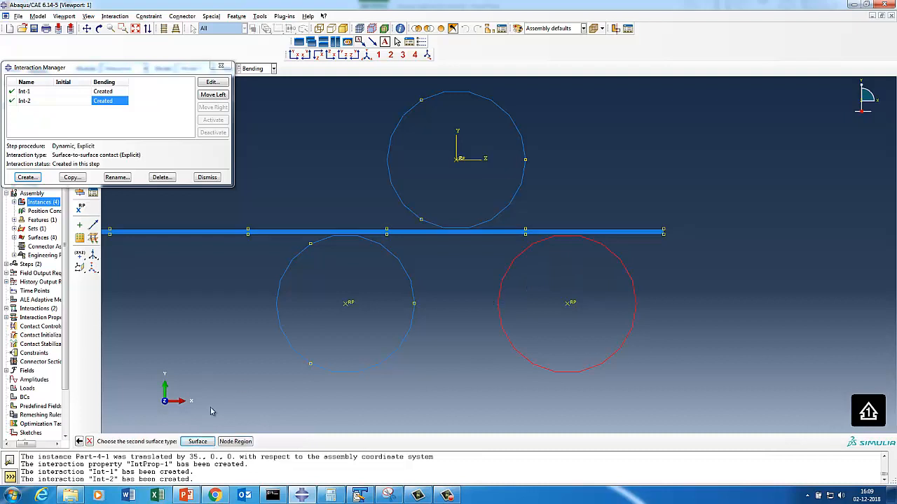
click(197, 441)
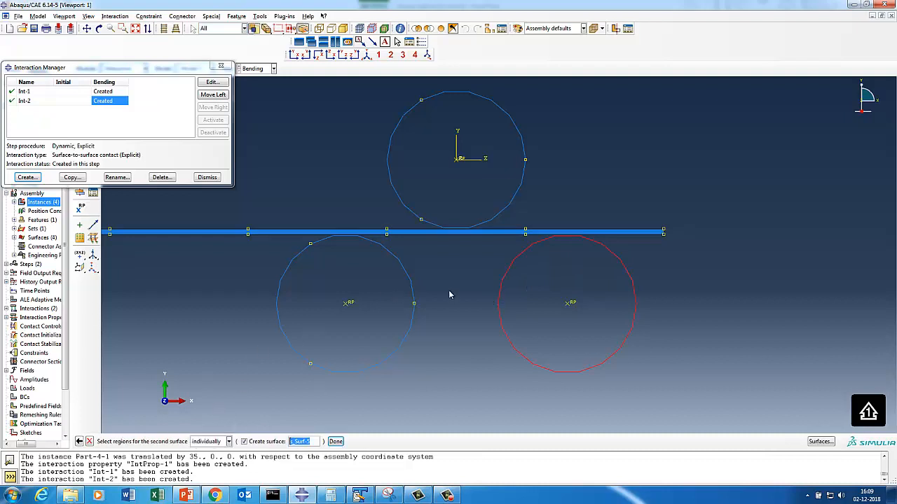
click(439, 235)
click(336, 442)
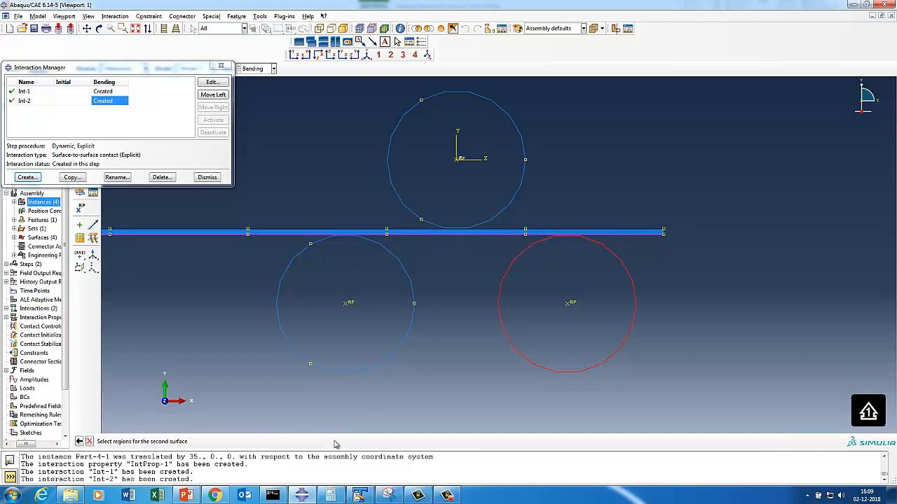
click(56, 348)
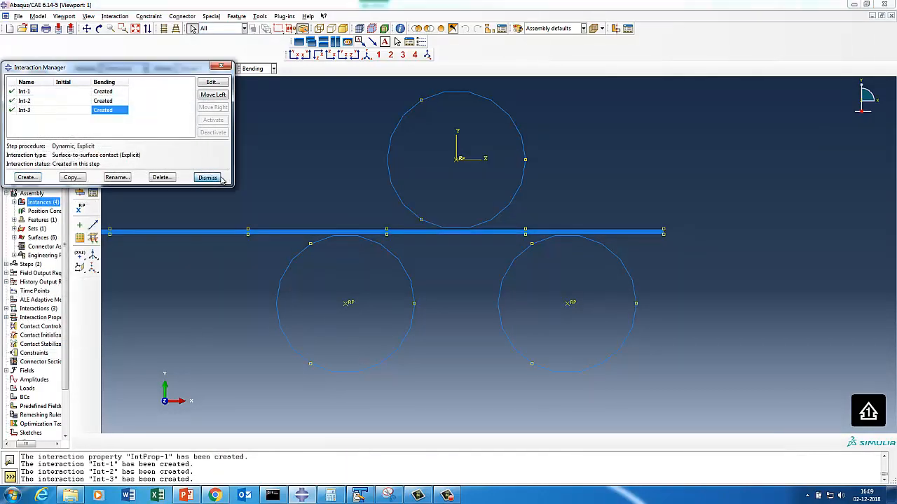
click(209, 177)
click(136, 28)
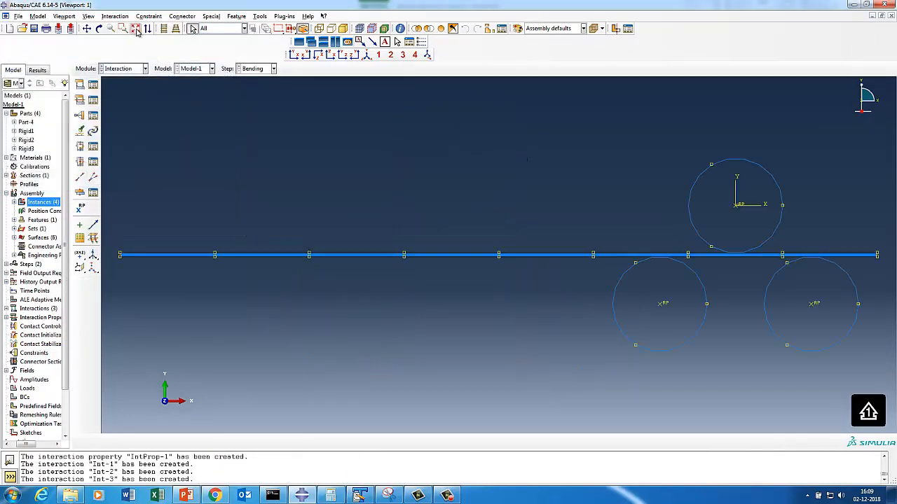
- Define a Displacement/Rotation boundary condition in the Bending step on the upper roller's reference point with U1 0, U2 -18 and UR3 0
click(140, 68)
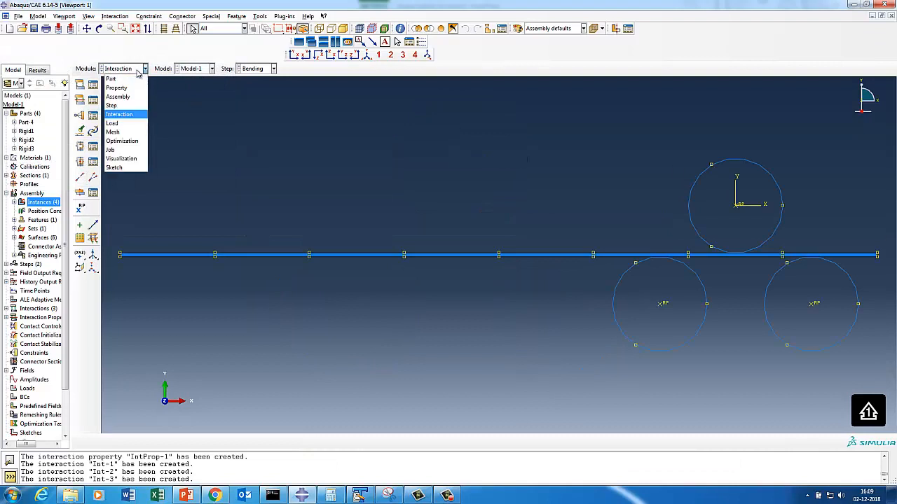
click(112, 105)
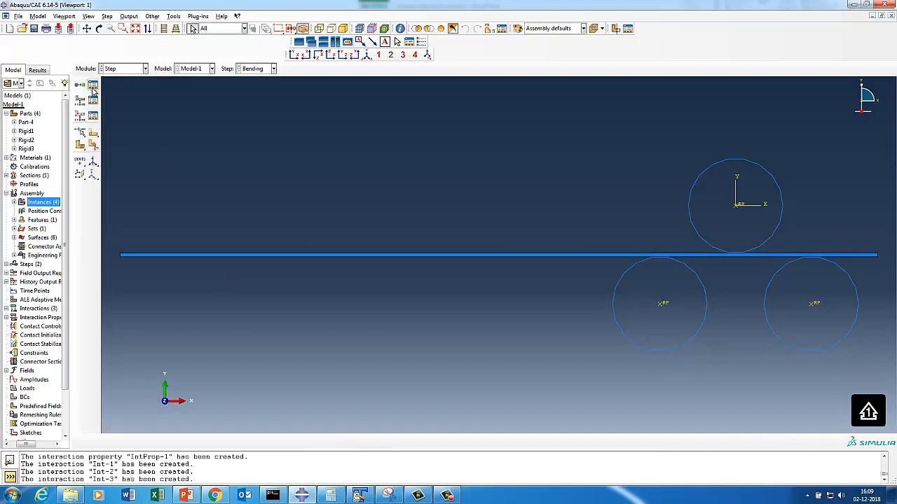
click(115, 68)
click(108, 129)
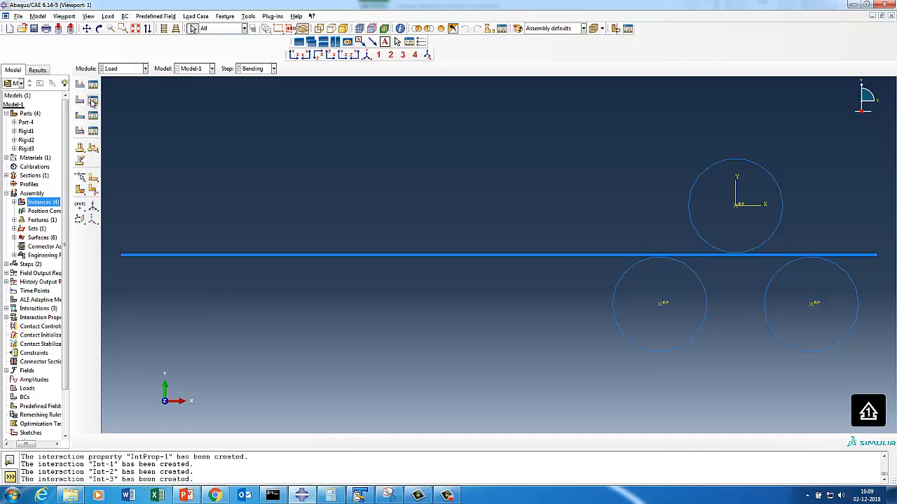
click(94, 100)
click(26, 346)
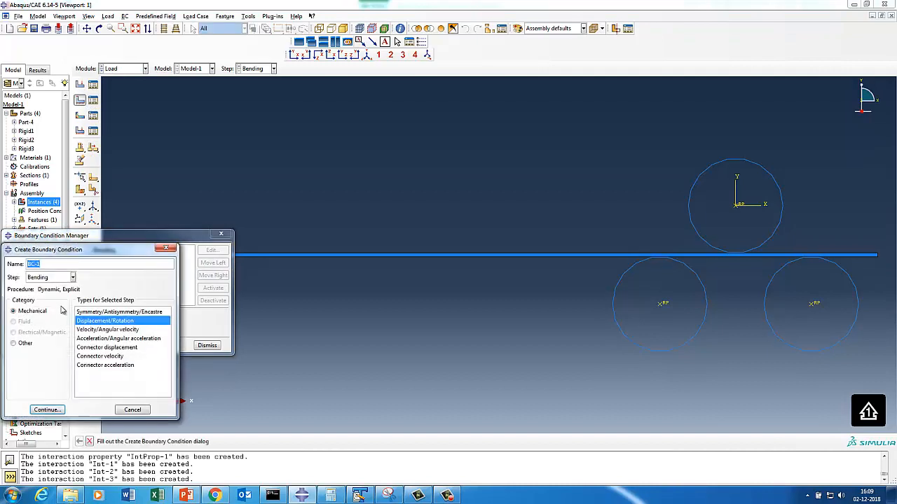
click(48, 409)
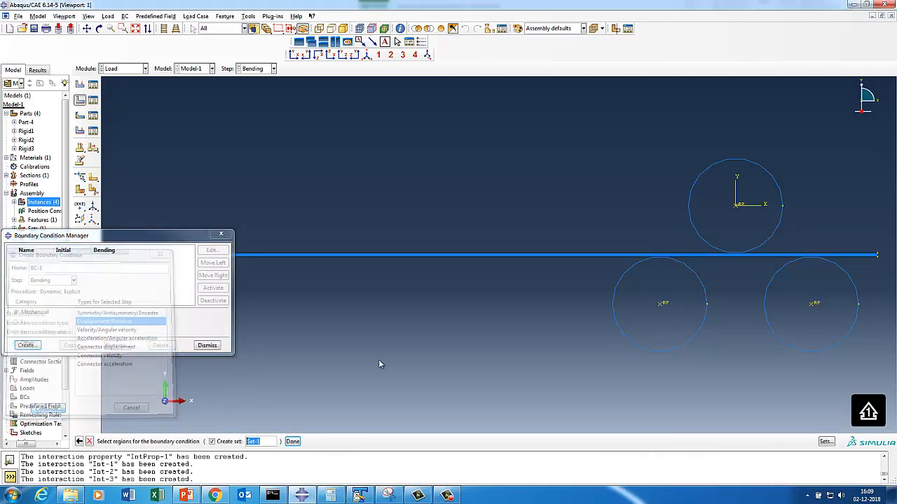
click(737, 208)
click(292, 441)
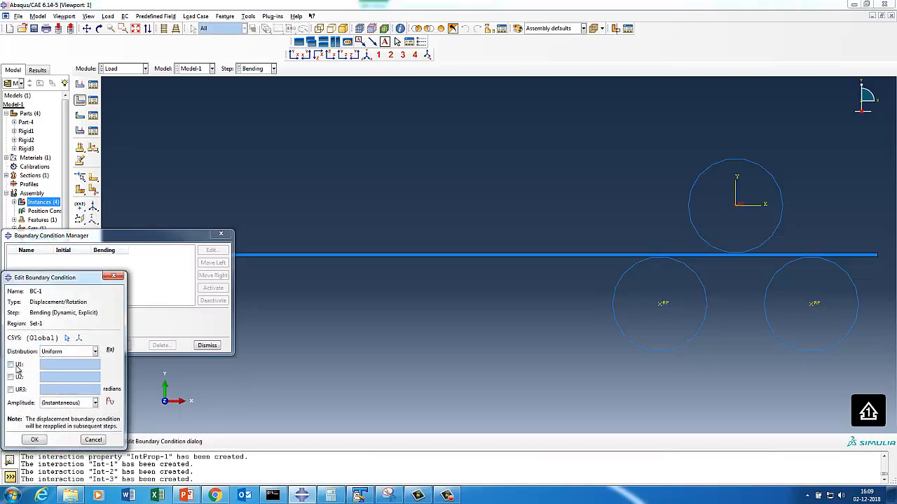
click(16, 365)
click(16, 377)
click(15, 389)
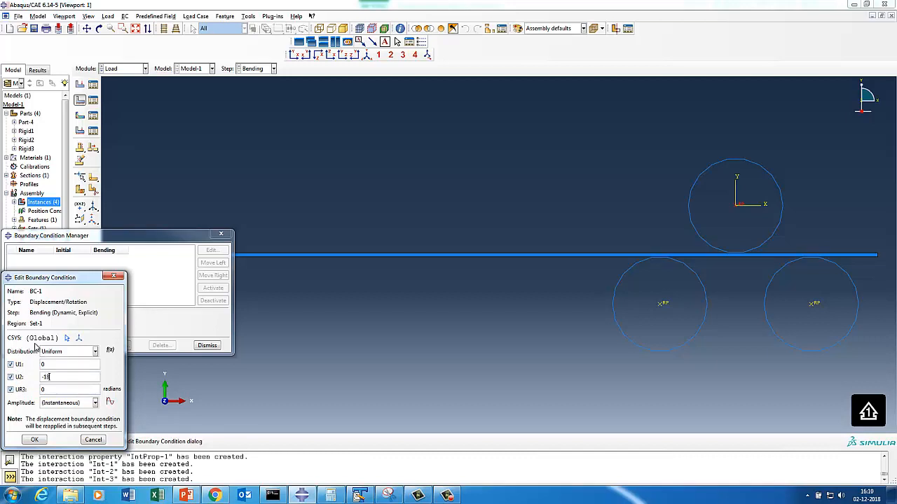
- Create a tabular amplitude Amp-1 with amplitude 0 at time 0 and amplitude 1 at time 0.375
click(111, 404)
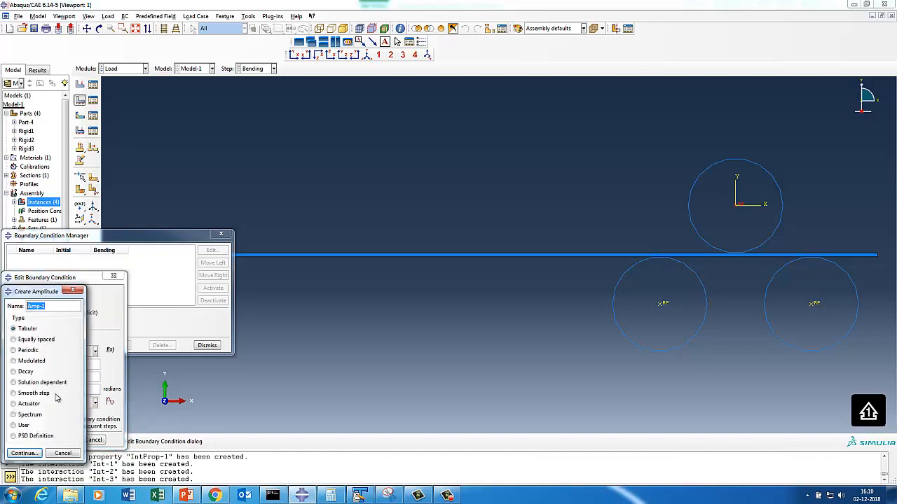
click(23, 453)
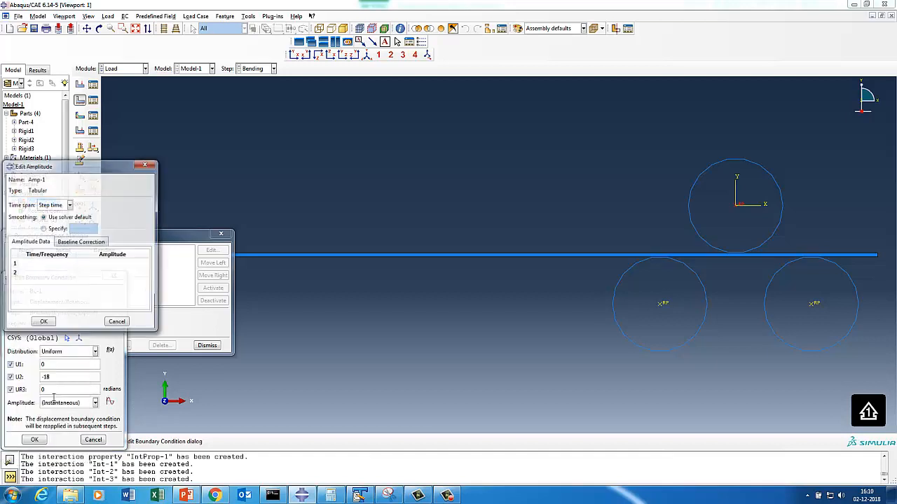
click(49, 264)
text(0)
key(Tab)
text(0)
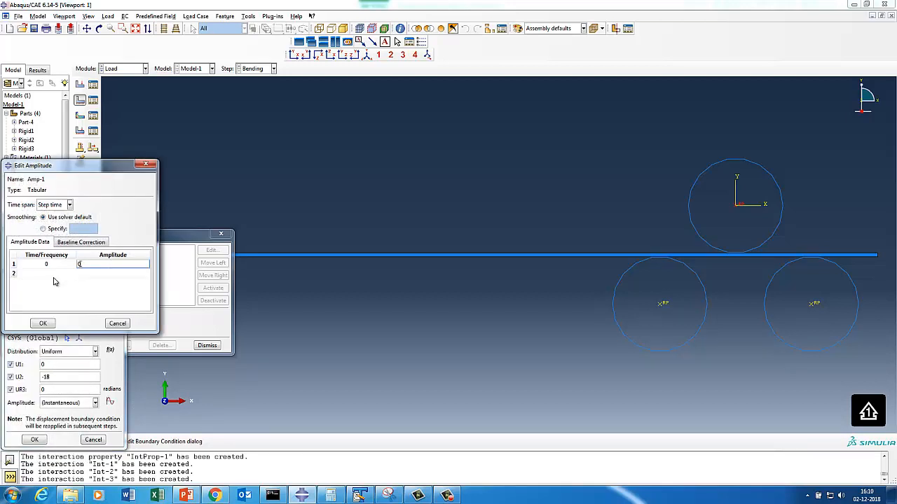
click(52, 274)
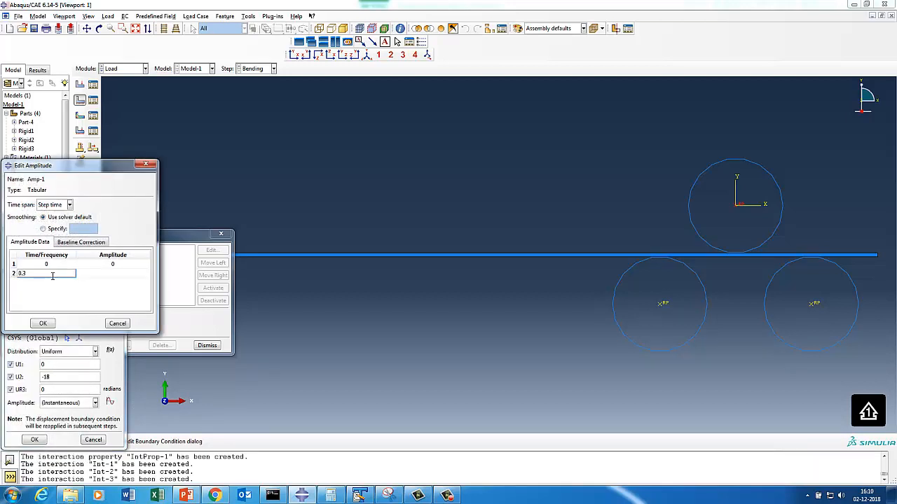
click(101, 274)
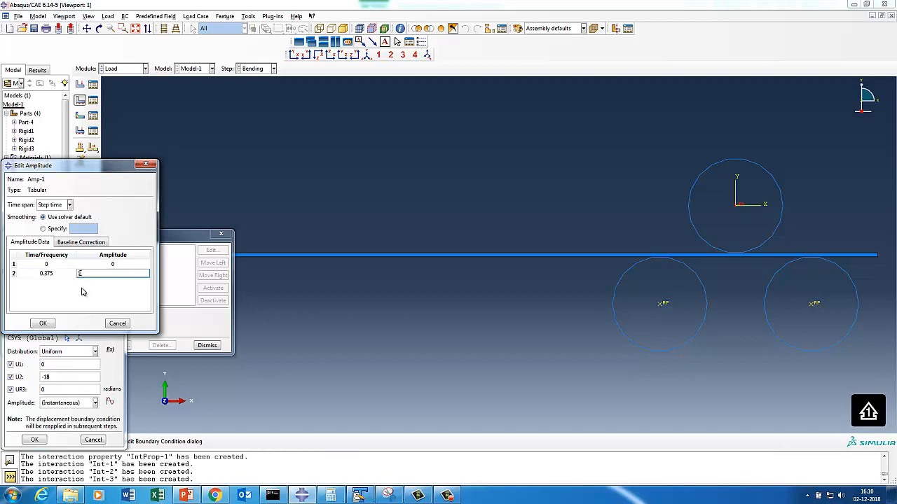
text(1)
click(43, 323)
- Assign amplitude Amp-1 to the upper roller's displacement boundary condition and accept the condition
click(70, 403)
click(62, 426)
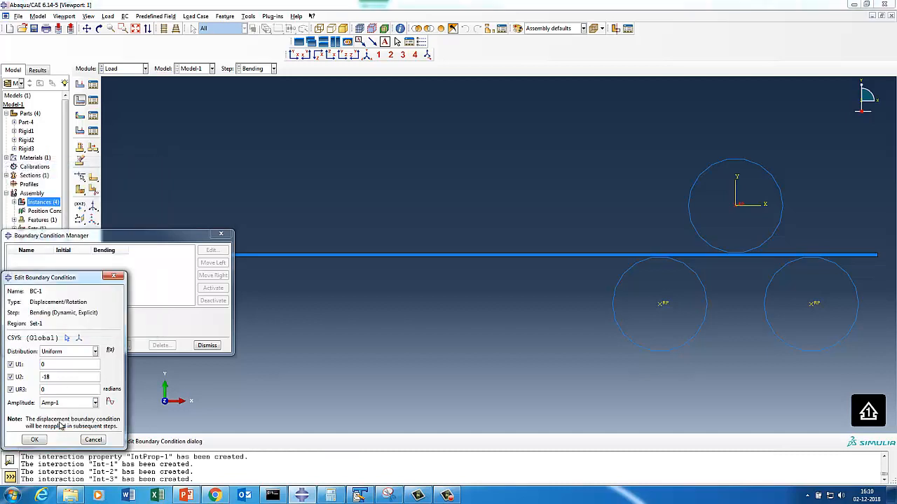
click(35, 439)
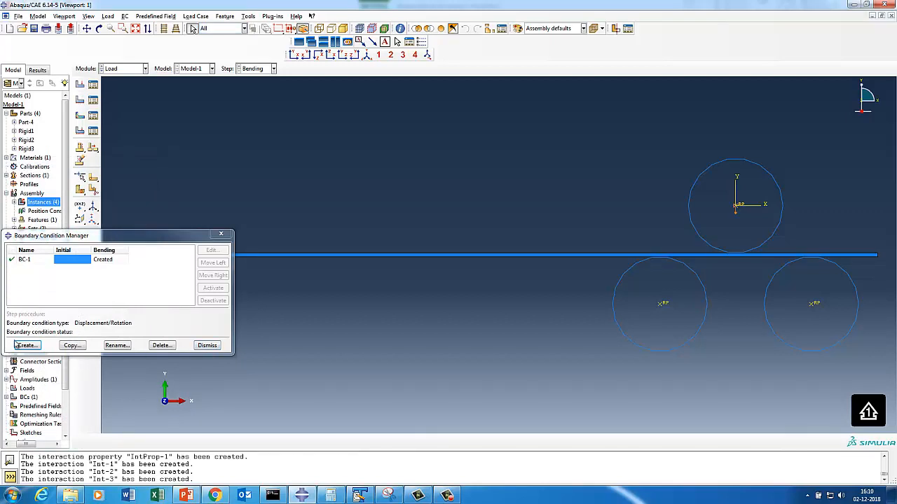
- Create an ENCASTRE boundary condition in the Bending step on the reference points of both lower rollers
click(25, 345)
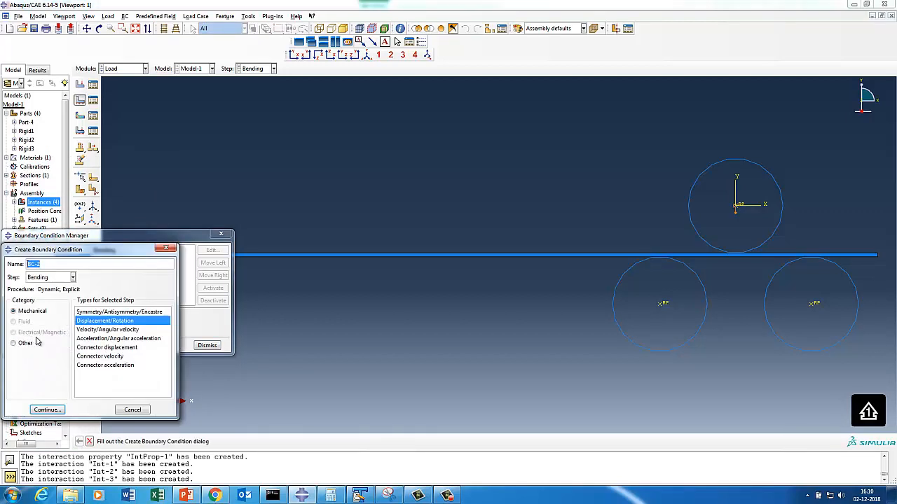
click(87, 313)
click(50, 410)
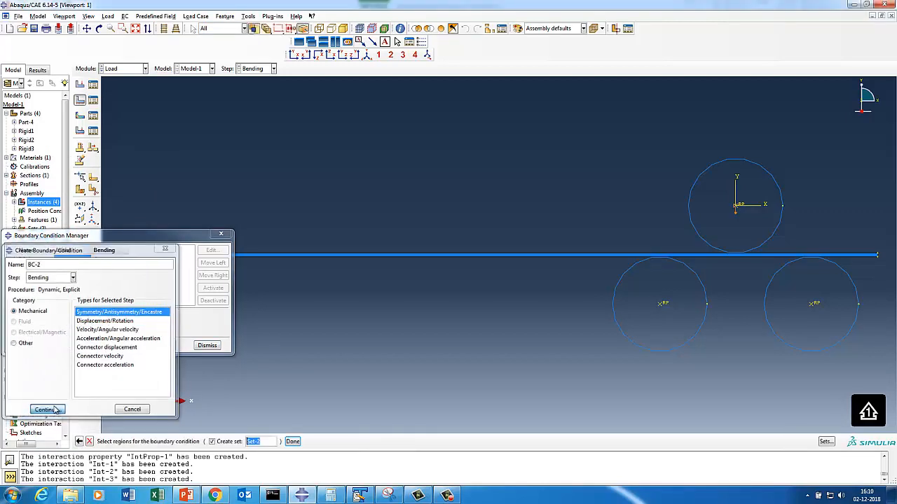
click(663, 304)
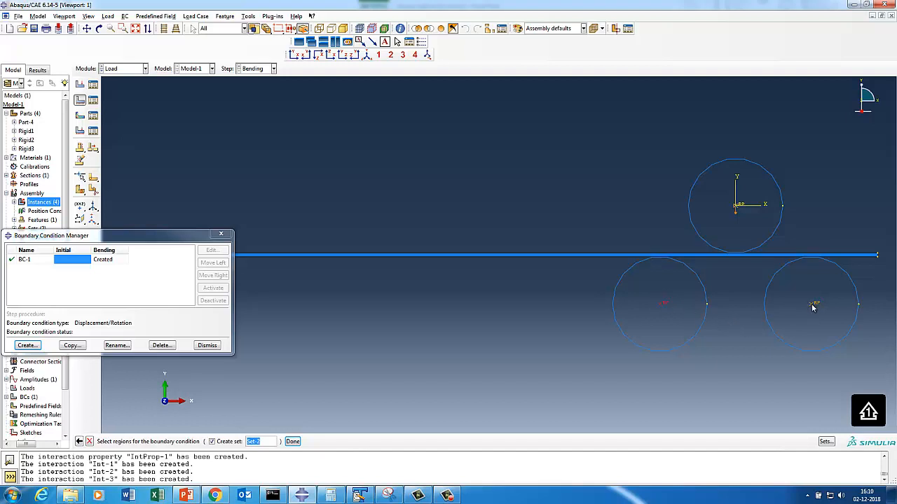
shift+click(812, 305)
click(292, 441)
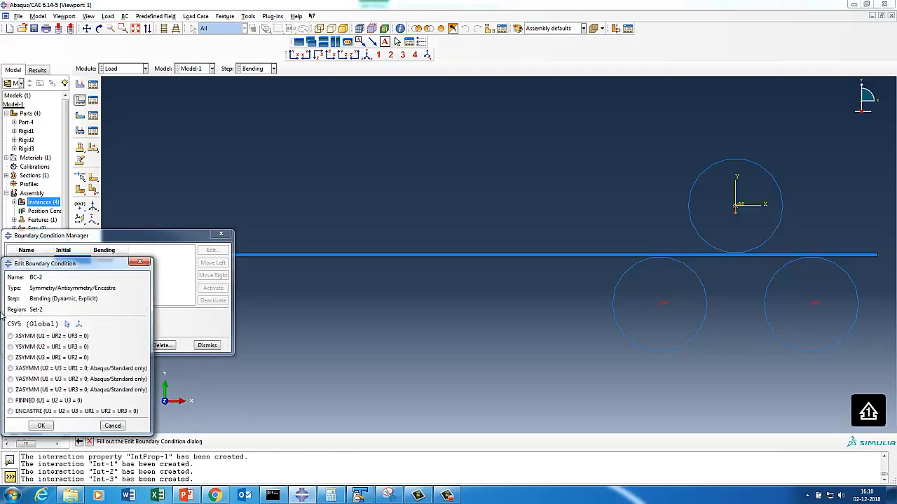
click(10, 411)
click(41, 426)
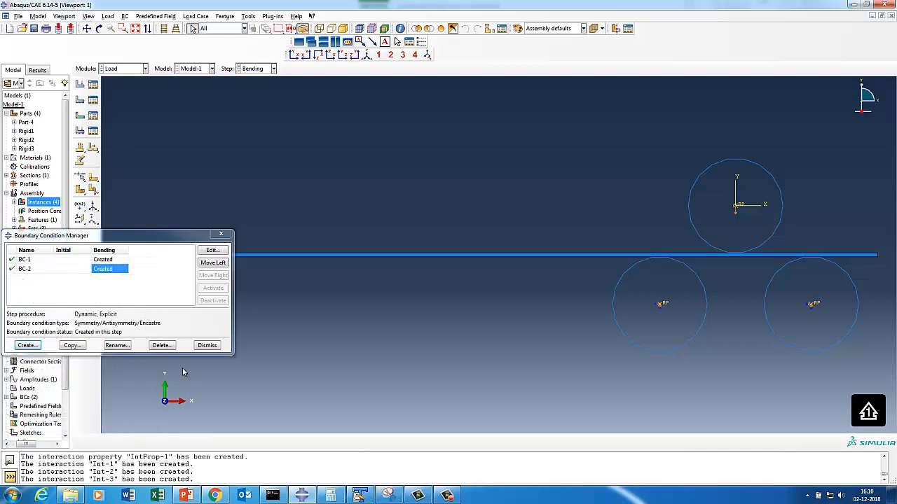
click(207, 346)
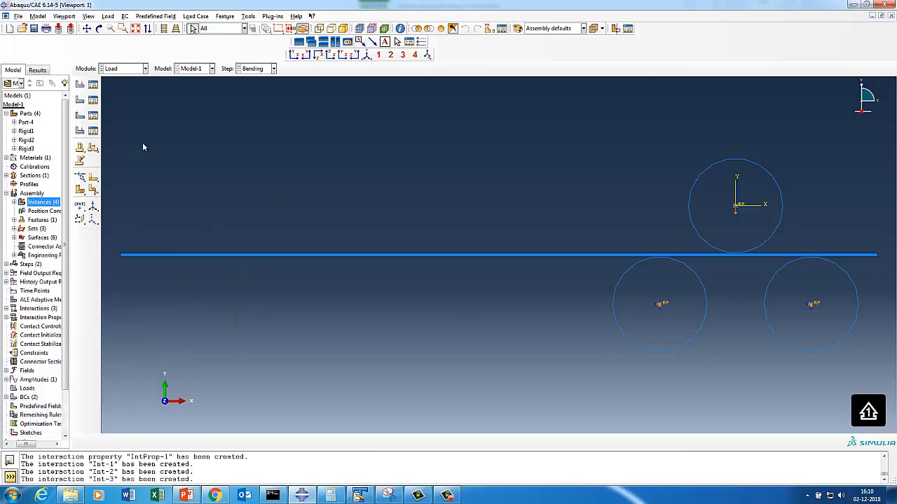
- Create a Dynamic, Explicit step named Rolling after the Bending step, keeping the default time period
click(119, 70)
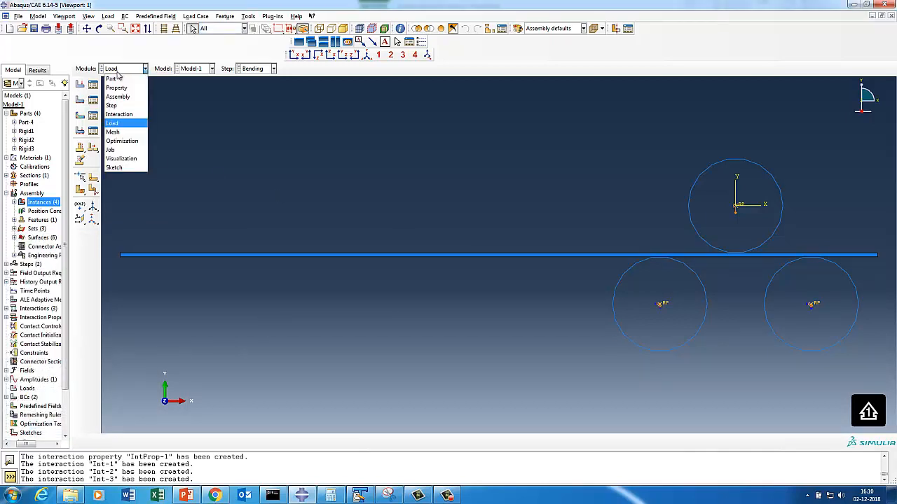
click(111, 106)
click(93, 85)
click(28, 218)
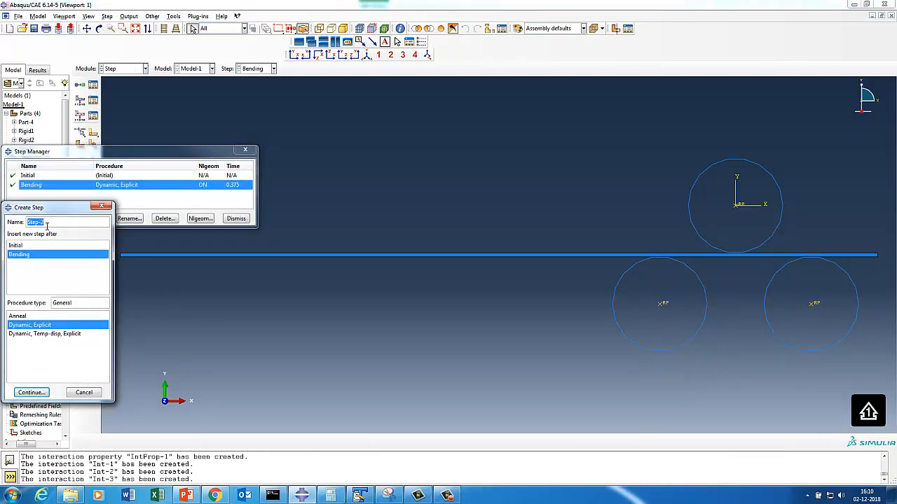
text(Ro)
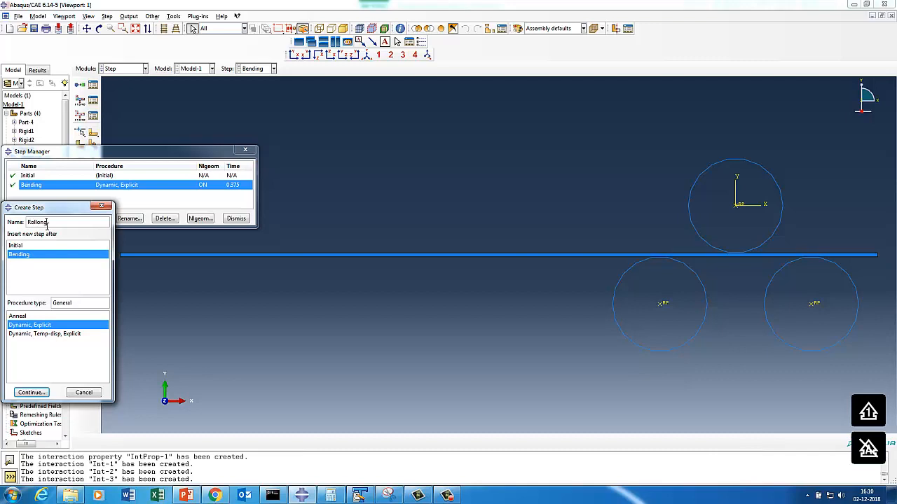
text(lli)
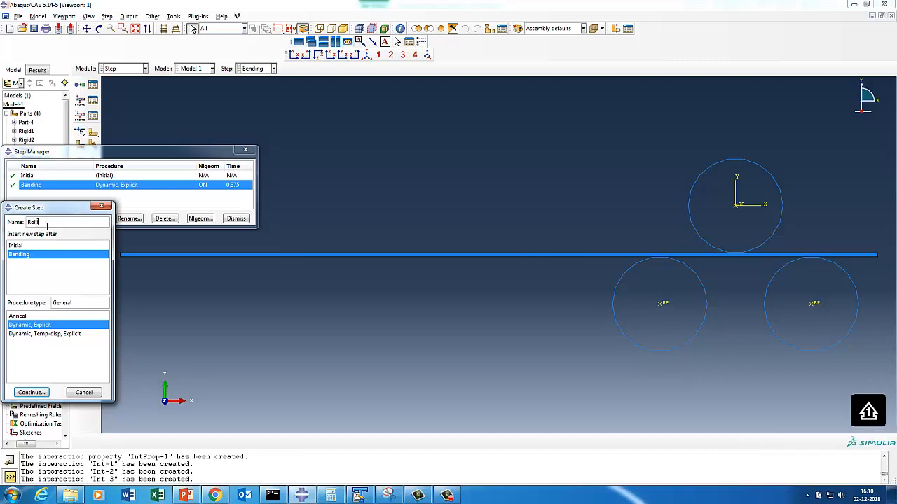
click(31, 392)
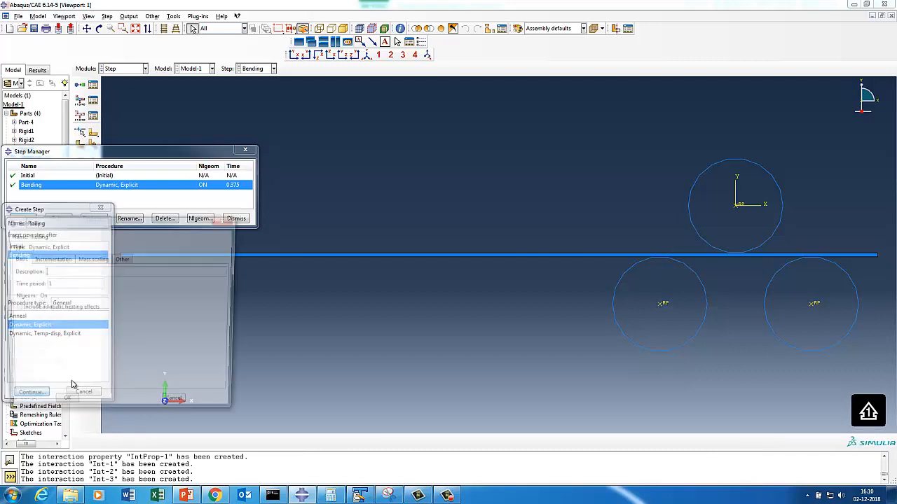
click(63, 407)
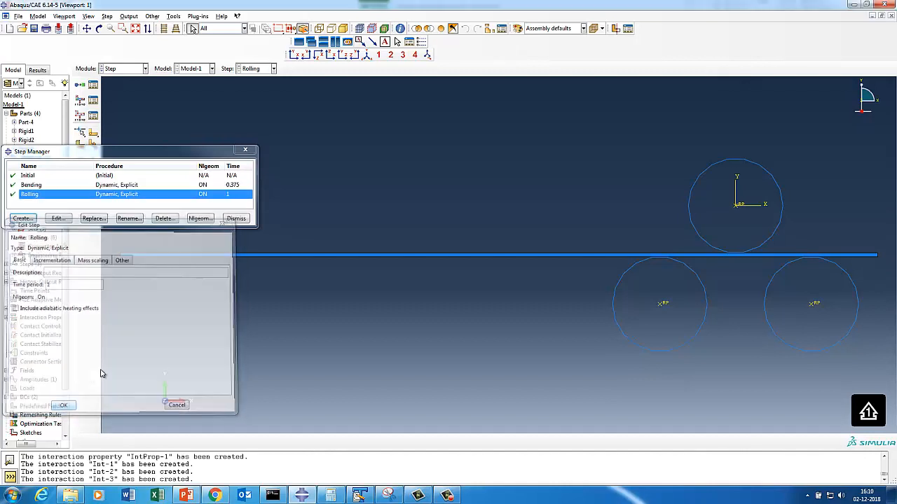
click(234, 219)
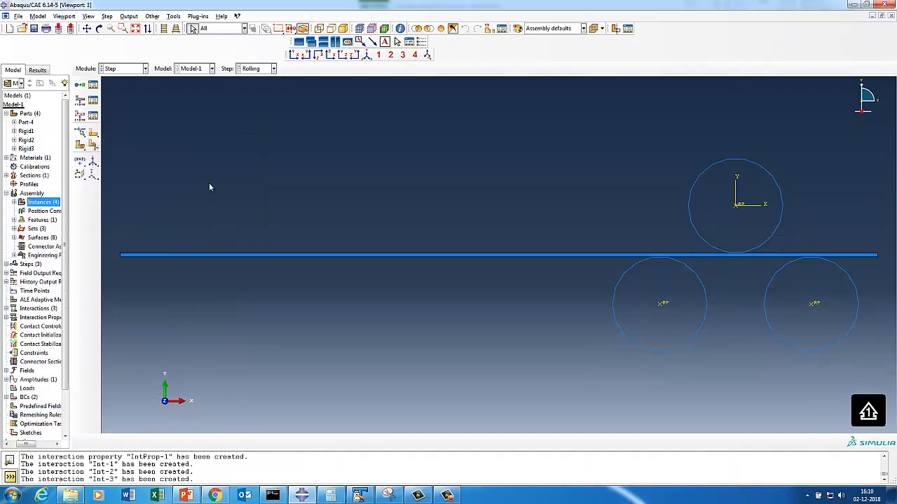
- Deactivate boundary conditions BC-1 and BC-2 in the Rolling step
click(125, 70)
click(112, 117)
click(94, 105)
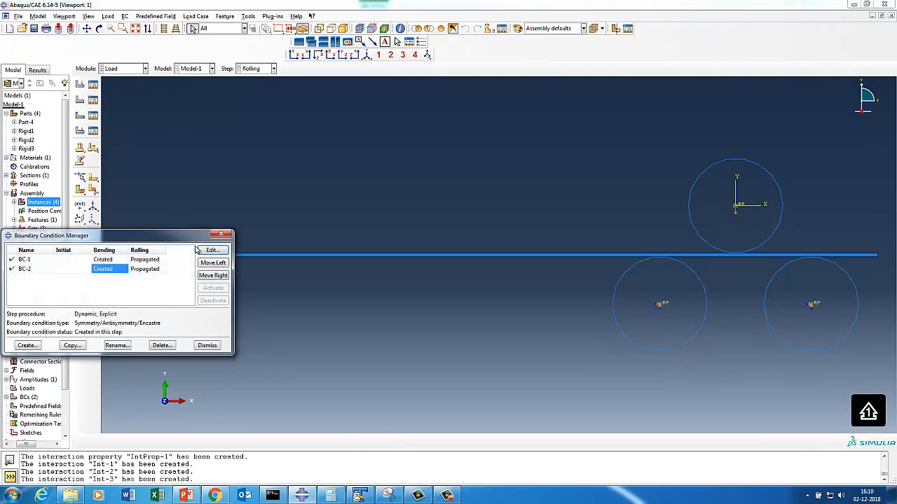
click(144, 259)
click(212, 300)
click(147, 269)
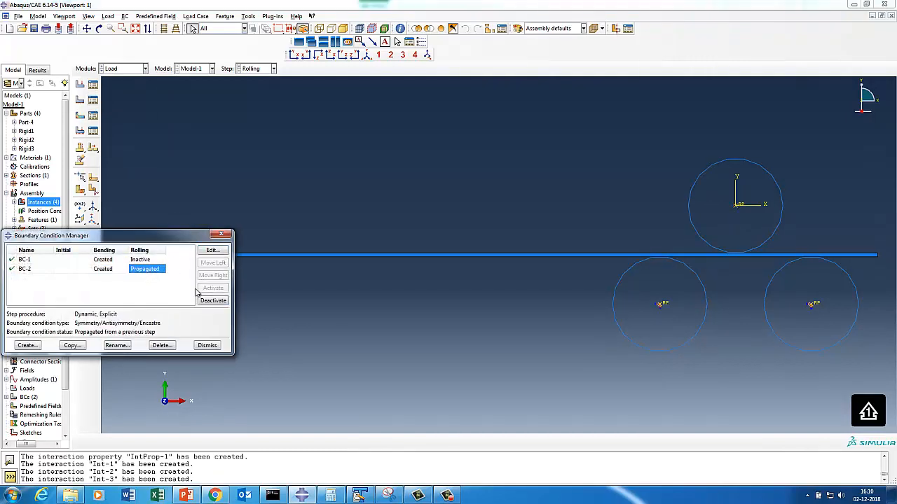
click(213, 300)
click(207, 345)
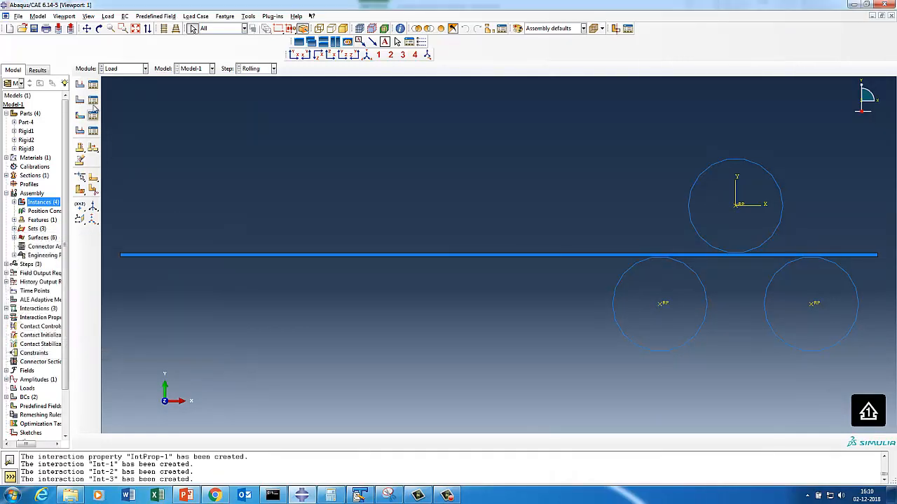
- Create a Displacement/Rotation boundary condition in the Rolling step on the upper roller's reference point, with U1 and U2 at 0 and UR3 at 6.28 radians
click(100, 28)
drag(691, 243, 498, 250)
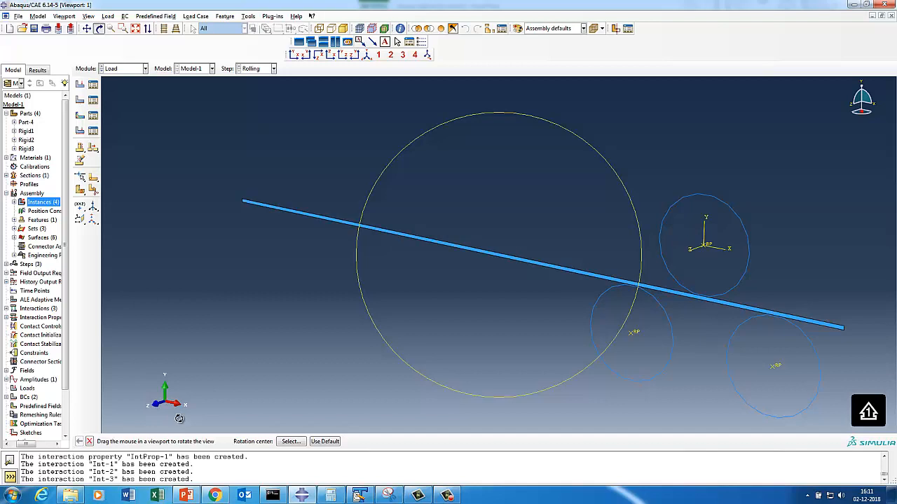
click(93, 101)
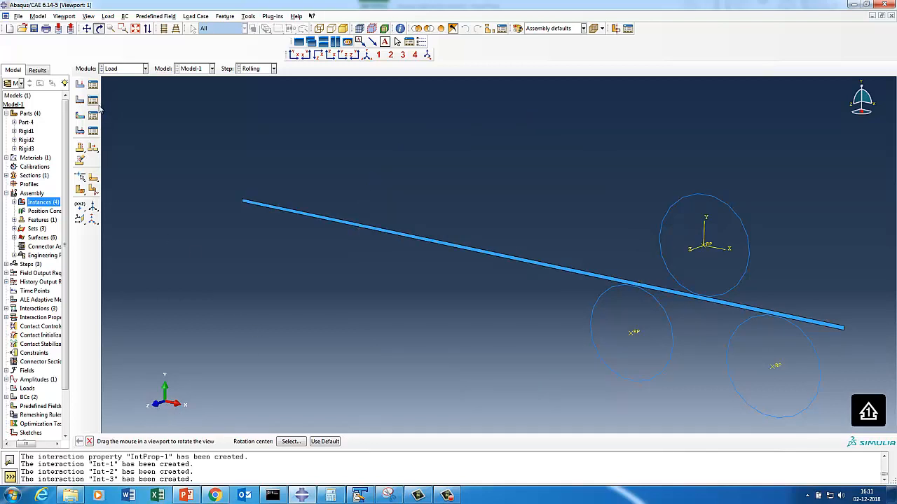
click(29, 343)
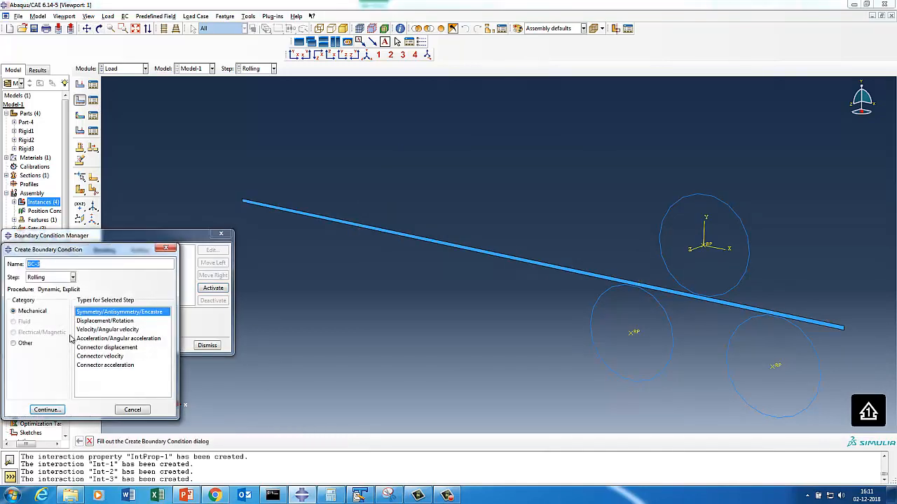
click(89, 321)
click(47, 409)
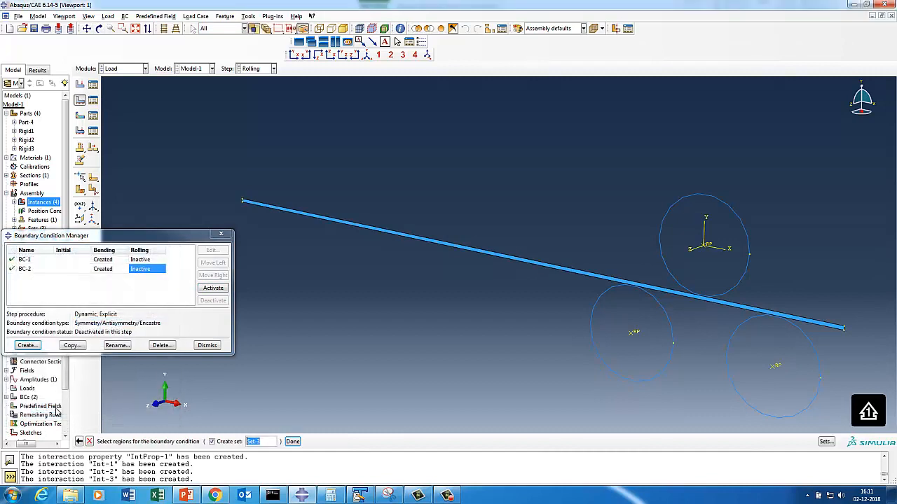
click(292, 442)
click(11, 365)
click(12, 377)
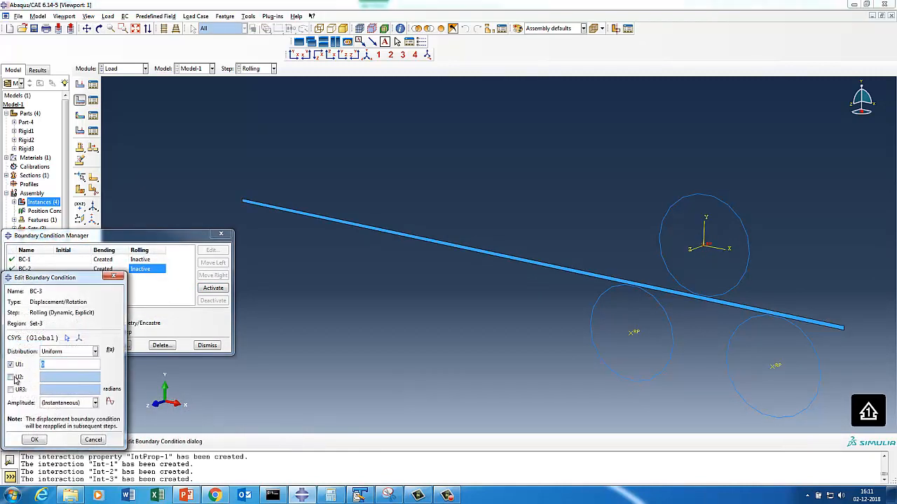
click(11, 389)
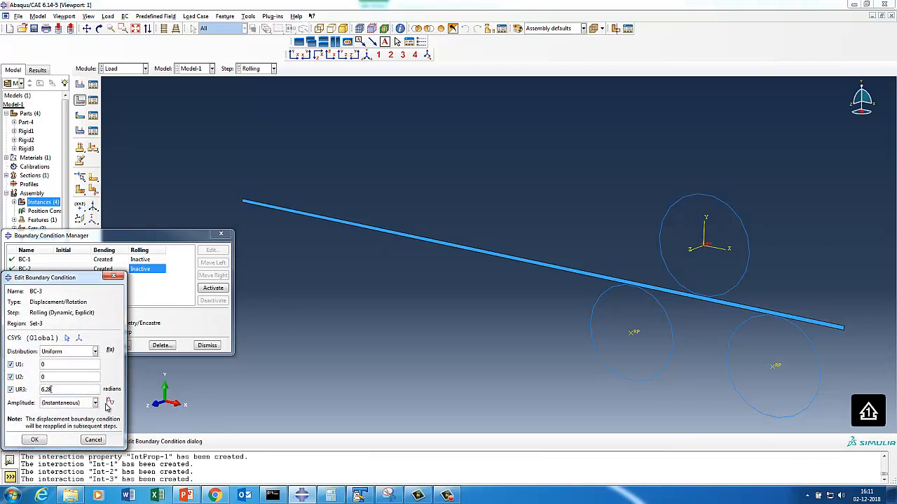
- Create a tabular amplitude Amp-2 using step time, with amplitude 0 at time 0 as its first row
click(108, 403)
click(24, 454)
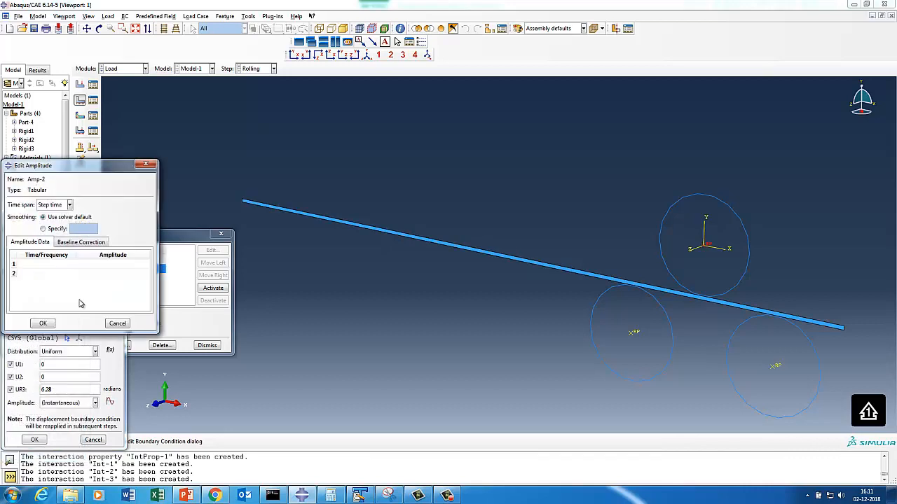
click(63, 265)
text(0)
key(Tab)
text(0)
click(60, 273)
click(42, 323)
- Assign amplitude Amp-2 to the upper roller's rotation boundary condition and accept the condition
click(73, 406)
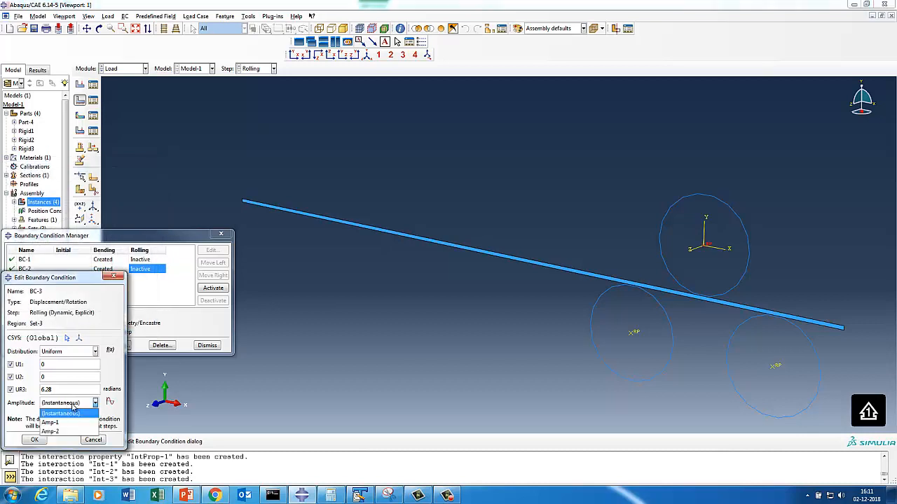
click(53, 423)
click(61, 404)
click(54, 432)
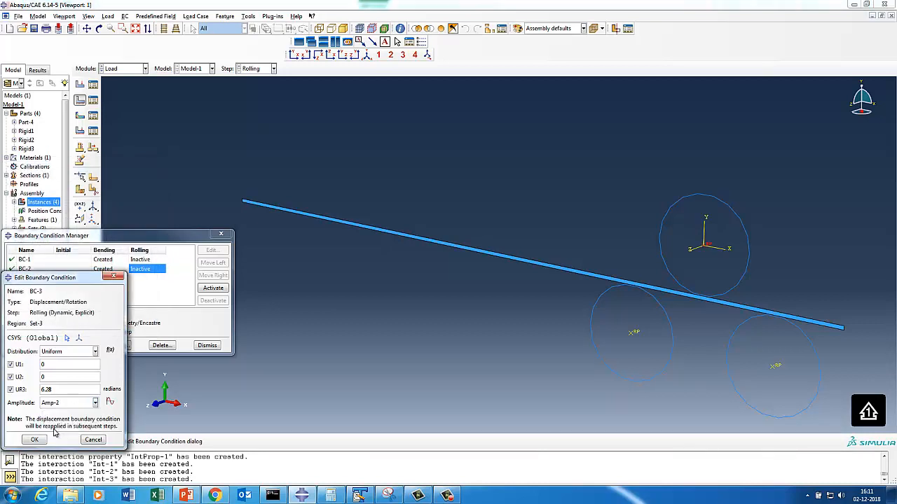
click(34, 440)
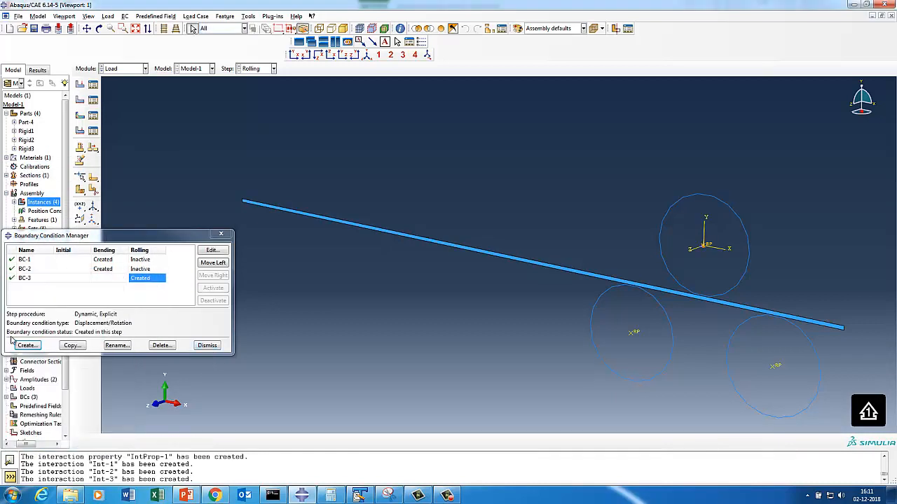
- Create a Displacement/Rotation boundary condition in the Rolling step on both lower rollers' reference points, with U1 and U2 at 0 and UR3 at -6.28 radians
click(26, 347)
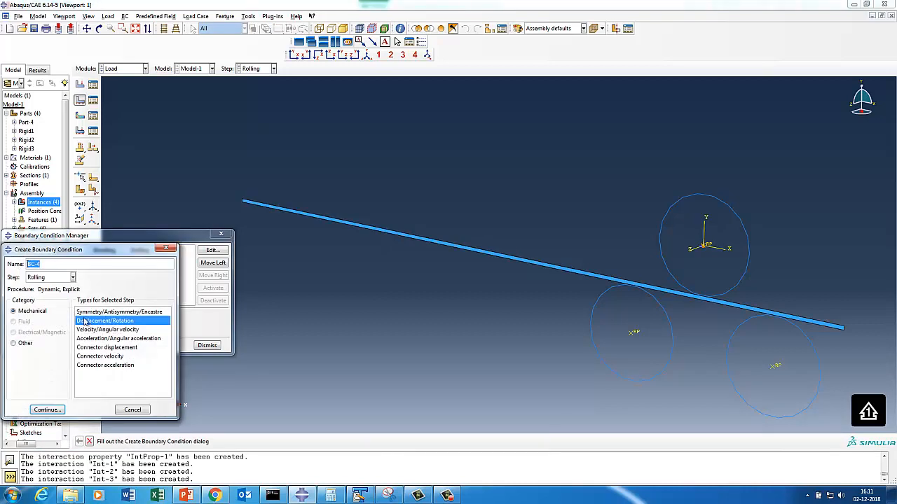
click(47, 409)
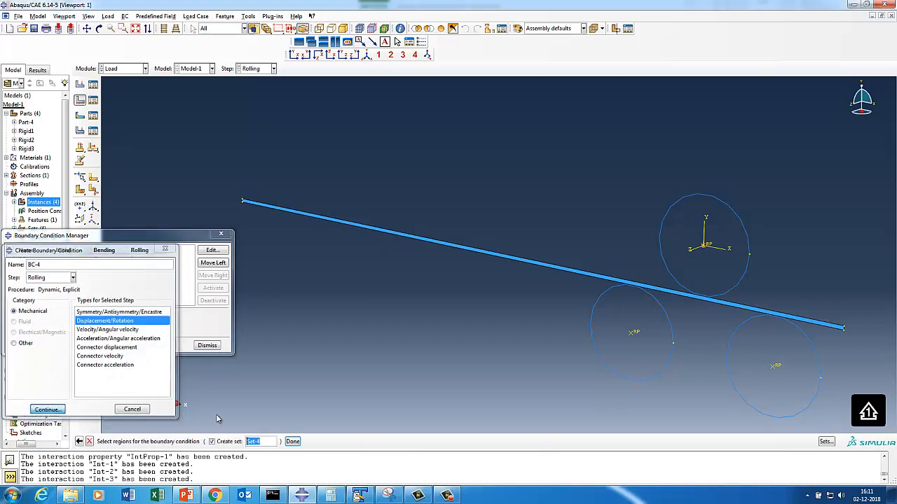
click(631, 336)
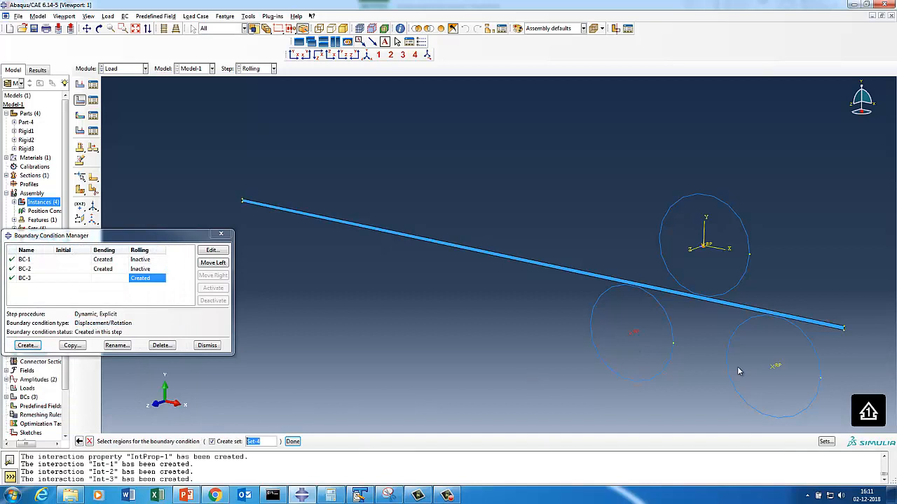
click(773, 369)
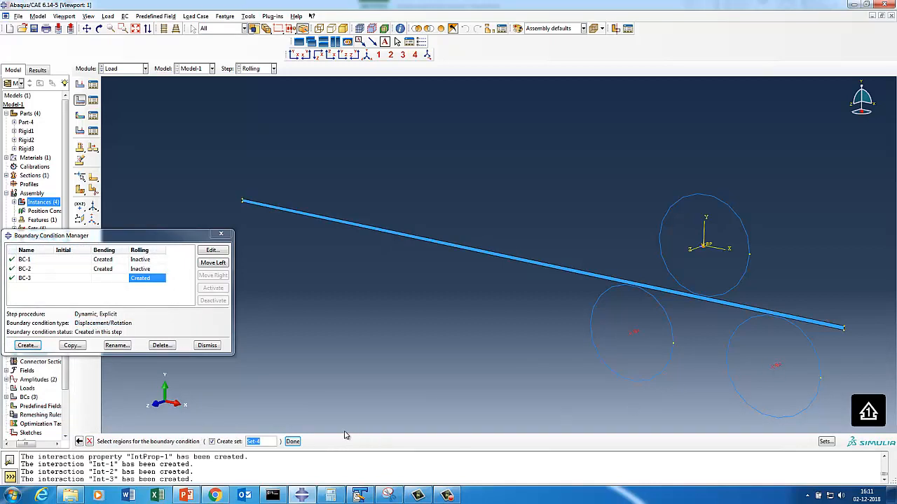
click(292, 442)
click(16, 365)
click(15, 377)
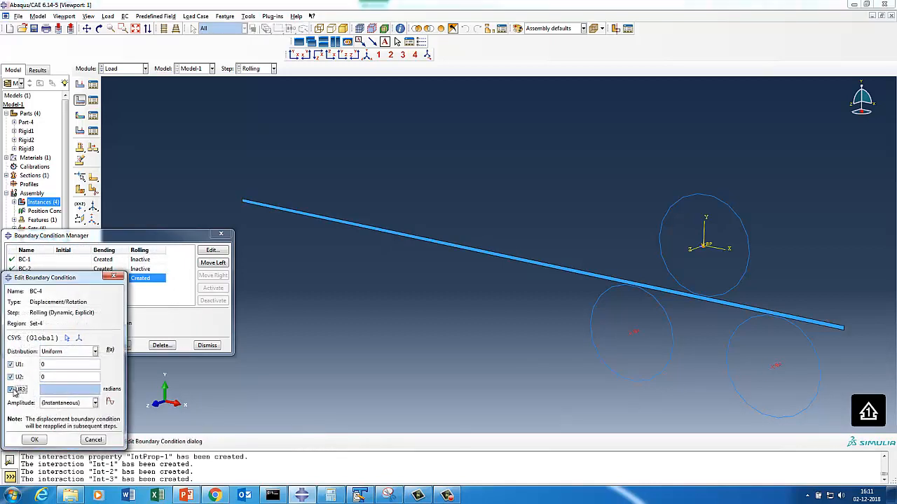
click(15, 389)
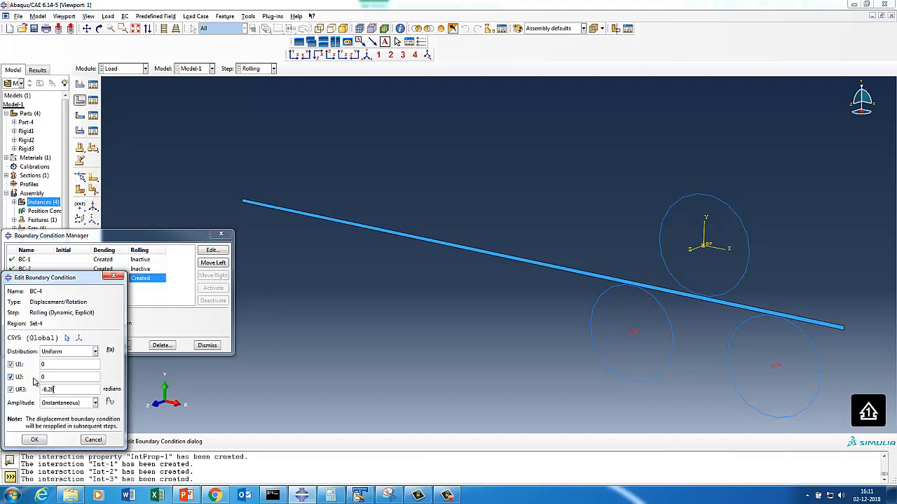
- Assign amplitude Amp-2 to the lower rollers' rotation boundary condition, accept it and close the Boundary Condition Manager
click(58, 403)
click(56, 428)
click(35, 440)
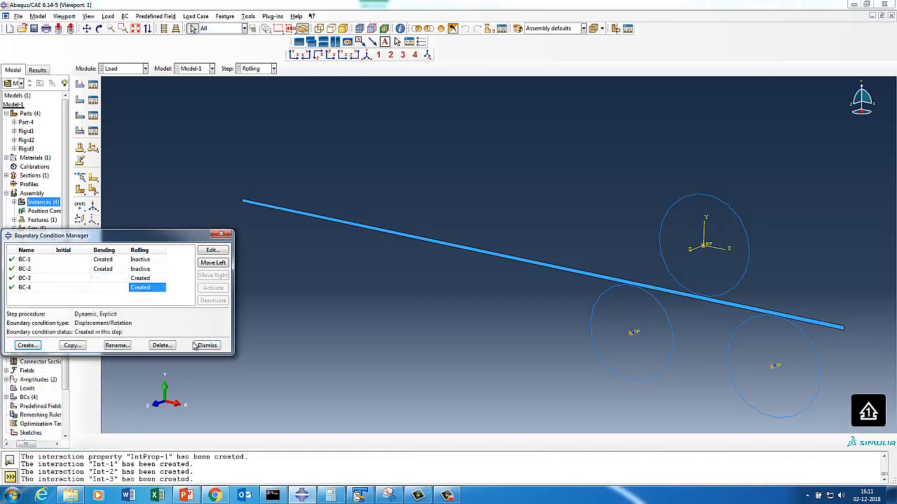
click(203, 345)
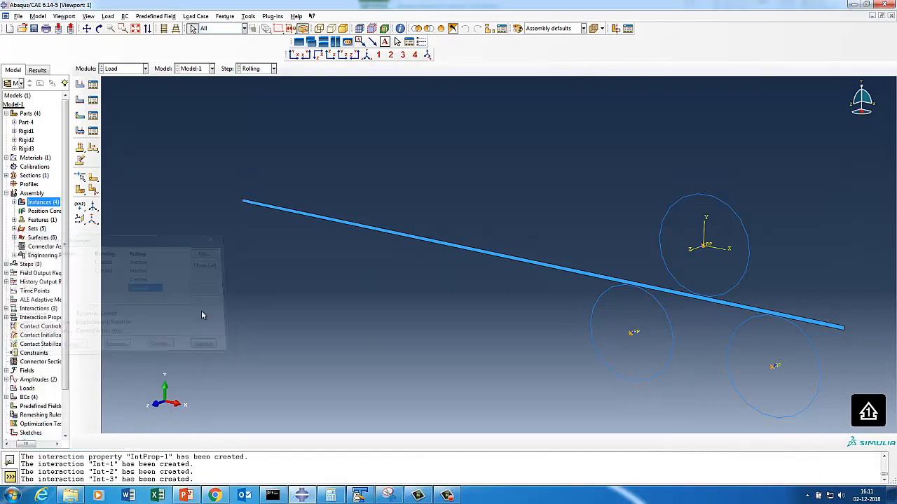
- Set the mesh controls of the strip Part-4 to free Quad elements with the Medial axis algorithm
click(123, 68)
click(116, 129)
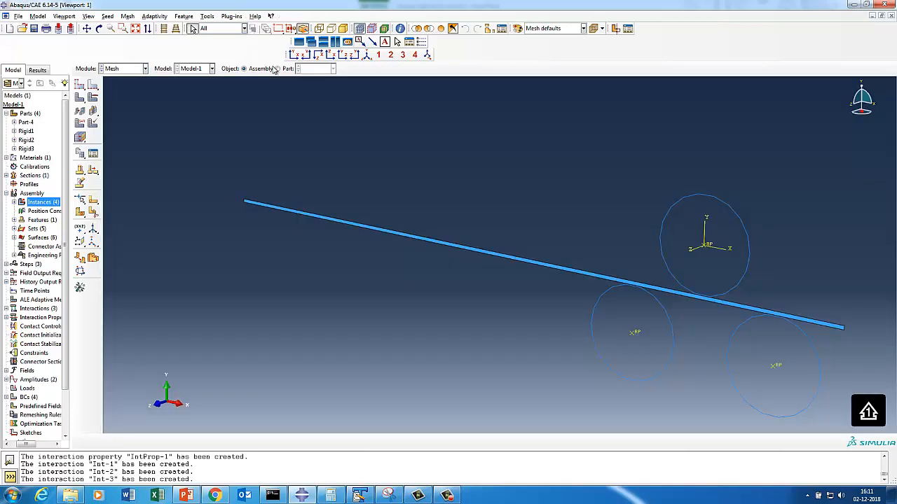
click(278, 69)
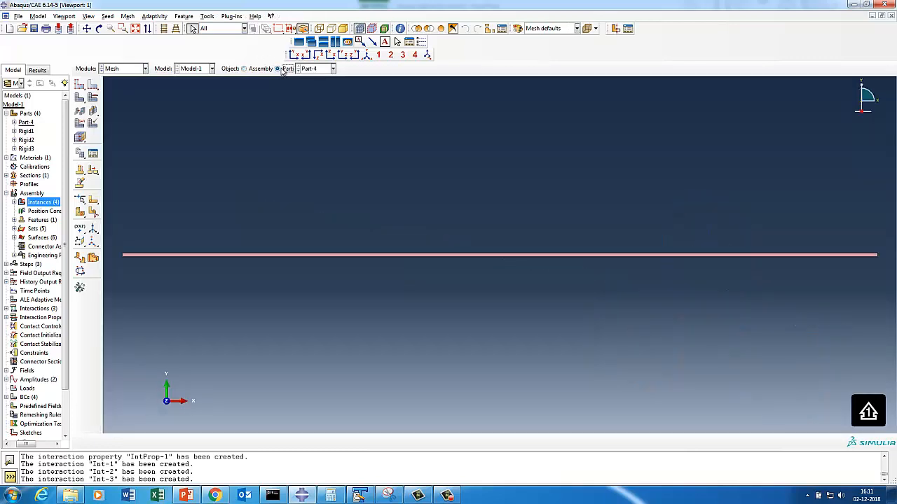
click(93, 98)
click(25, 134)
click(66, 159)
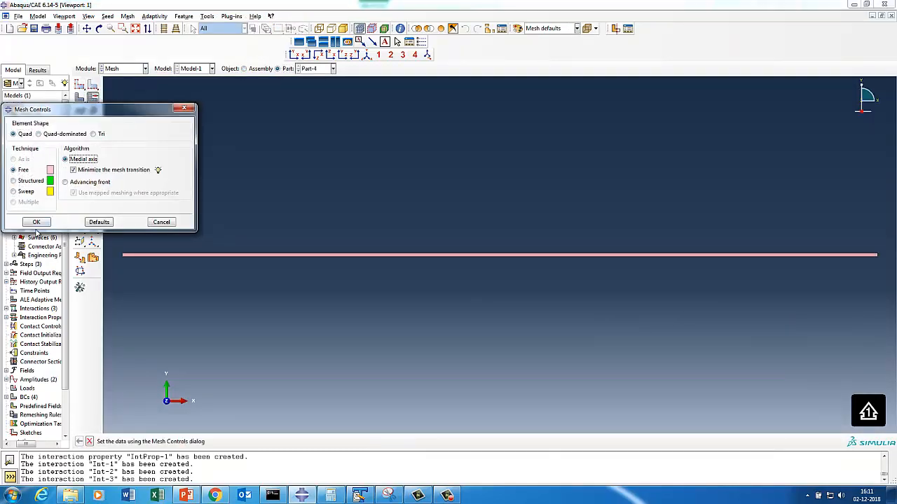
click(37, 222)
- Apply finer global seeds to the strip Part-4
click(80, 84)
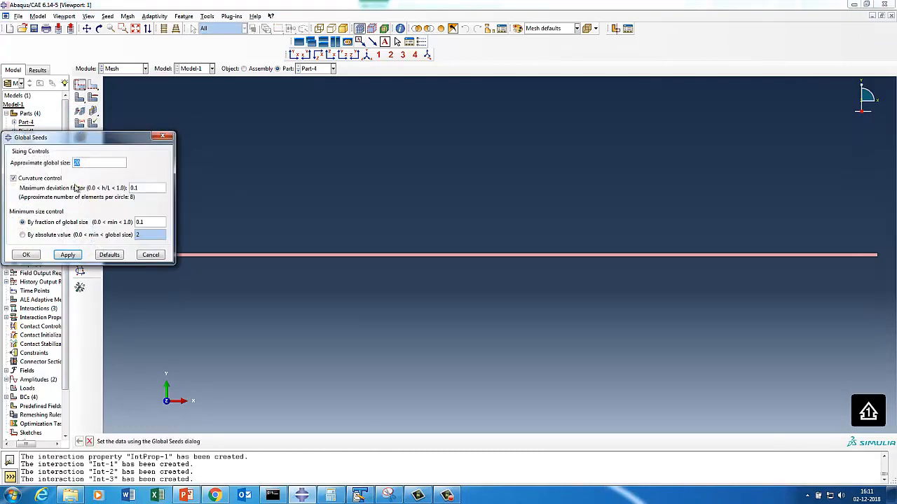
key(BackSpace)
click(67, 254)
click(25, 254)
- Assign the linear Plane Strain element family with reduced integration to the strip Part-4 and mesh the part
click(79, 125)
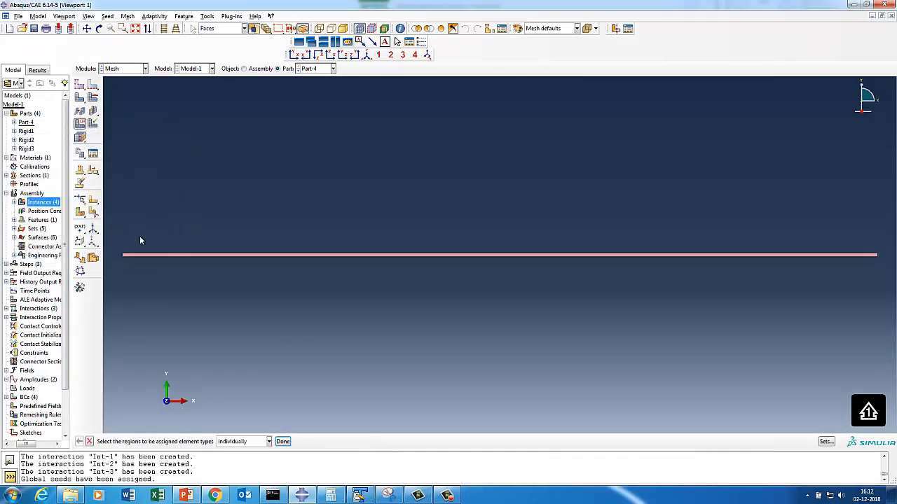
click(151, 255)
click(282, 441)
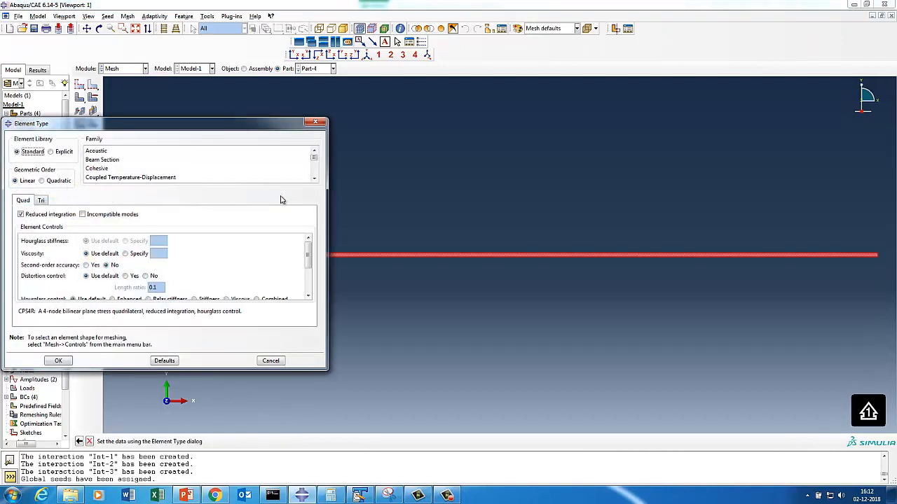
click(317, 181)
click(317, 180)
click(317, 181)
click(317, 181)
click(316, 180)
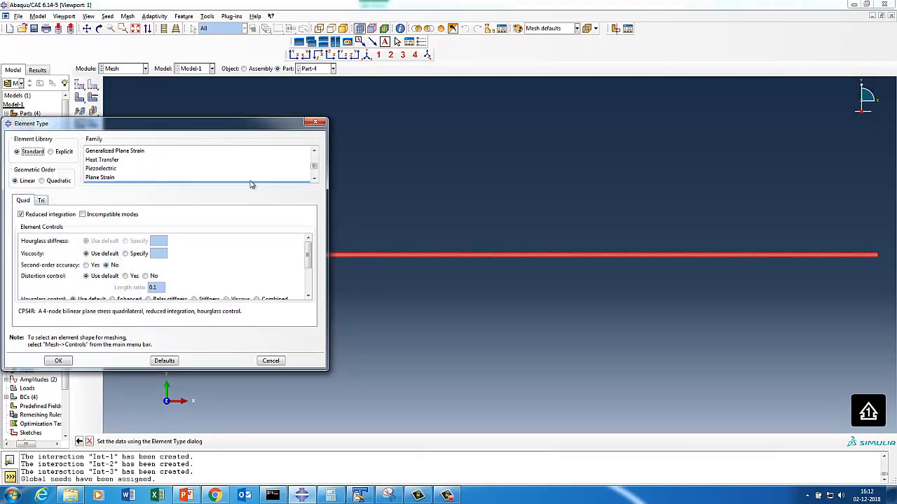
click(112, 168)
click(105, 178)
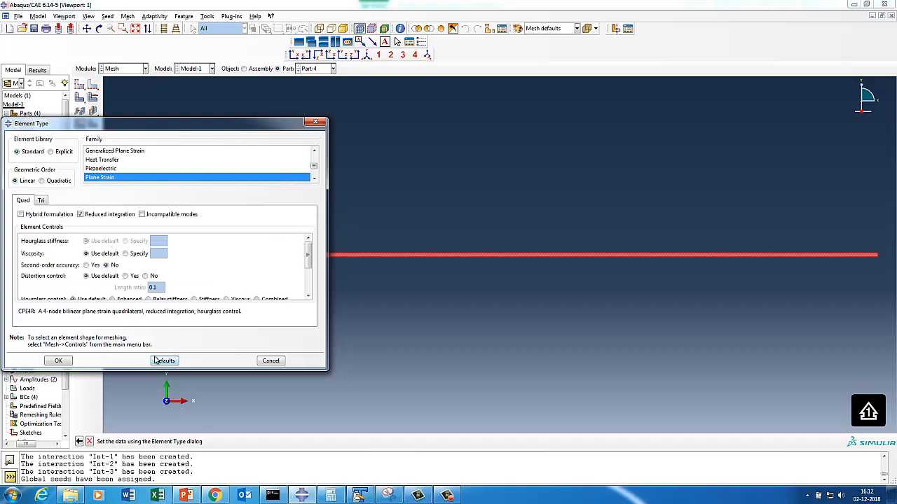
click(59, 362)
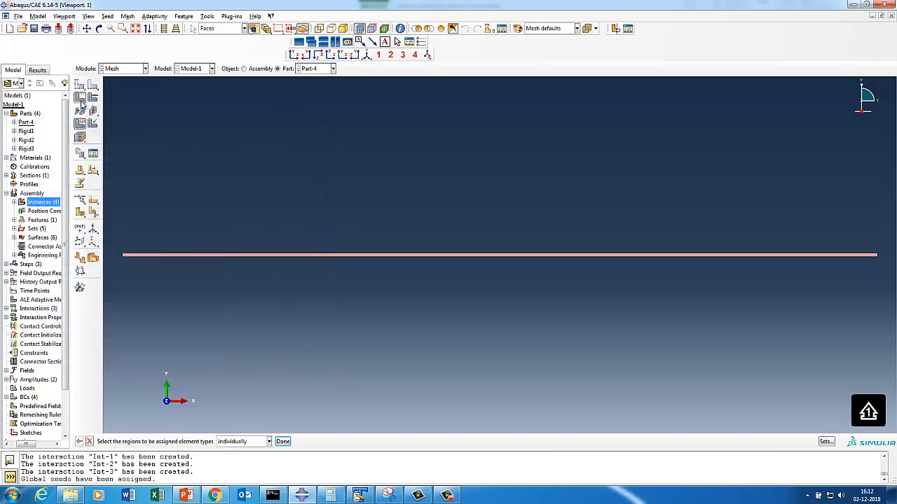
click(79, 97)
click(159, 442)
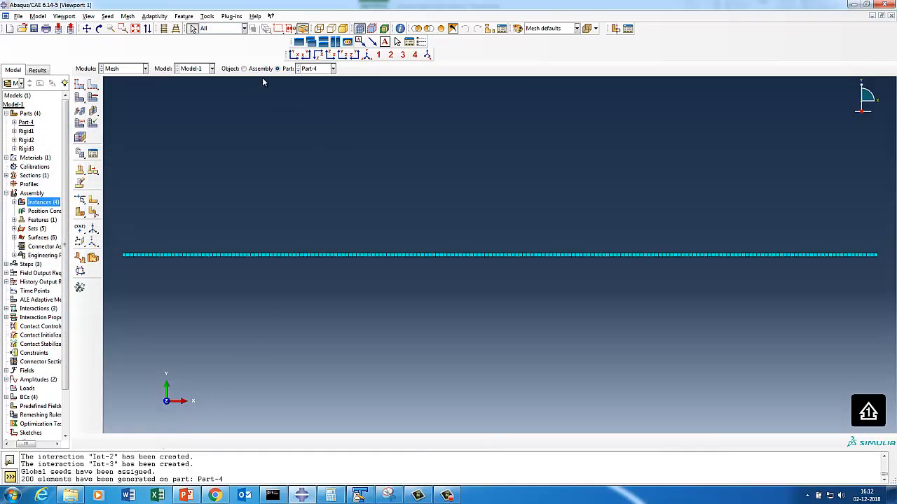
- Seed the roller part Rigid1 with an approximate global size of 2
click(317, 68)
click(312, 84)
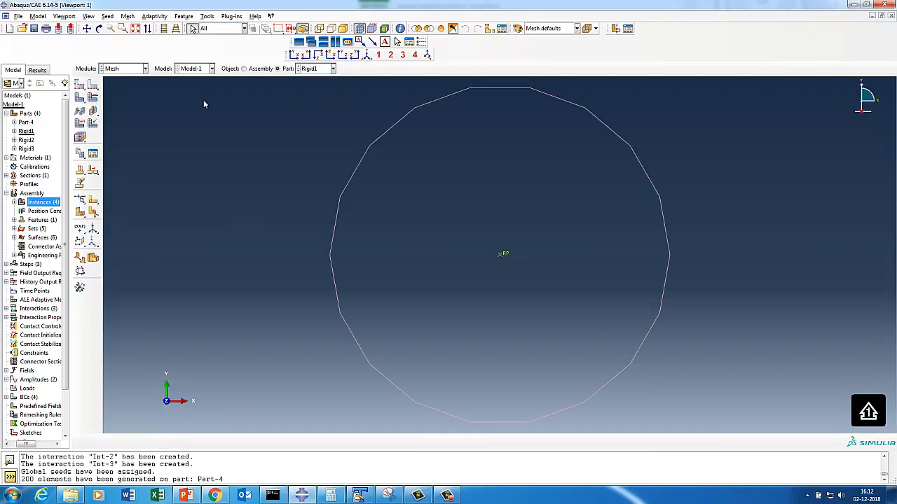
click(79, 84)
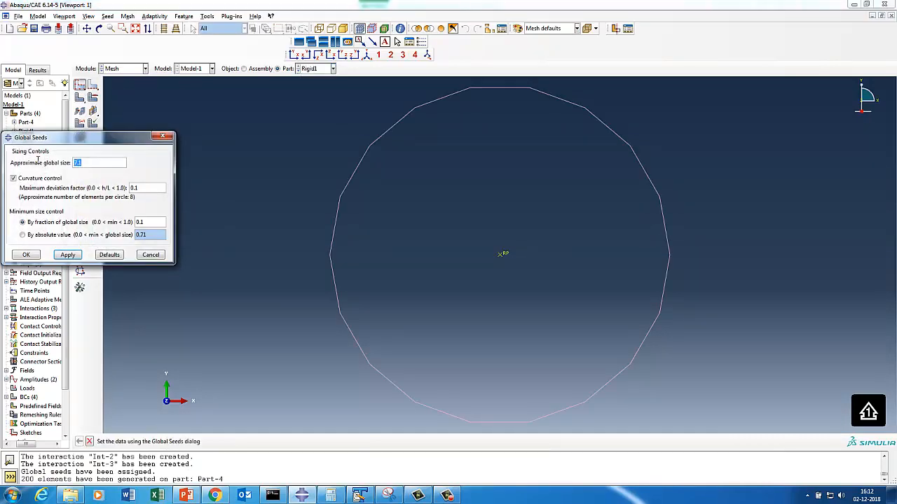
key(Return)
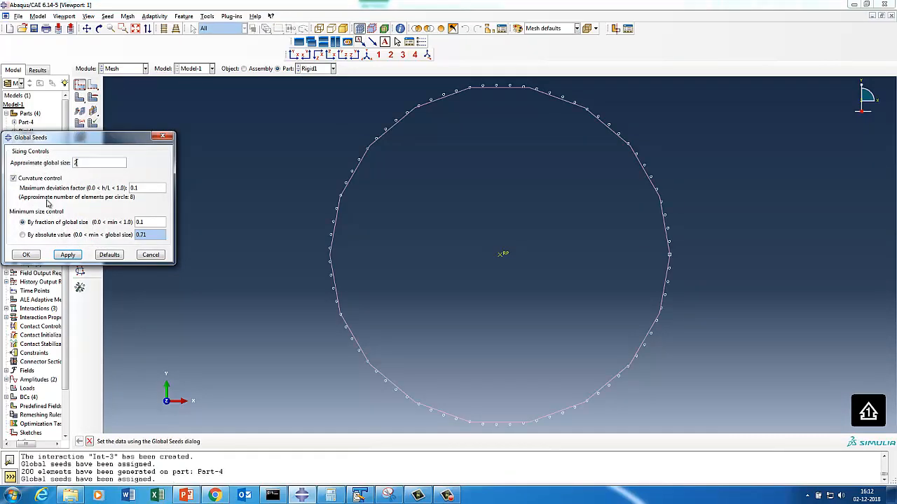
click(26, 254)
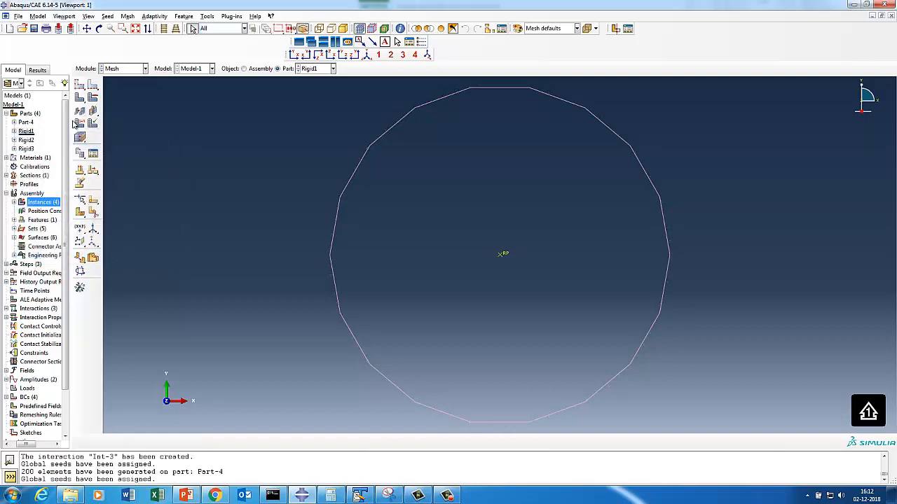
- Assign the Explicit library's linear Discrete Rigid Element type to the roller part Rigid1 and mesh the part
click(83, 125)
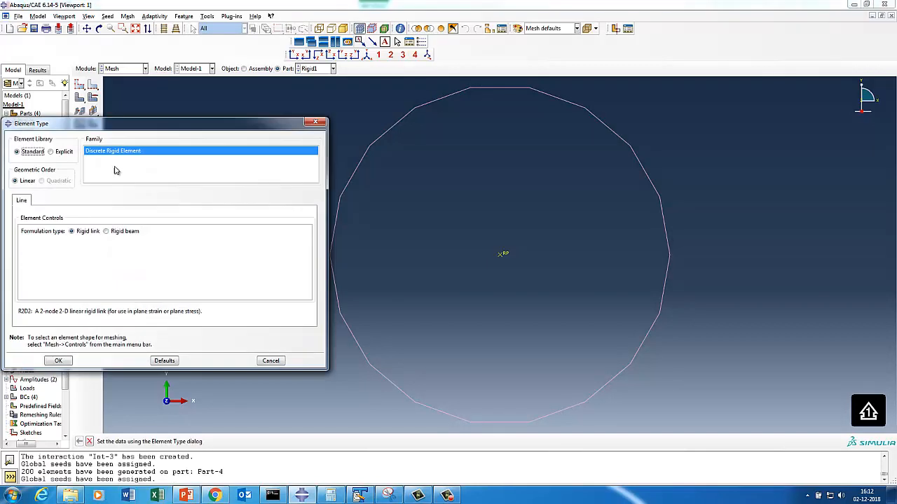
click(62, 152)
click(62, 360)
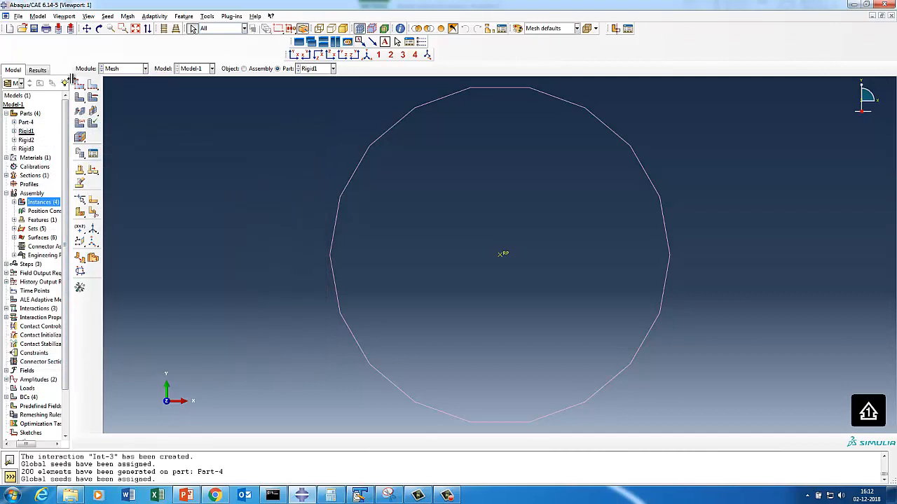
click(81, 102)
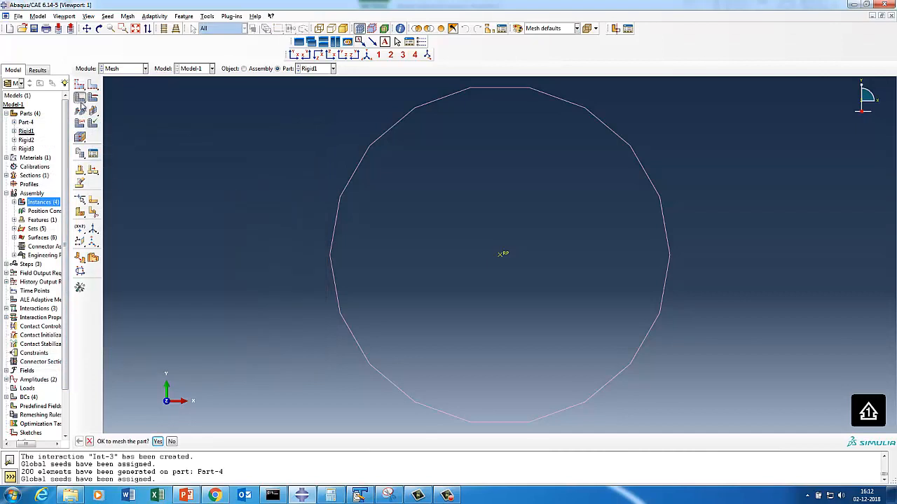
click(158, 441)
- Assign the Explicit library's linear Discrete Rigid Element type to the roller part Rigid2
click(309, 70)
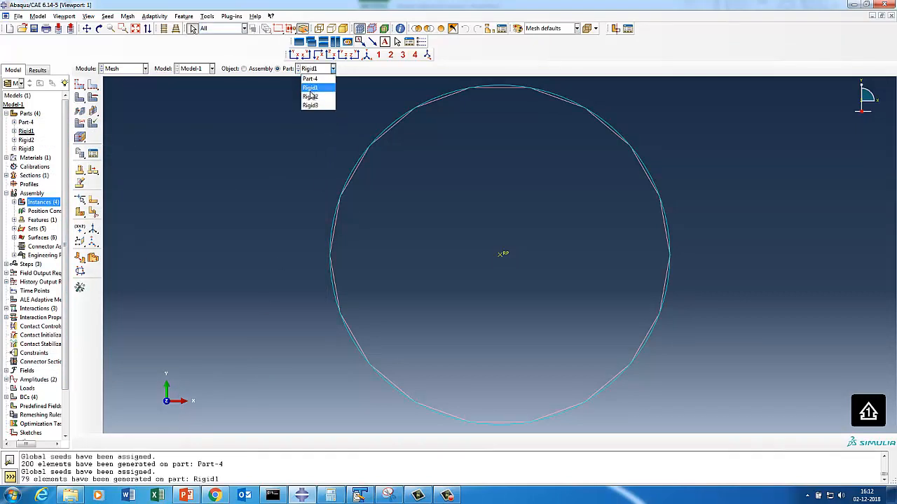
click(310, 96)
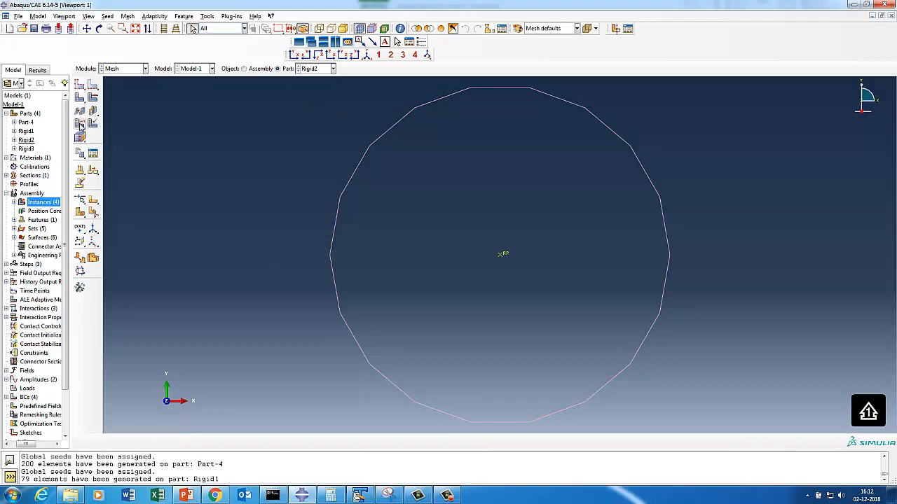
click(80, 123)
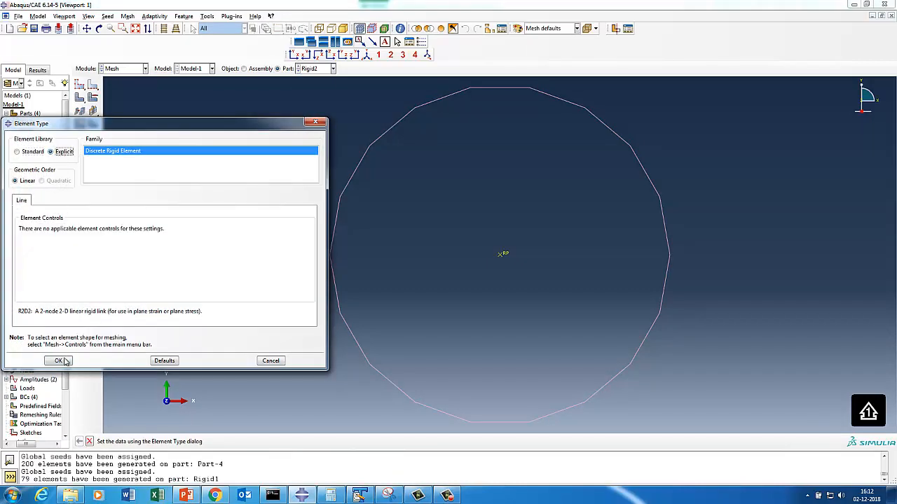
click(63, 361)
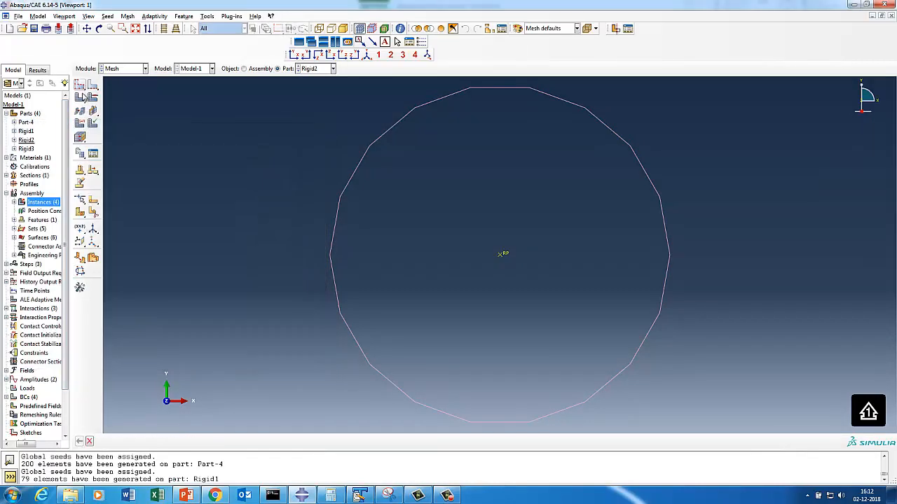
- Seed the roller part Rigid2 with the same approximate global size as Rigid1 and mesh the part
click(81, 85)
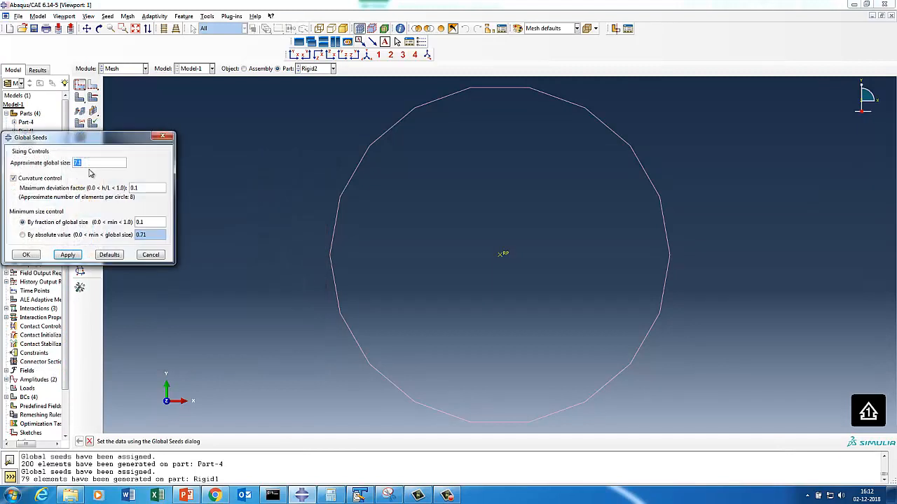
click(68, 254)
click(28, 257)
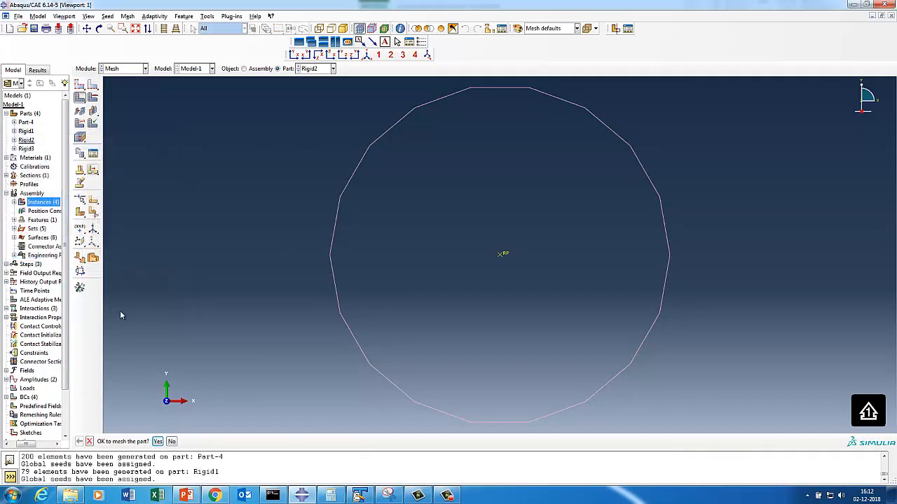
click(156, 442)
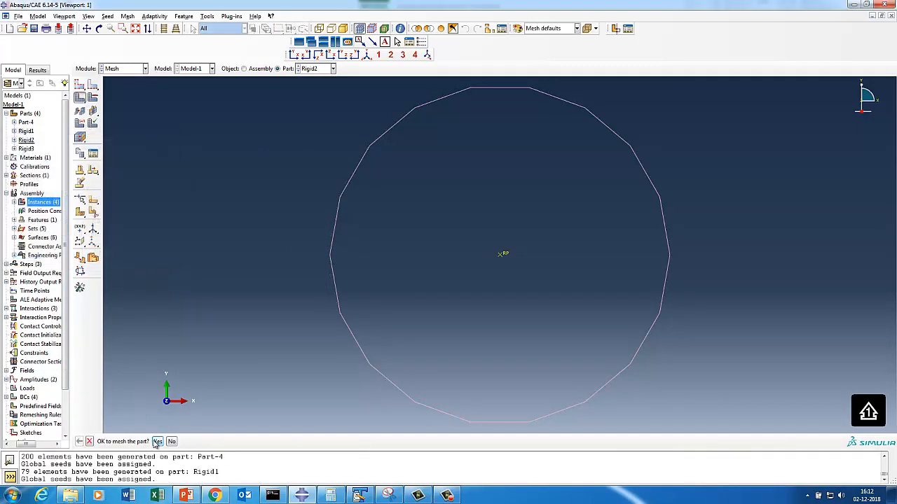
- Assign the Explicit library's linear Discrete Rigid Element type to the roller part Rigid3
click(314, 68)
click(309, 104)
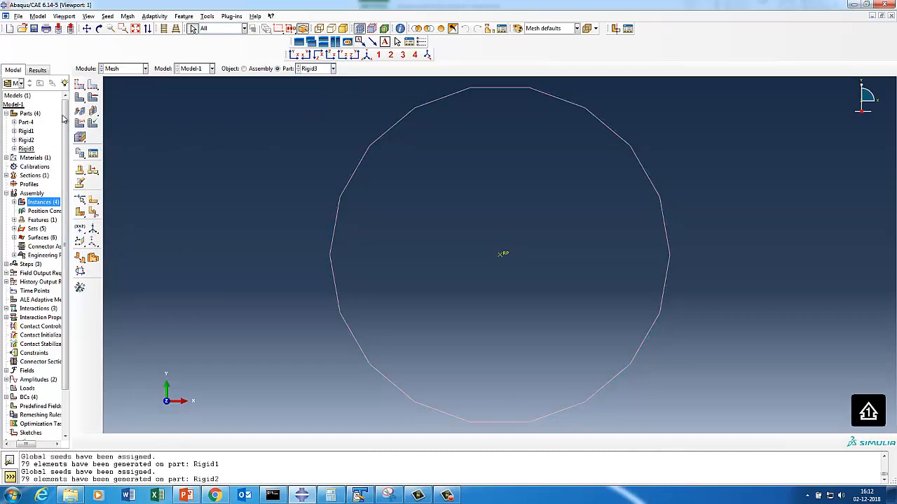
click(81, 126)
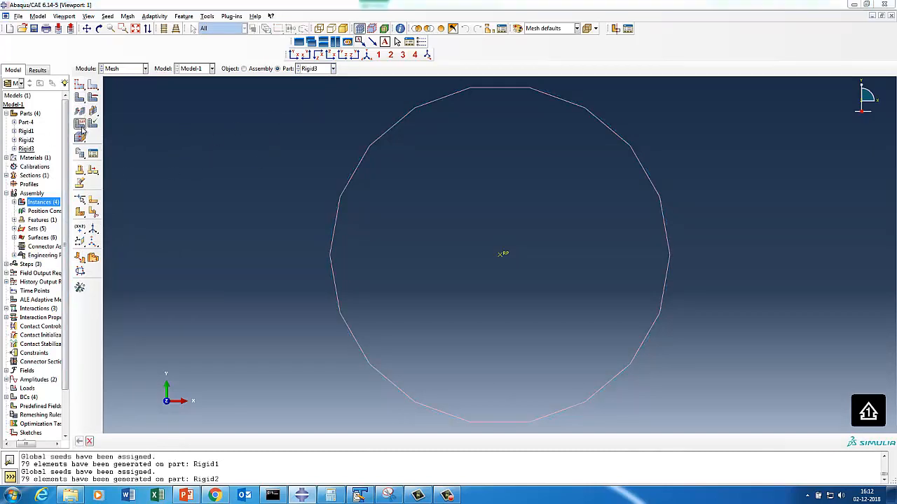
click(60, 149)
click(66, 361)
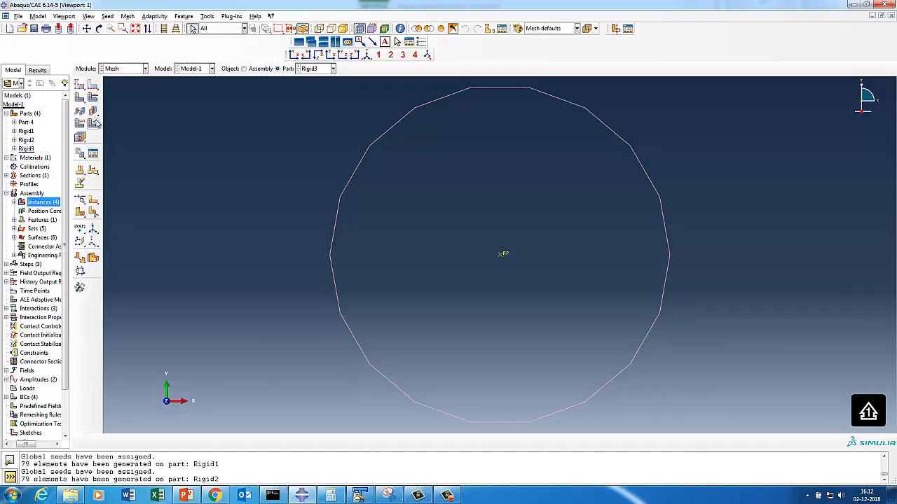
- Seed the roller part Rigid3 with an approximate global size of 2 and mesh the part
click(80, 84)
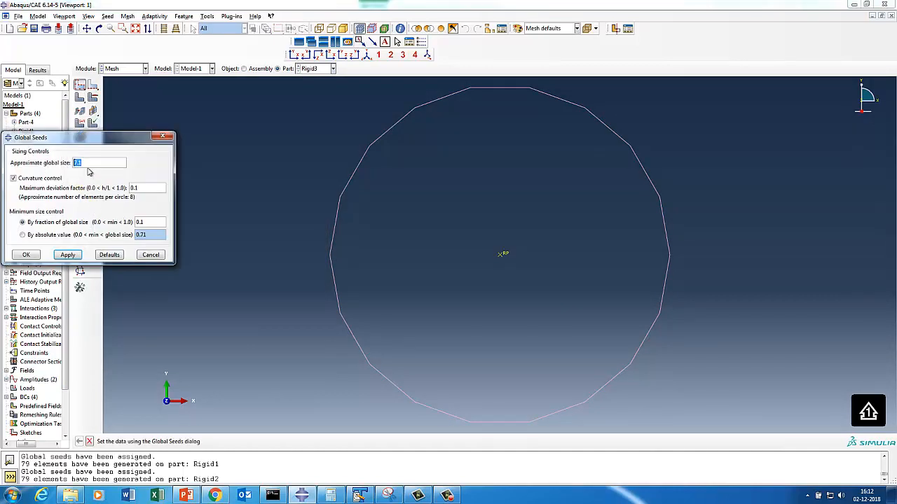
click(67, 254)
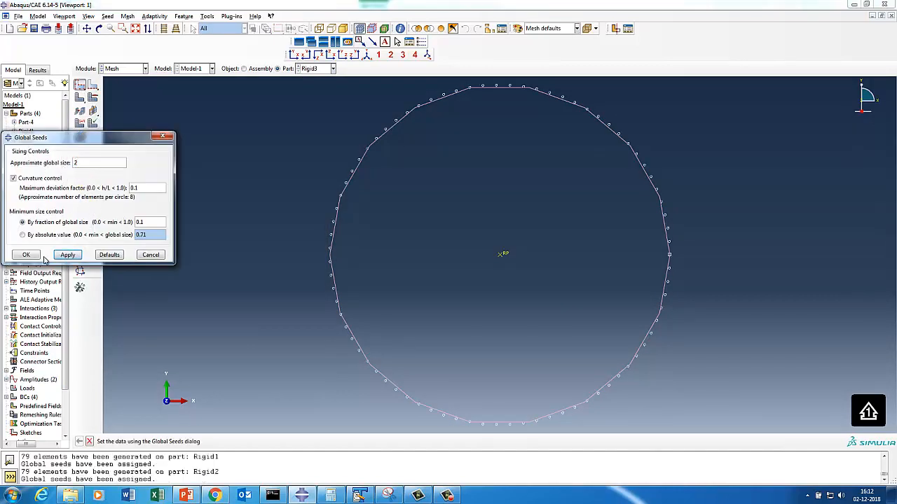
click(26, 255)
click(93, 112)
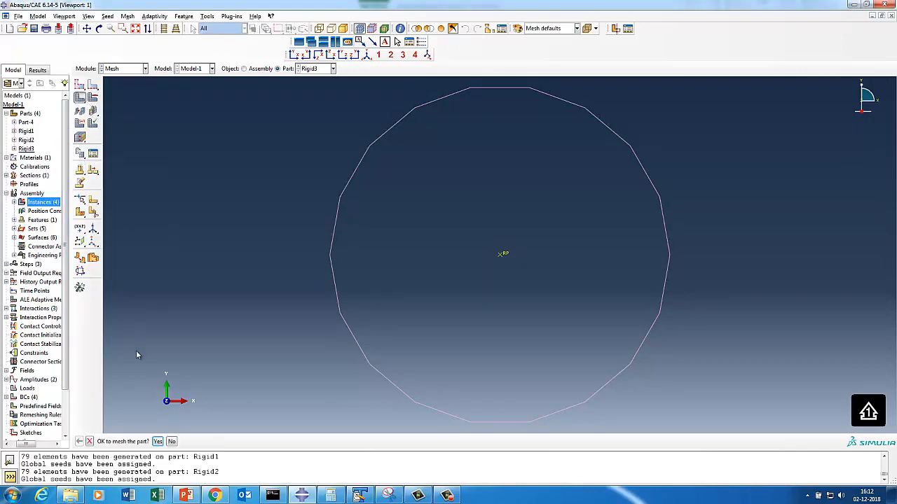
click(156, 441)
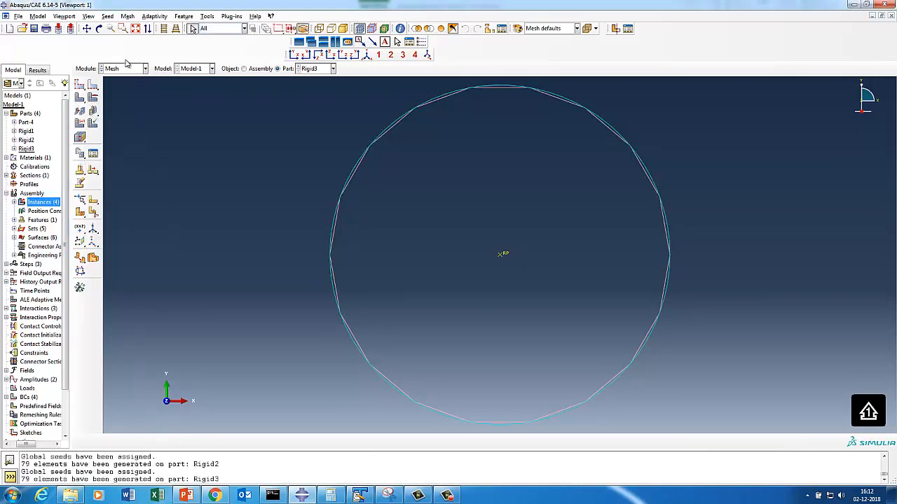
- Display the meshed assembly and switch to the Job module
click(244, 68)
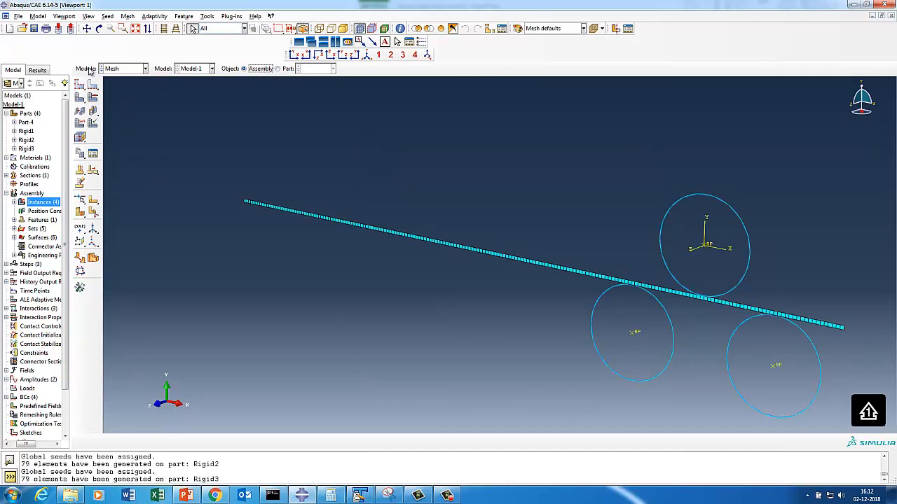
click(125, 69)
click(126, 149)
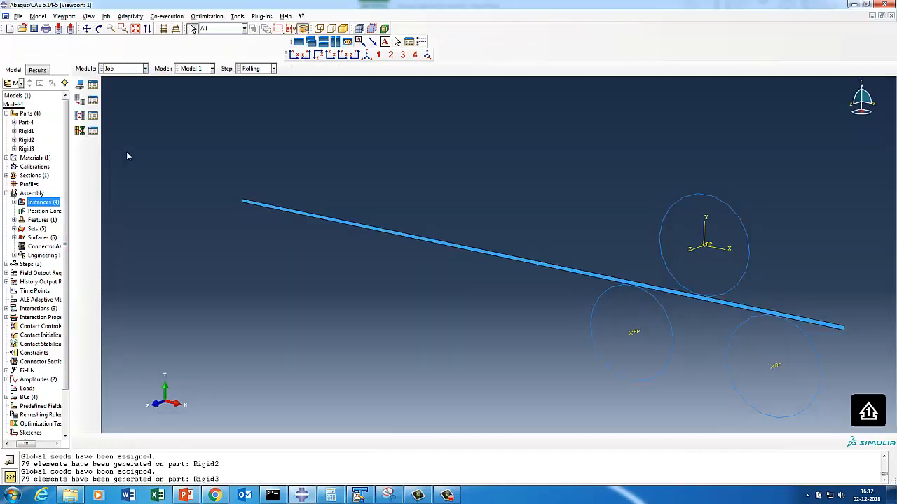
- Save the model database as Contact_Explicit_2d in the Abaqus_Explicit_2D_Contact_Rolling folder
click(18, 15)
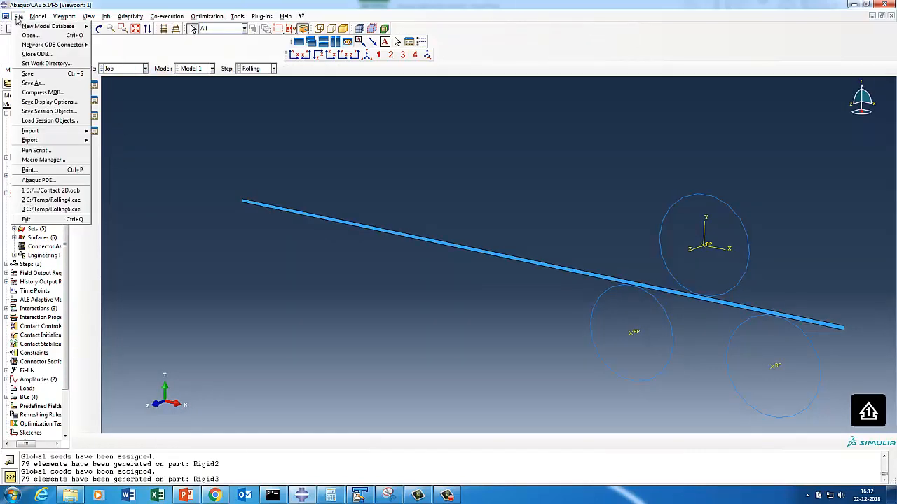
click(28, 81)
text(C)
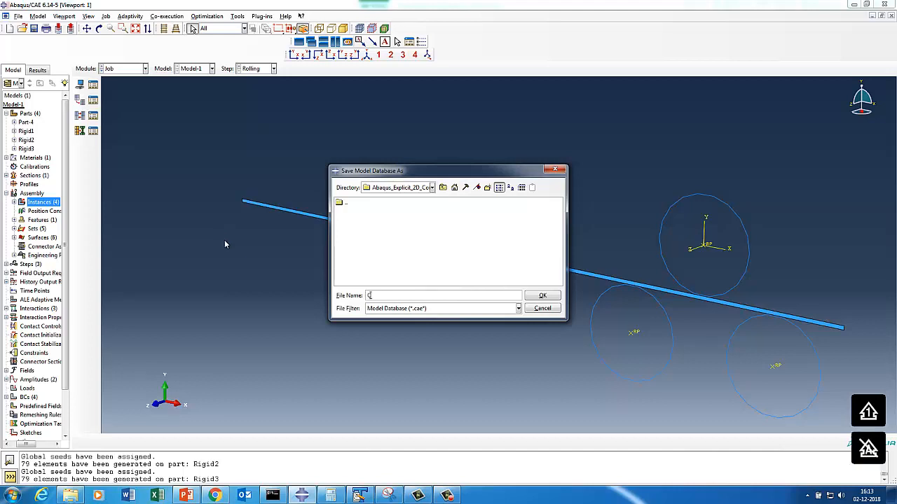
text(ontact_E)
text(xplicit)
text(_3)
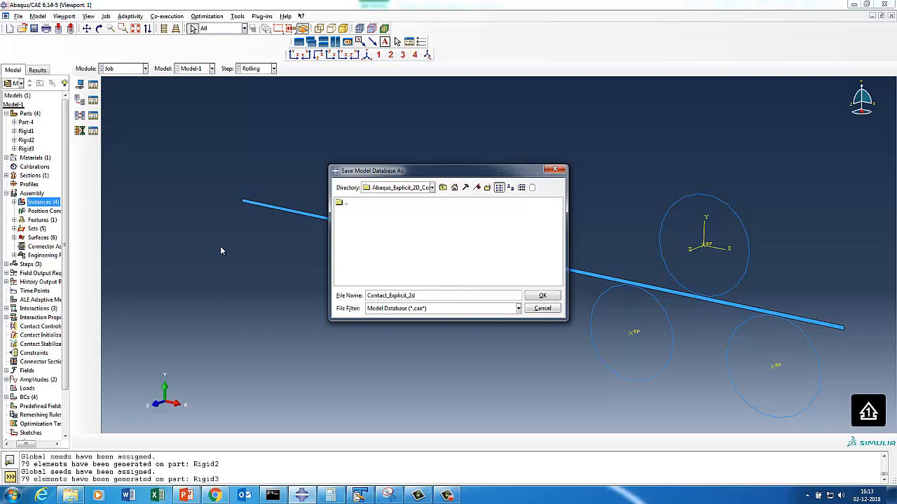
click(541, 297)
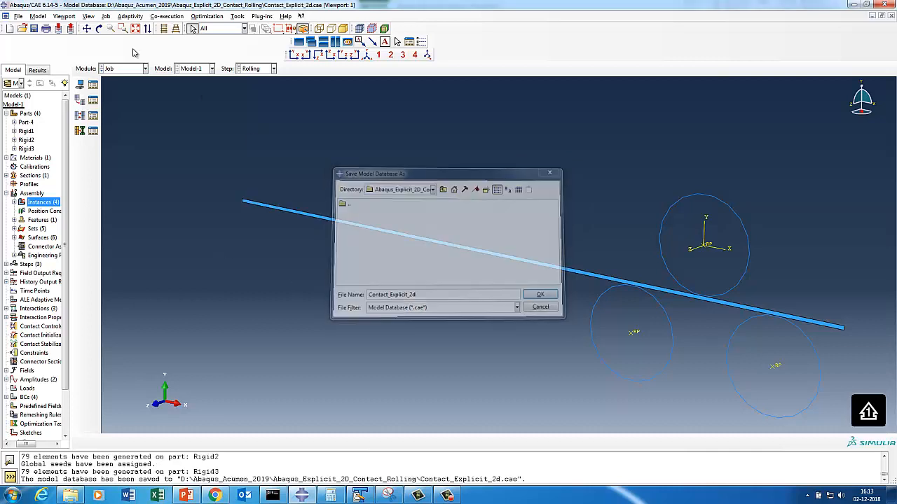
- Create a full analysis job named Contact_Explicit_2D from Model-1 with the default job settings
click(93, 84)
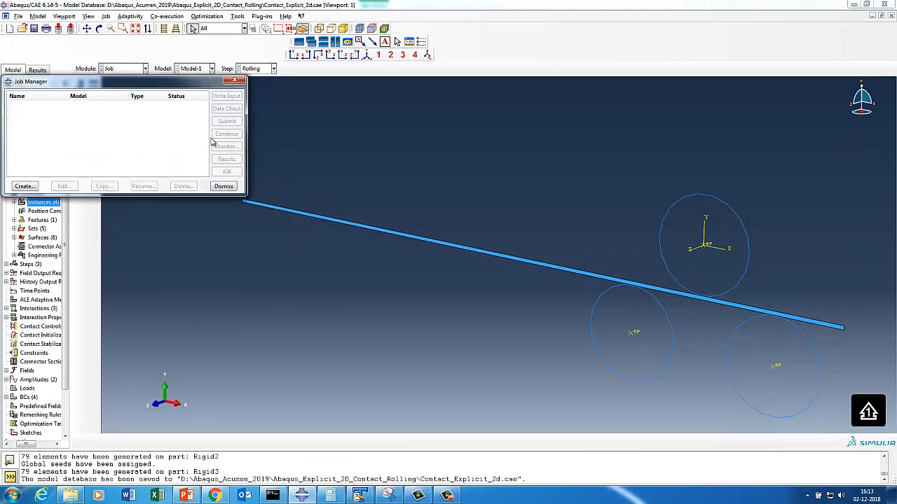
click(32, 188)
text(Contact_Explicit_2D)
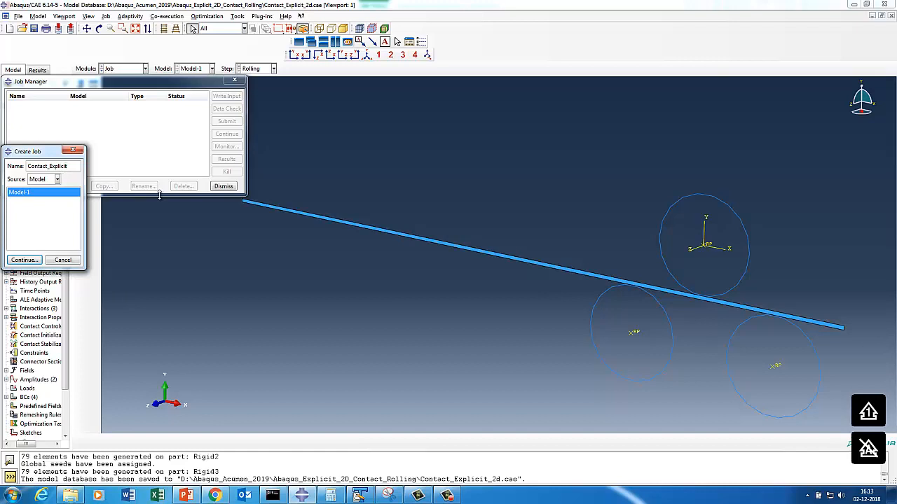
click(34, 259)
click(61, 387)
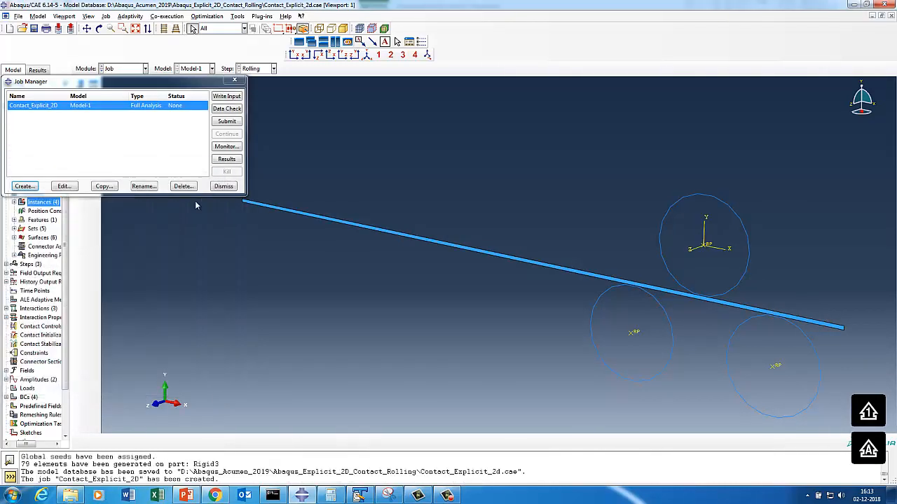
- Run a data check on the job Contact_Explicit_2D and submit it for analysis, overwriting the existing job files
click(226, 109)
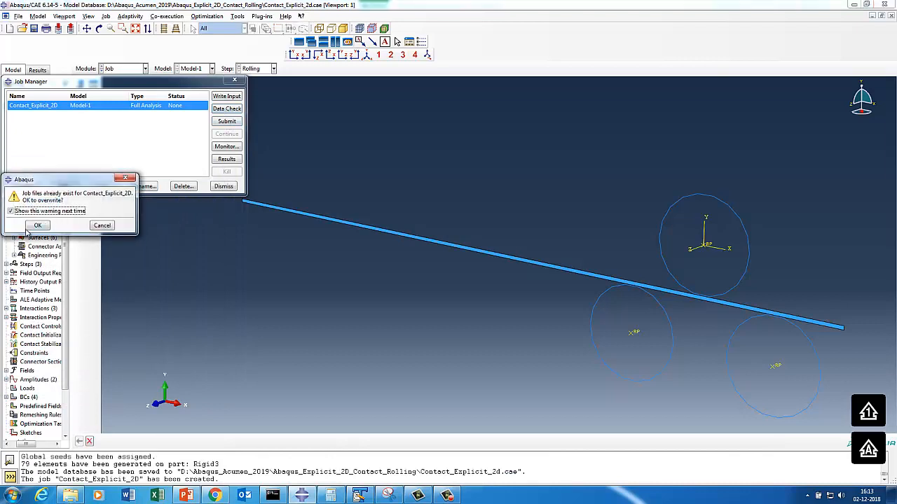
click(32, 226)
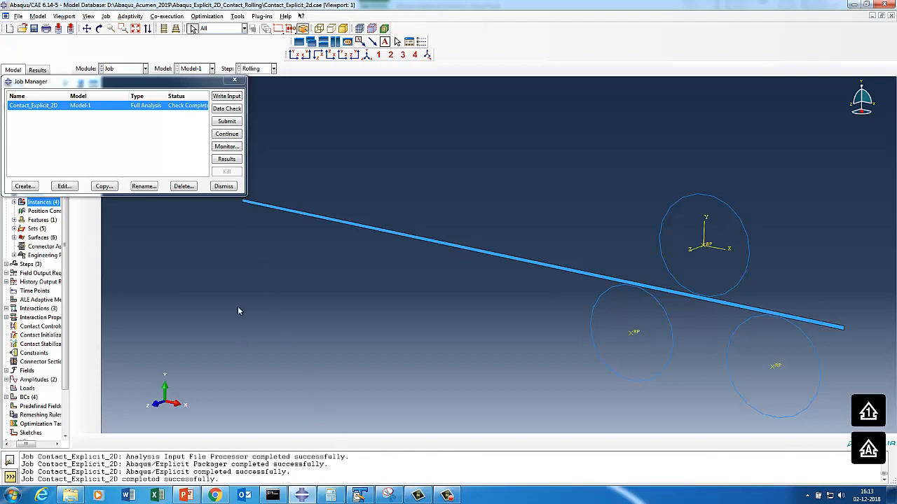
click(227, 122)
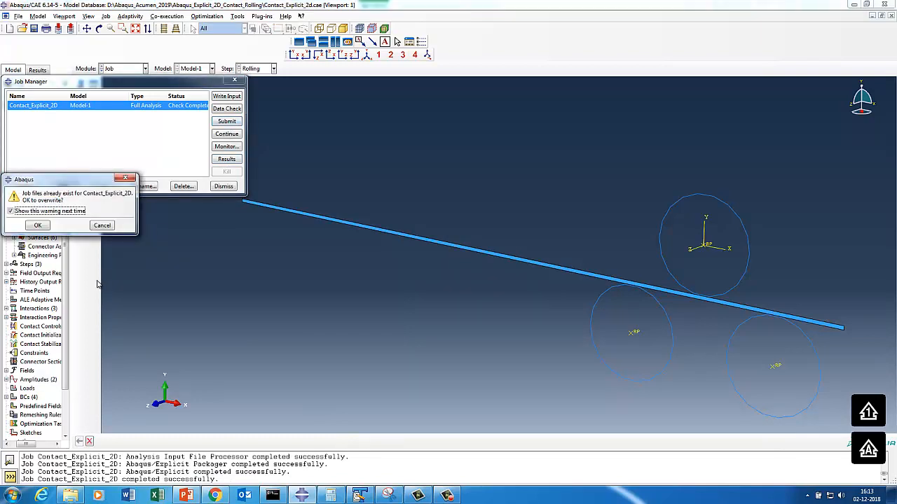
click(34, 227)
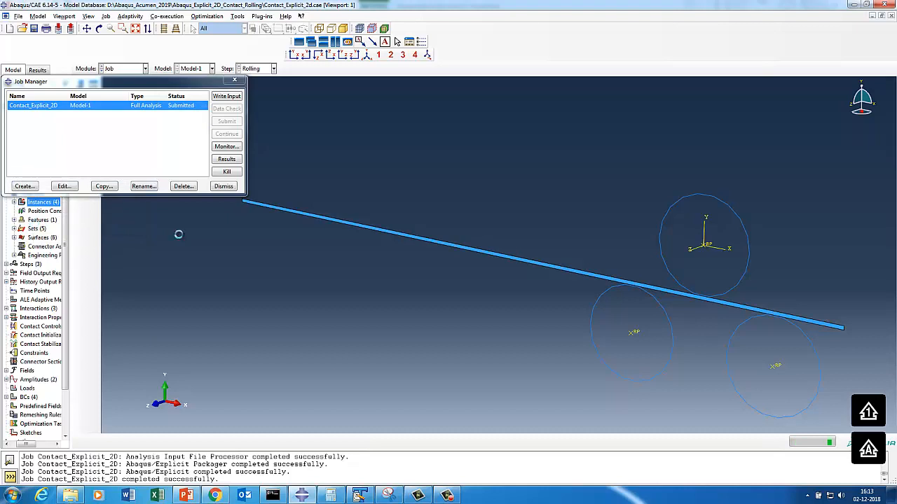
click(448, 495)
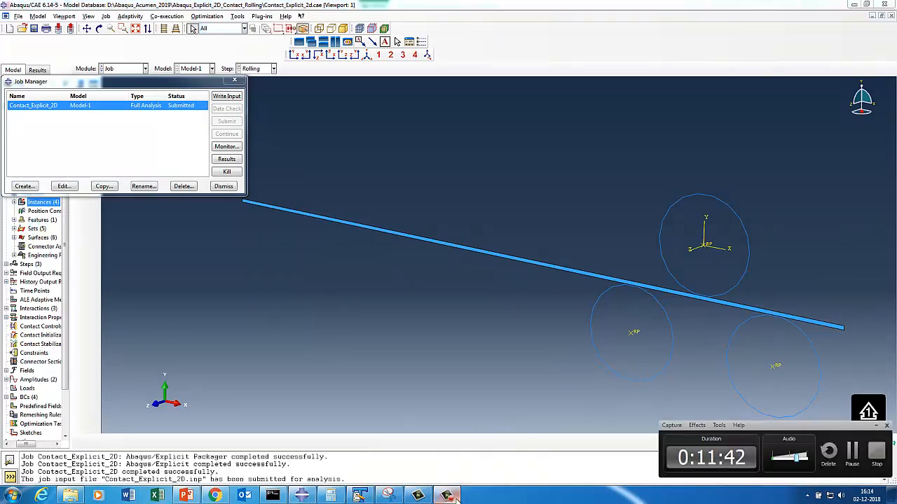
click(854, 457)
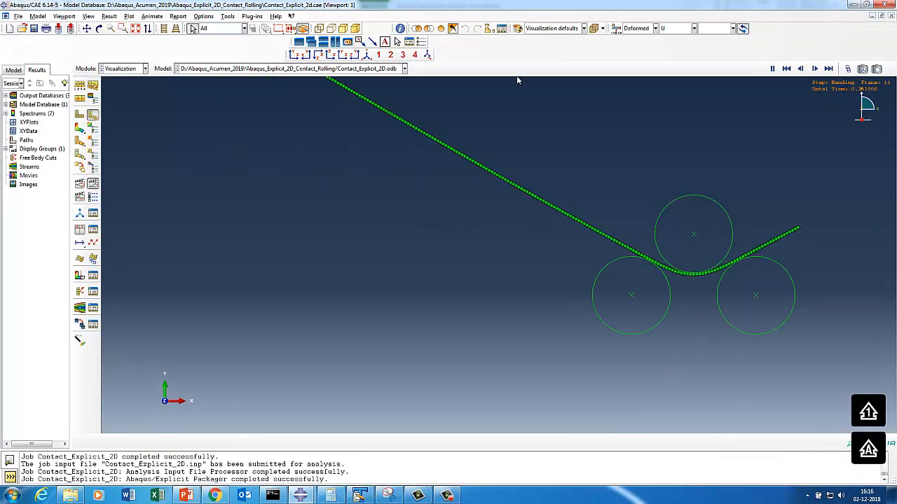
- Examine the strip bending between the three rollers up close in the running deformed-shape animation
click(125, 28)
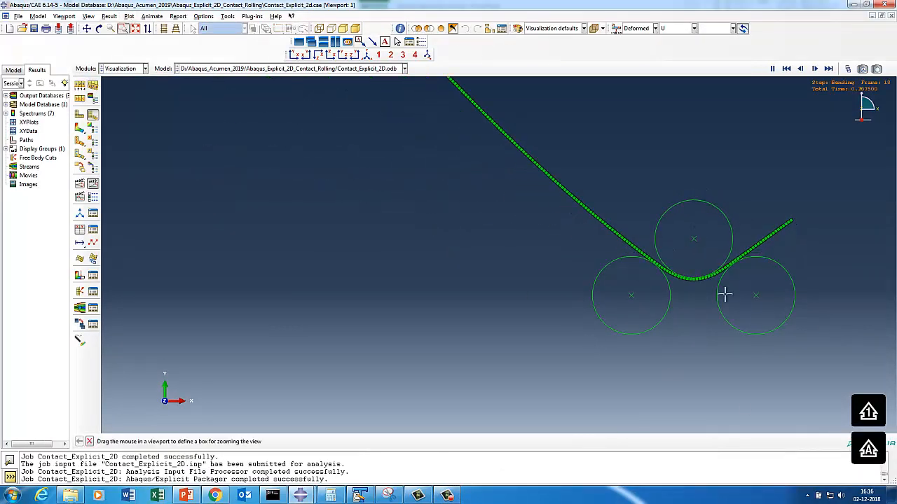
drag(509, 175, 852, 347)
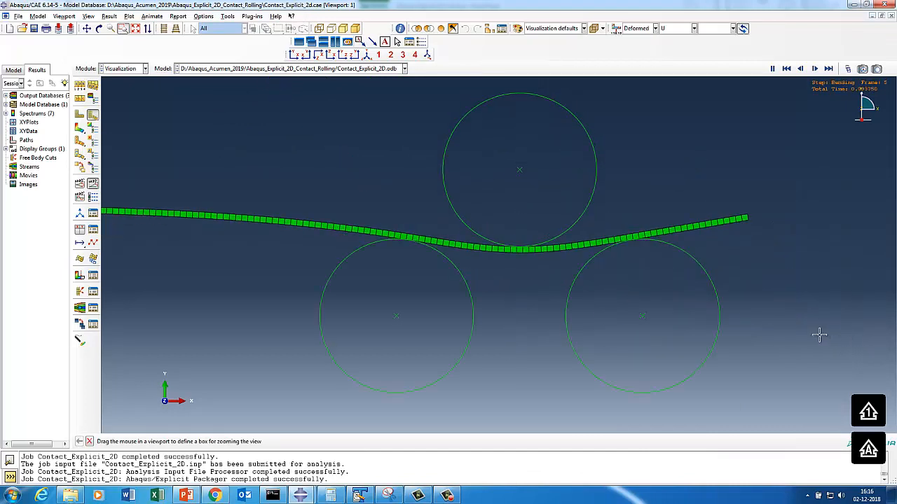
key(Escape)
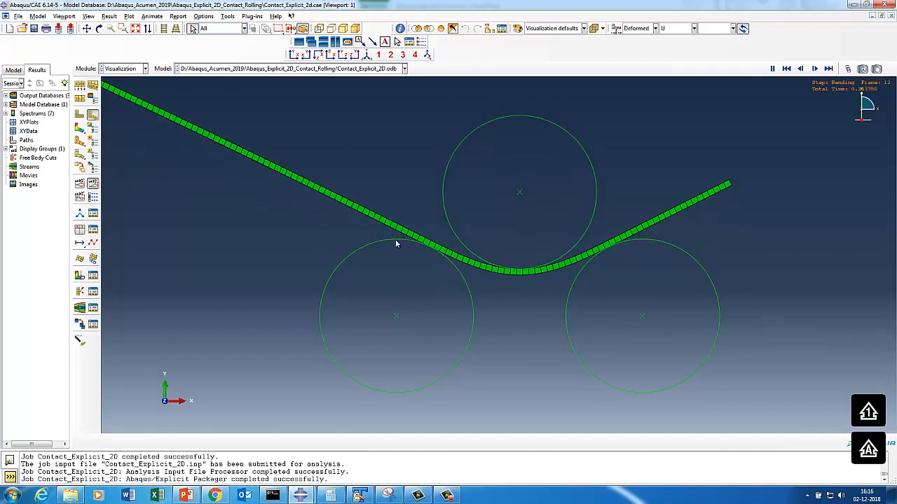
- Plot the von Mises stress contours on the deformed strip at the last available frame
click(79, 129)
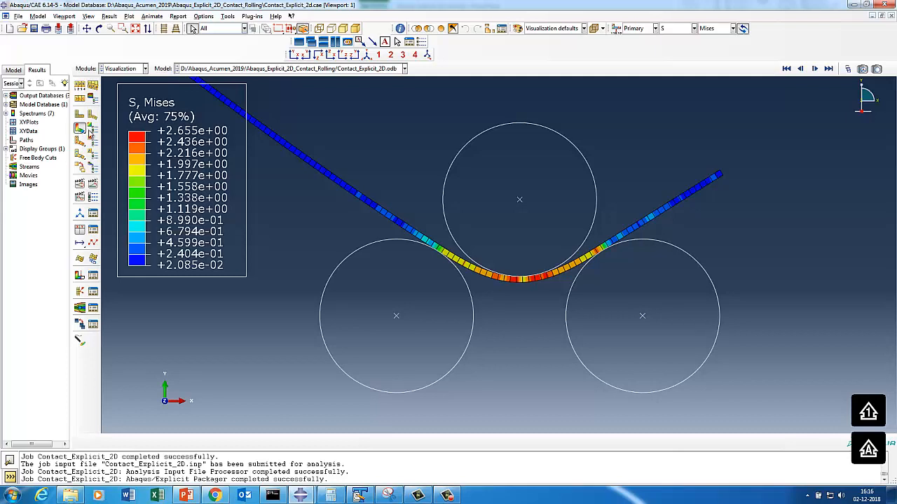
click(828, 69)
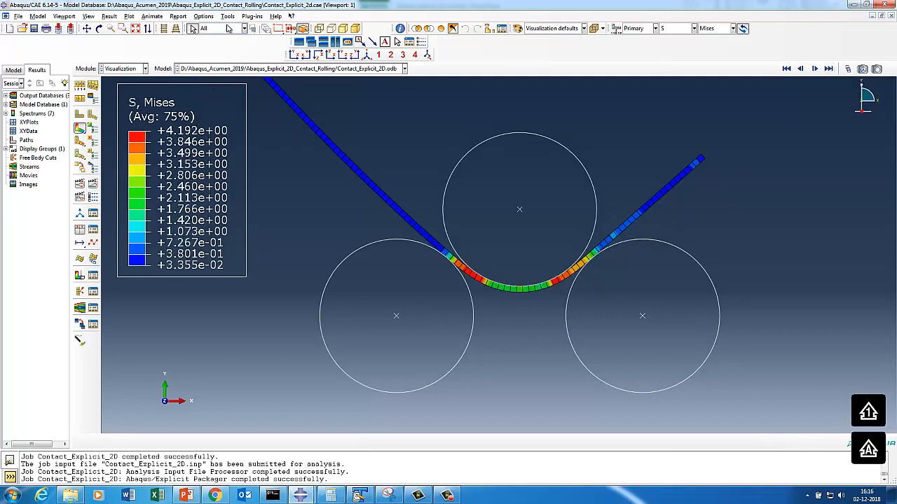
- Switch the contour variable to contact pressure CPRESS and animate its time history
click(110, 17)
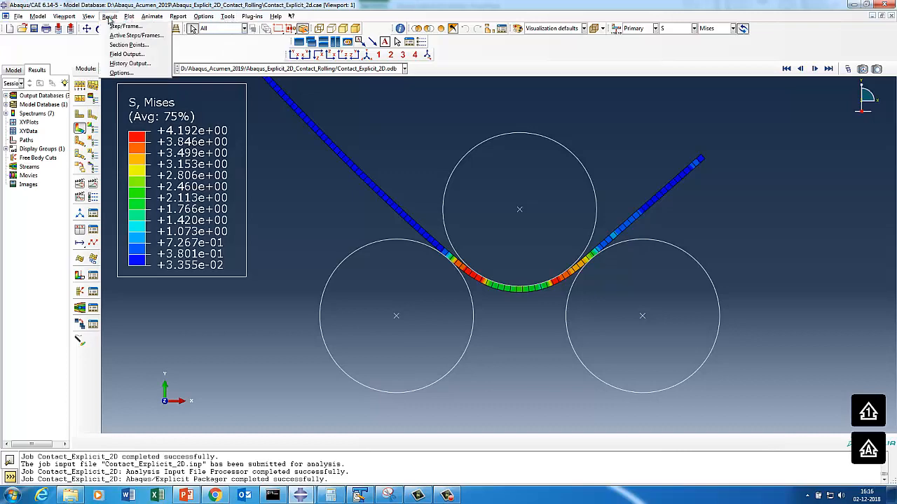
click(126, 54)
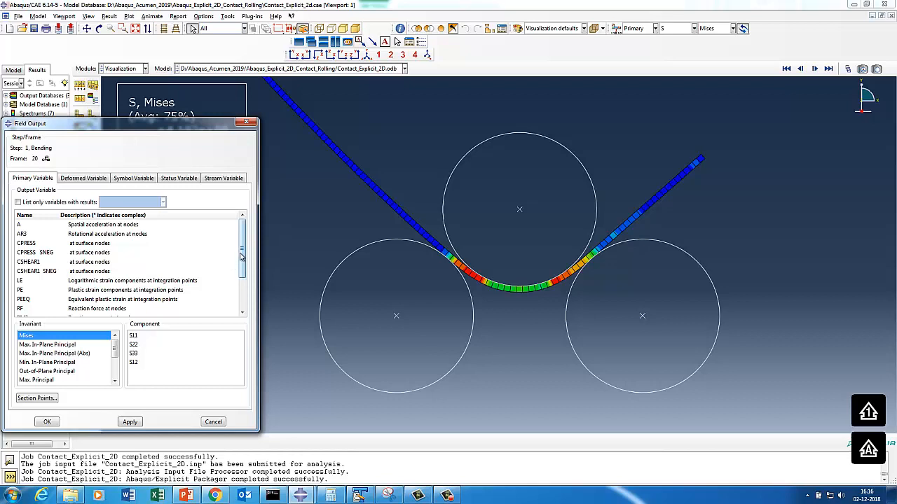
mouse_move(241, 258)
mouse_down()
mouse_move(240, 278)
mouse_move(241, 258)
mouse_up()
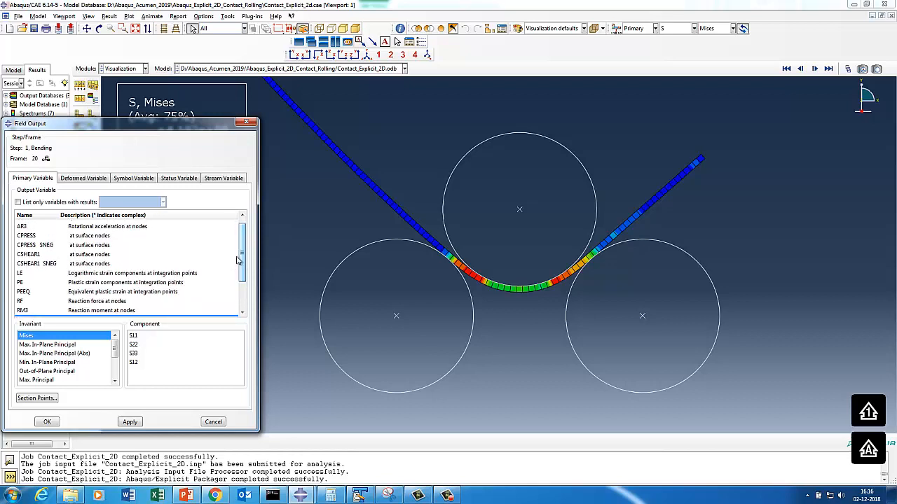
click(65, 236)
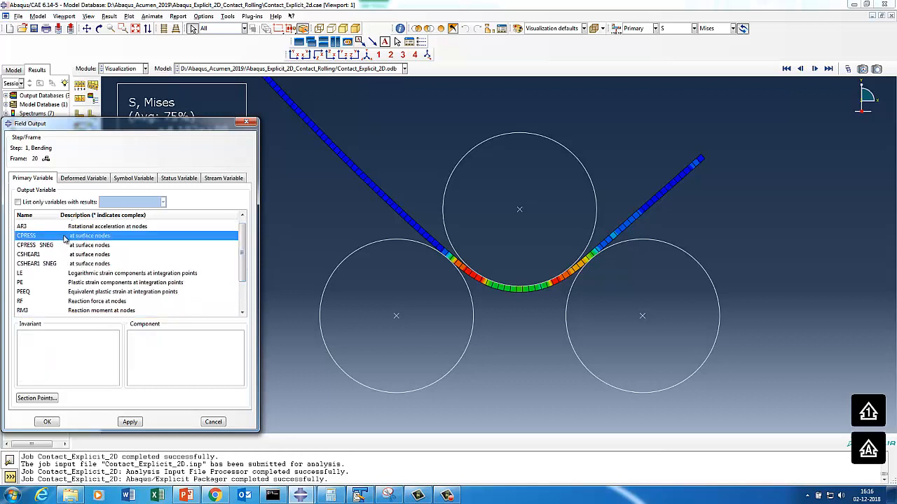
click(130, 423)
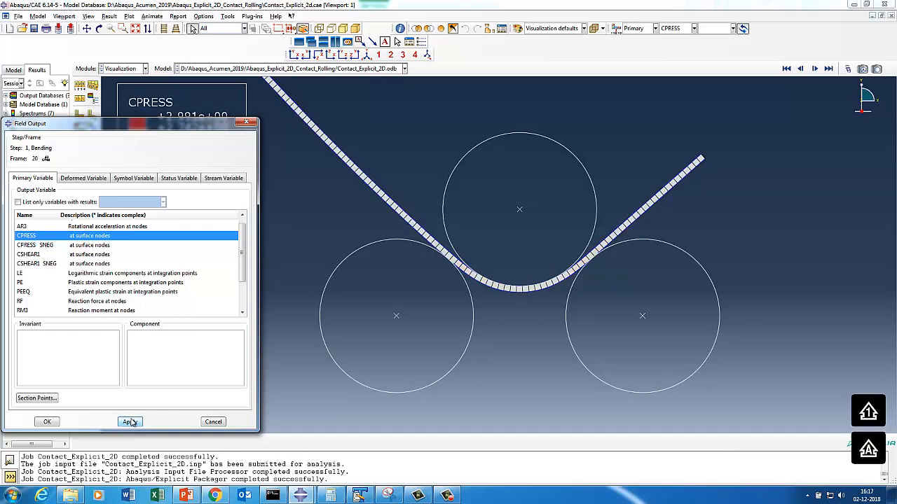
click(49, 423)
click(92, 183)
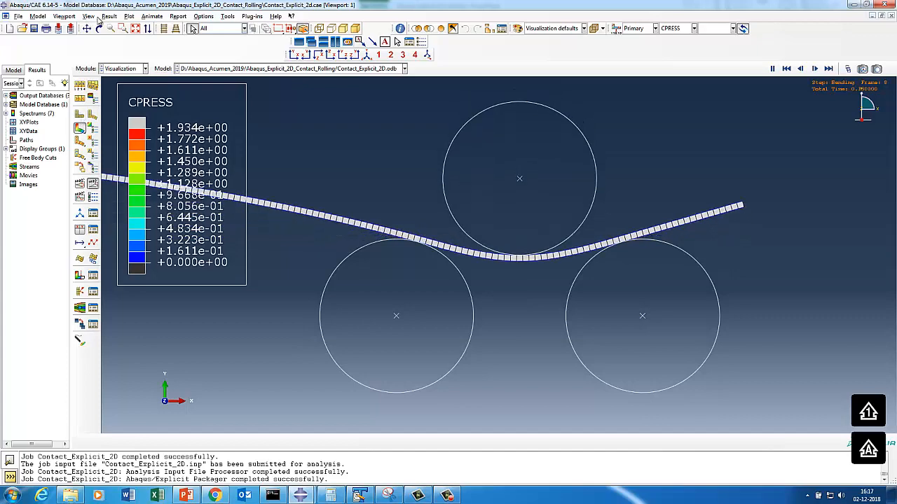
- Change the contoured field output to the Mises invariant of the stress components S
click(109, 16)
click(116, 54)
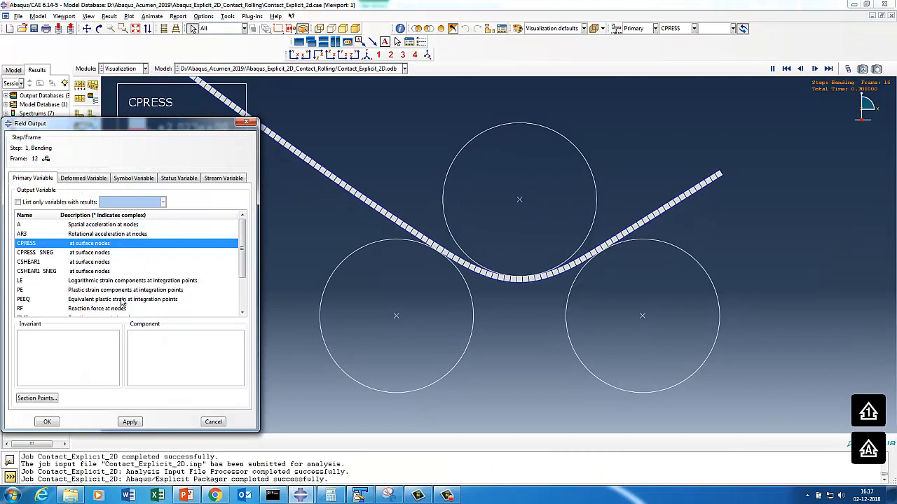
scroll(97, 302, down, 3)
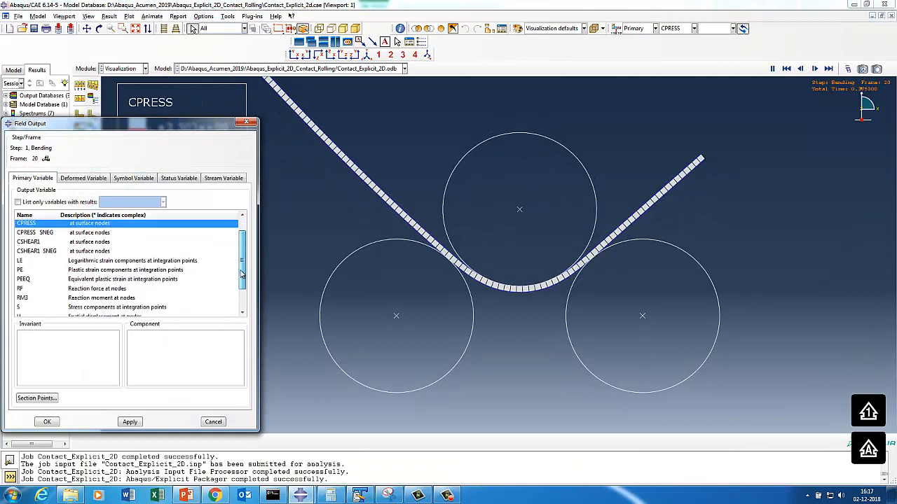
click(98, 295)
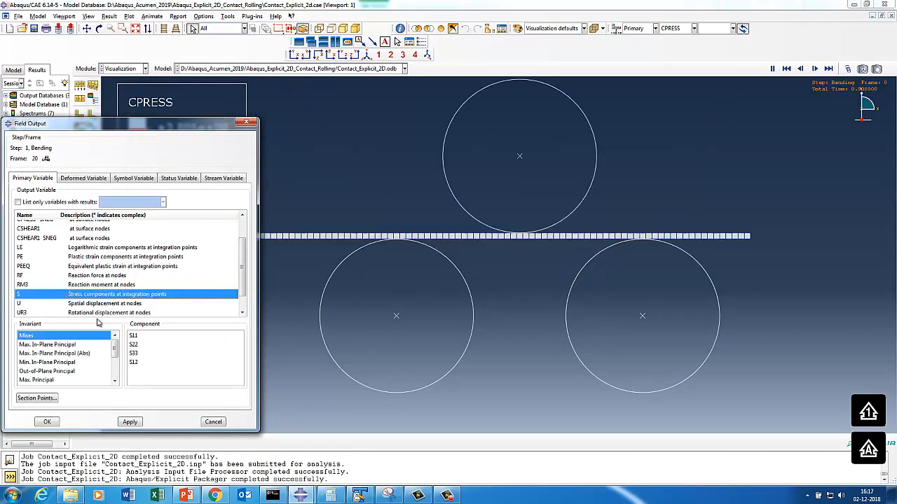
click(117, 423)
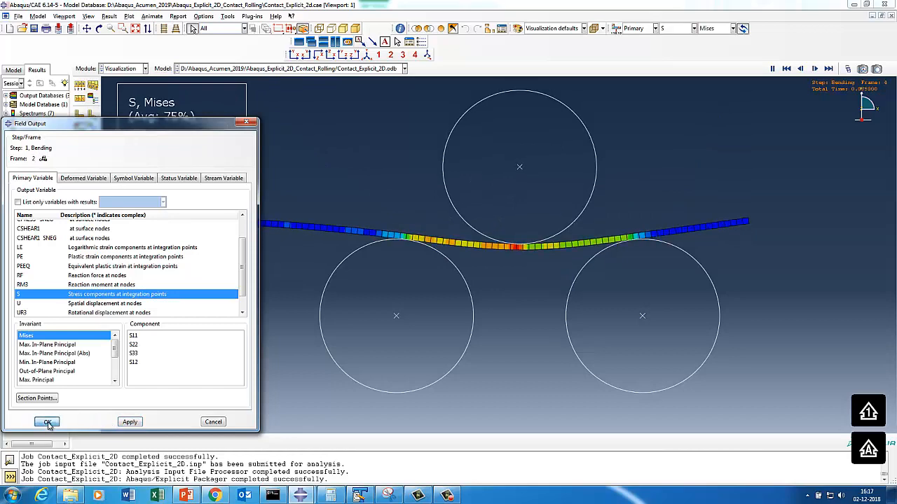
click(42, 422)
- Check the latest available frame of the whole strip, then replay the Mises stress animation close up around the three rollers
click(828, 69)
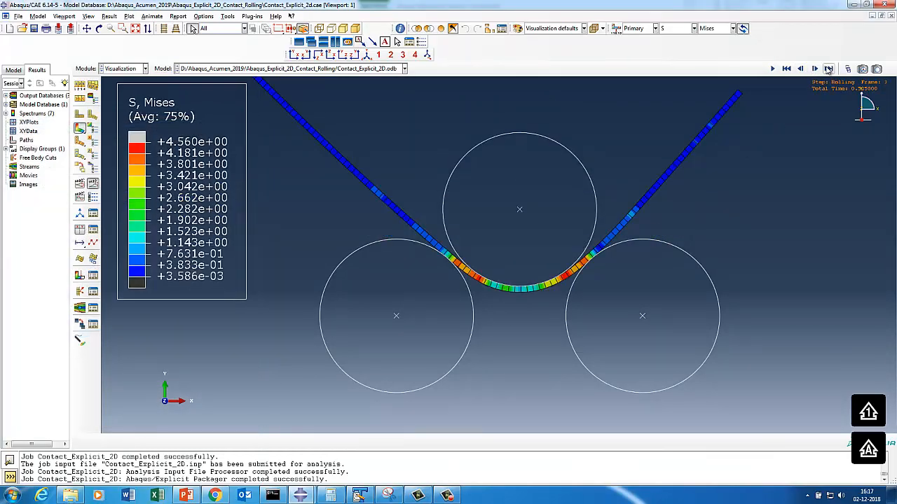
click(135, 28)
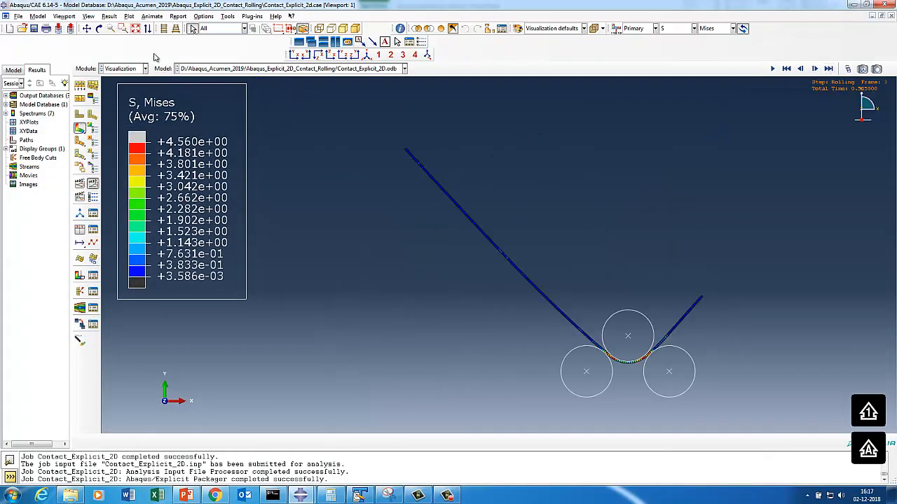
click(92, 184)
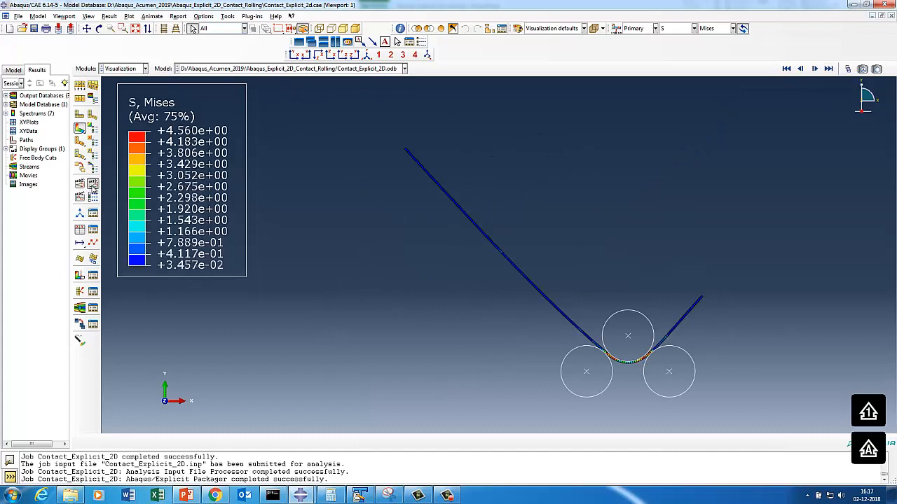
click(92, 184)
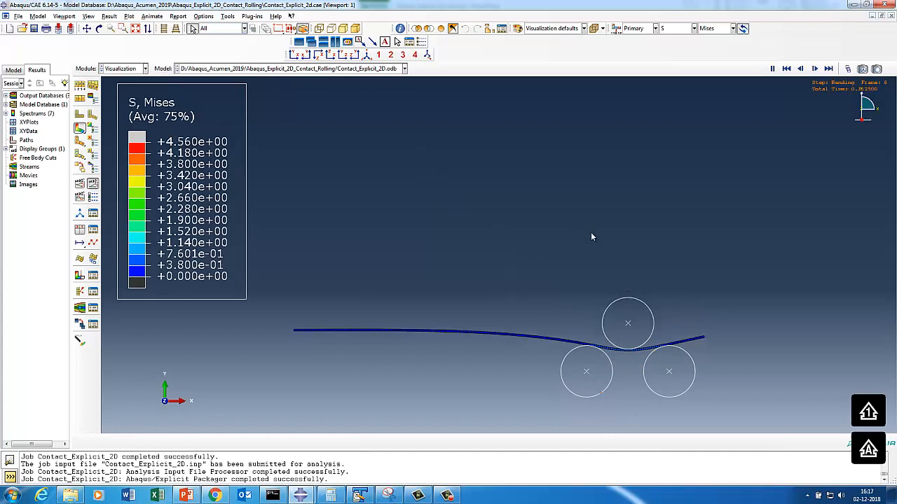
click(123, 28)
drag(483, 241, 730, 406)
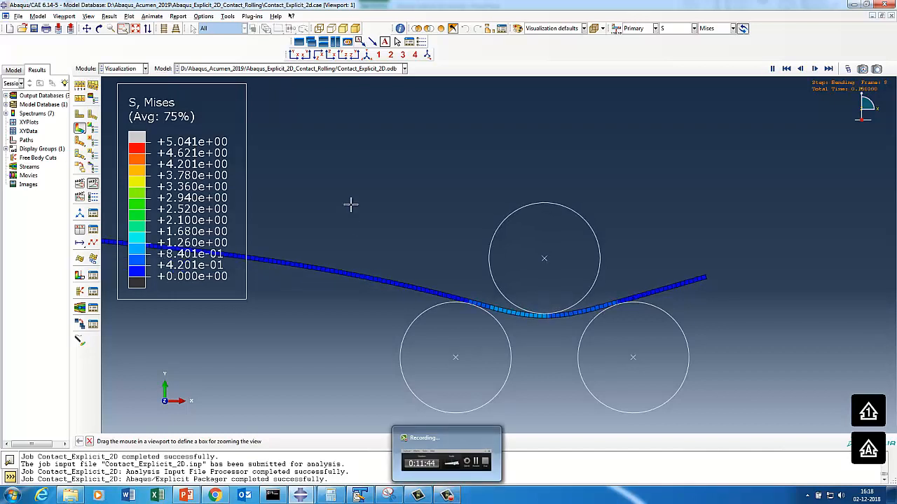
- Display the strip and rollers with elements extruded to a depth of 25 and examine them in a 3D view
click(96, 102)
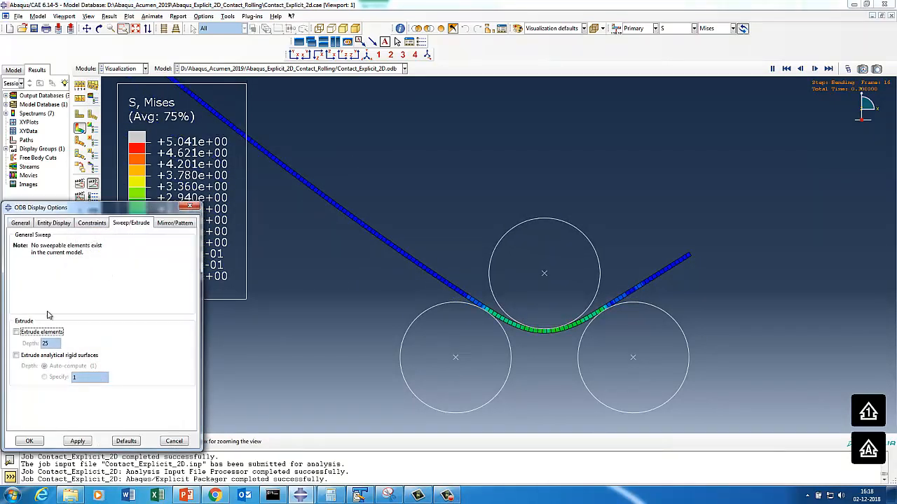
click(26, 334)
click(77, 440)
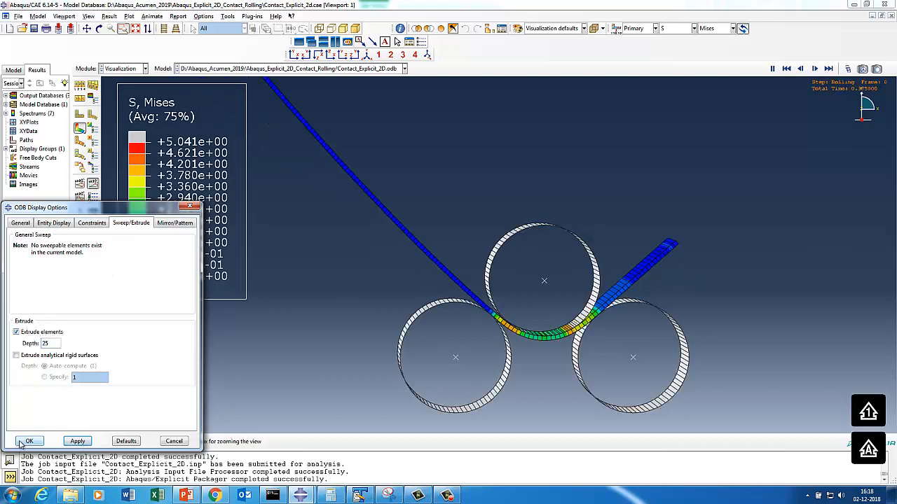
click(29, 441)
click(99, 28)
drag(630, 252, 589, 312)
drag(541, 279, 352, 240)
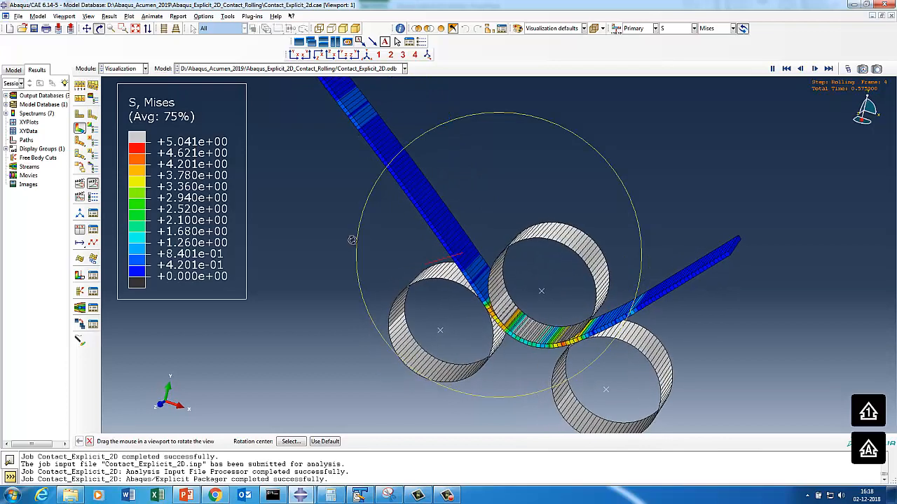
- Set the visible edges to free edges in both the superimpose and the common plot options
click(93, 86)
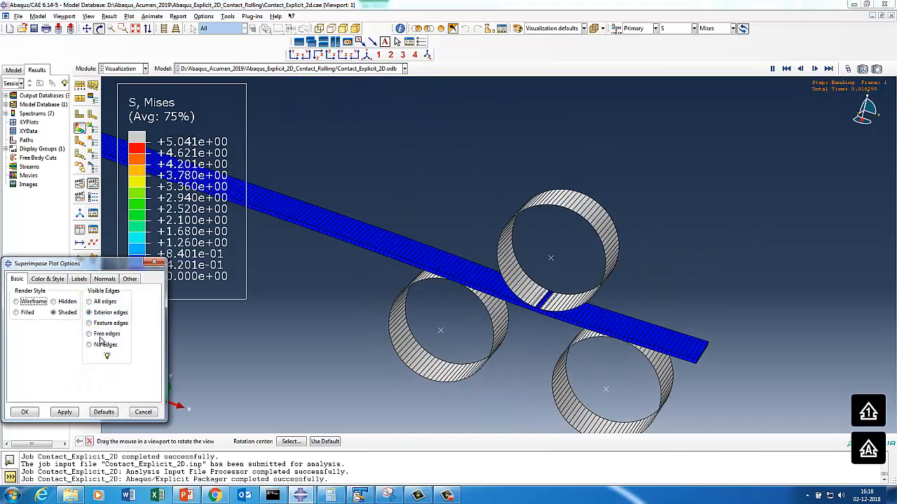
click(103, 337)
click(24, 412)
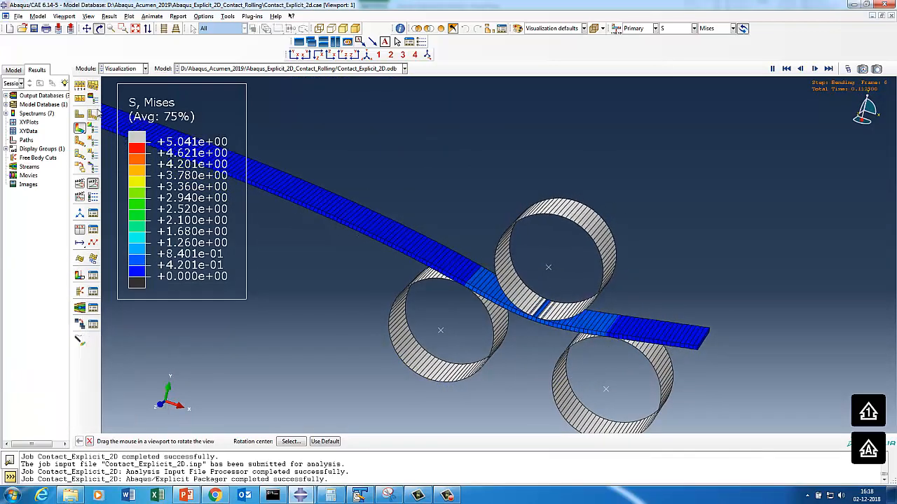
click(79, 85)
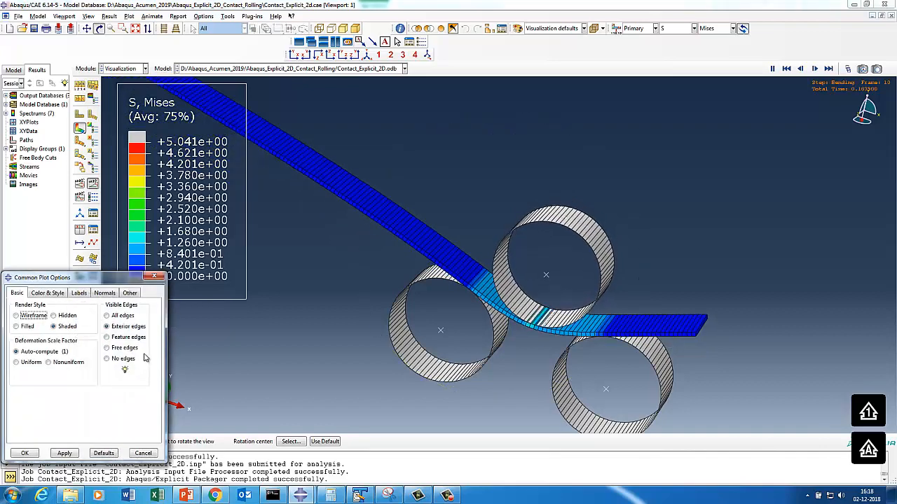
click(107, 347)
click(63, 453)
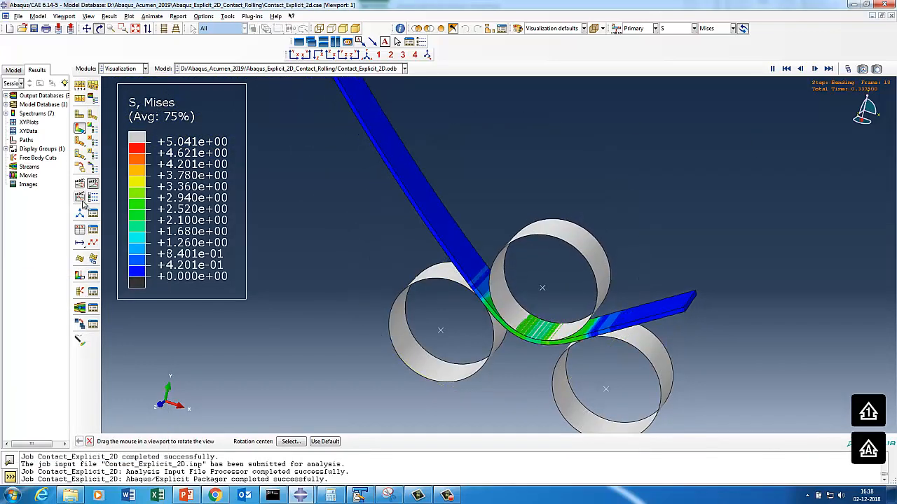
- Show the extruded strip and rollers from the front in the XY view
click(294, 56)
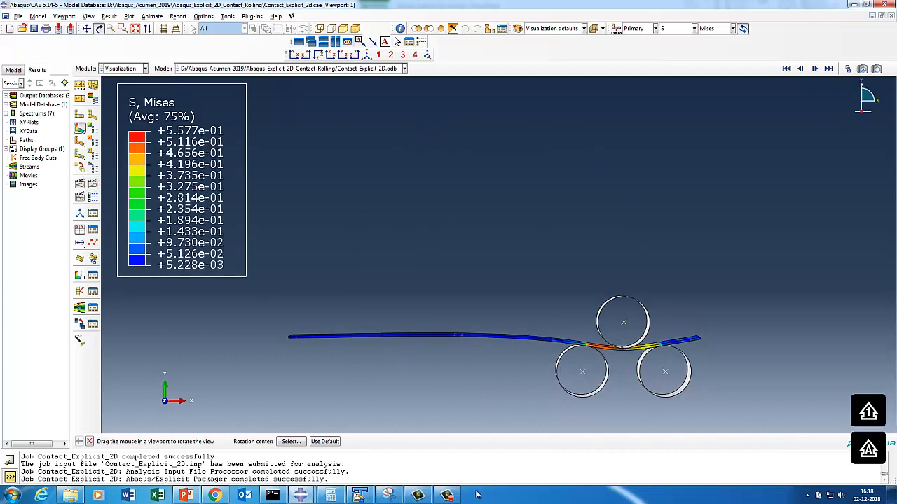
mouse_move(453, 497)
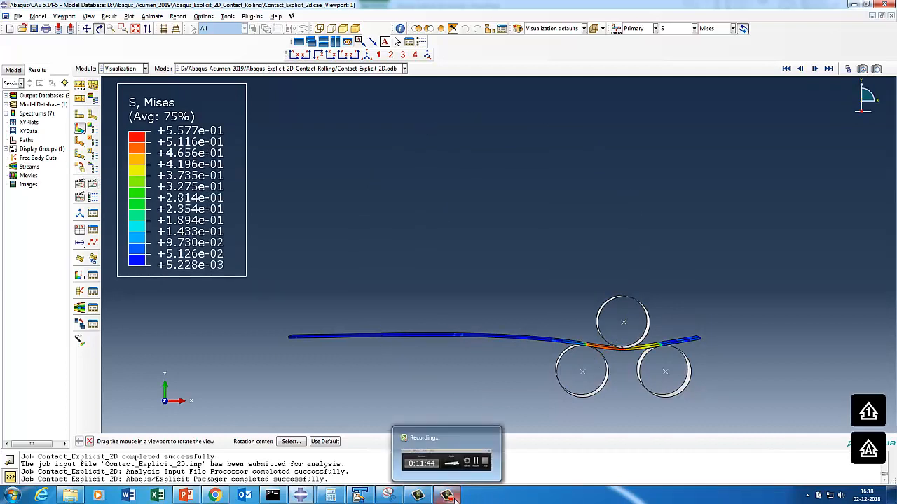